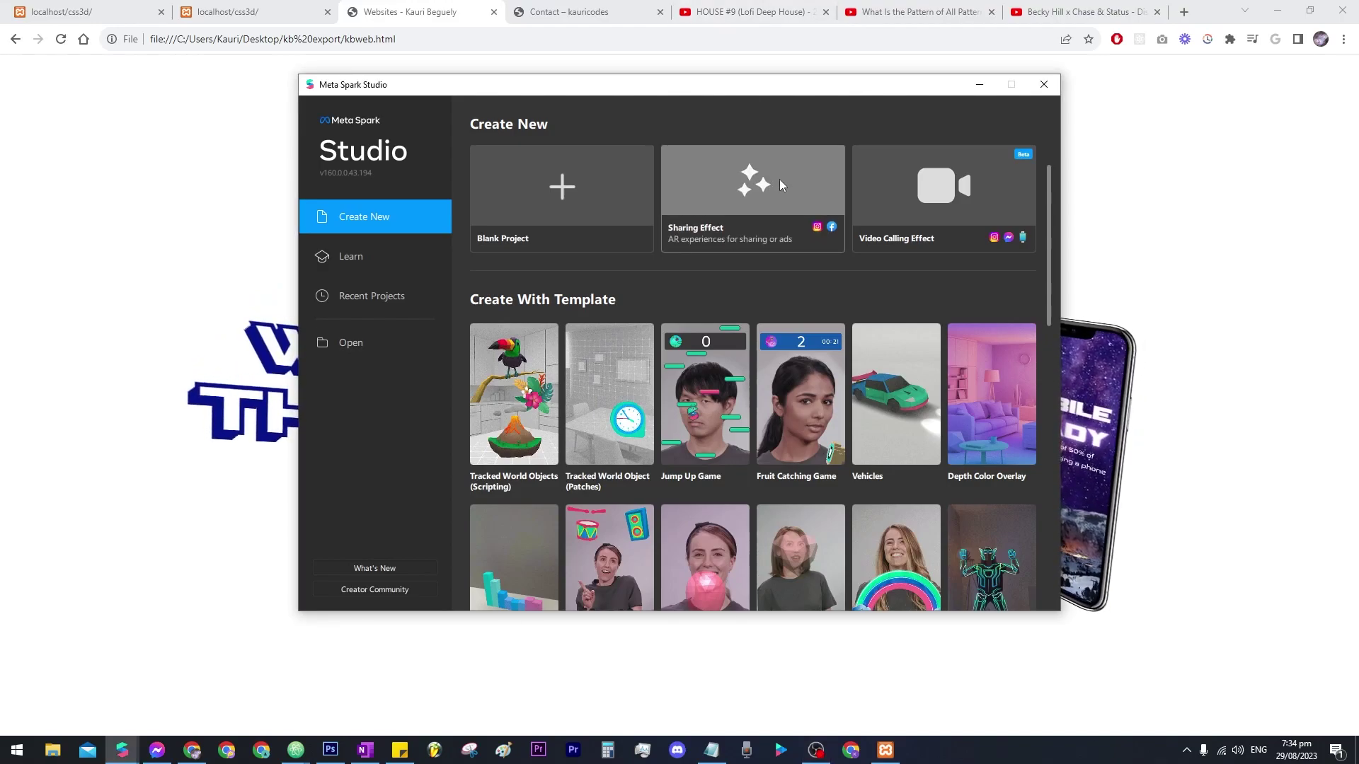
Step: Create a new Sharing Effect project and insert a Plane Tracker into the scene
left_click(779, 180)
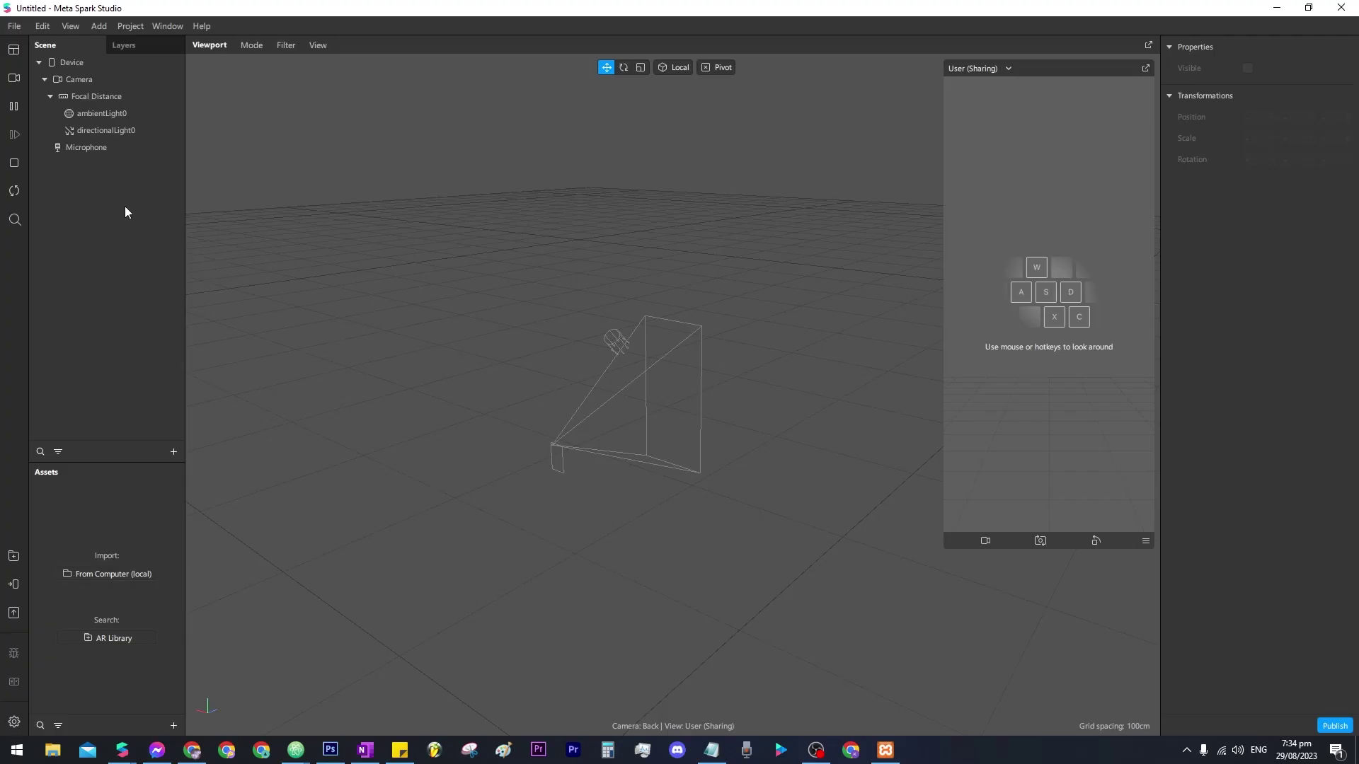
left_click(174, 452)
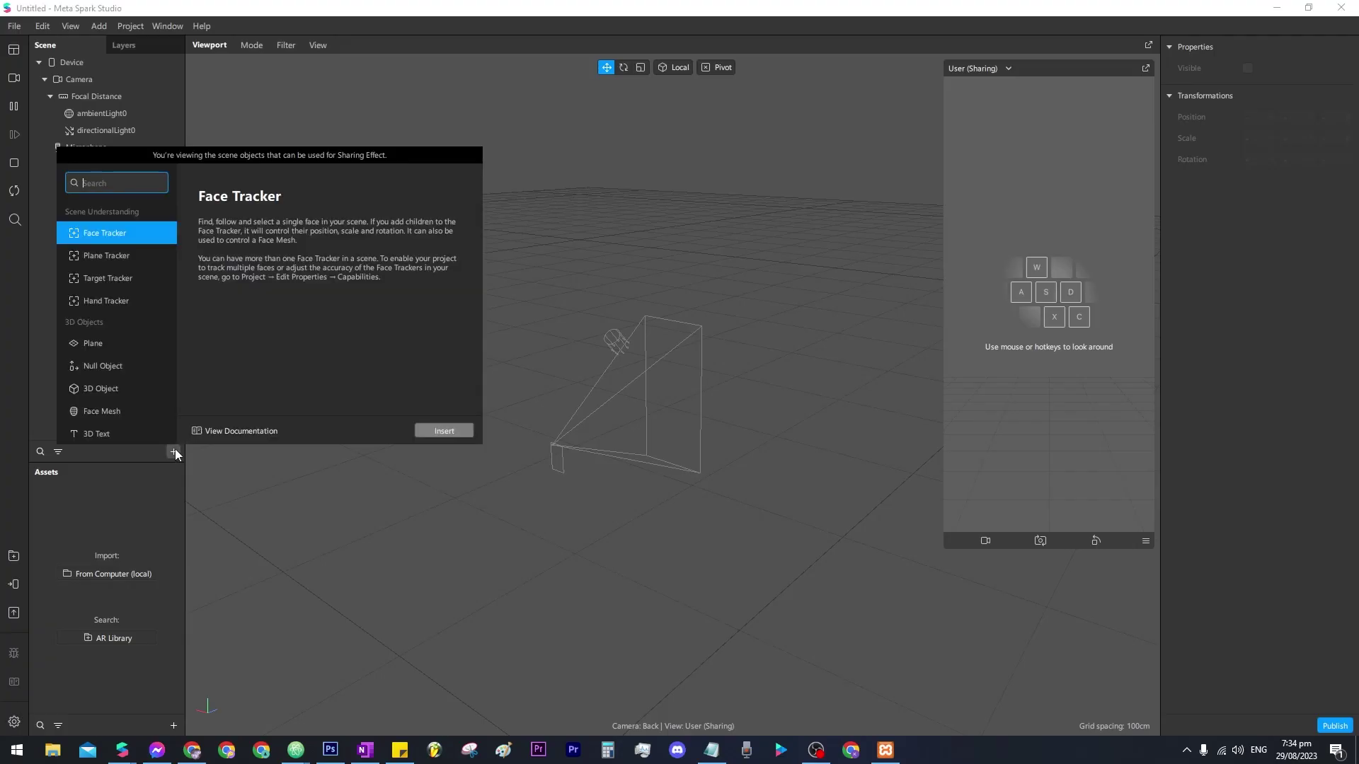
left_click(113, 256)
left_click(456, 430)
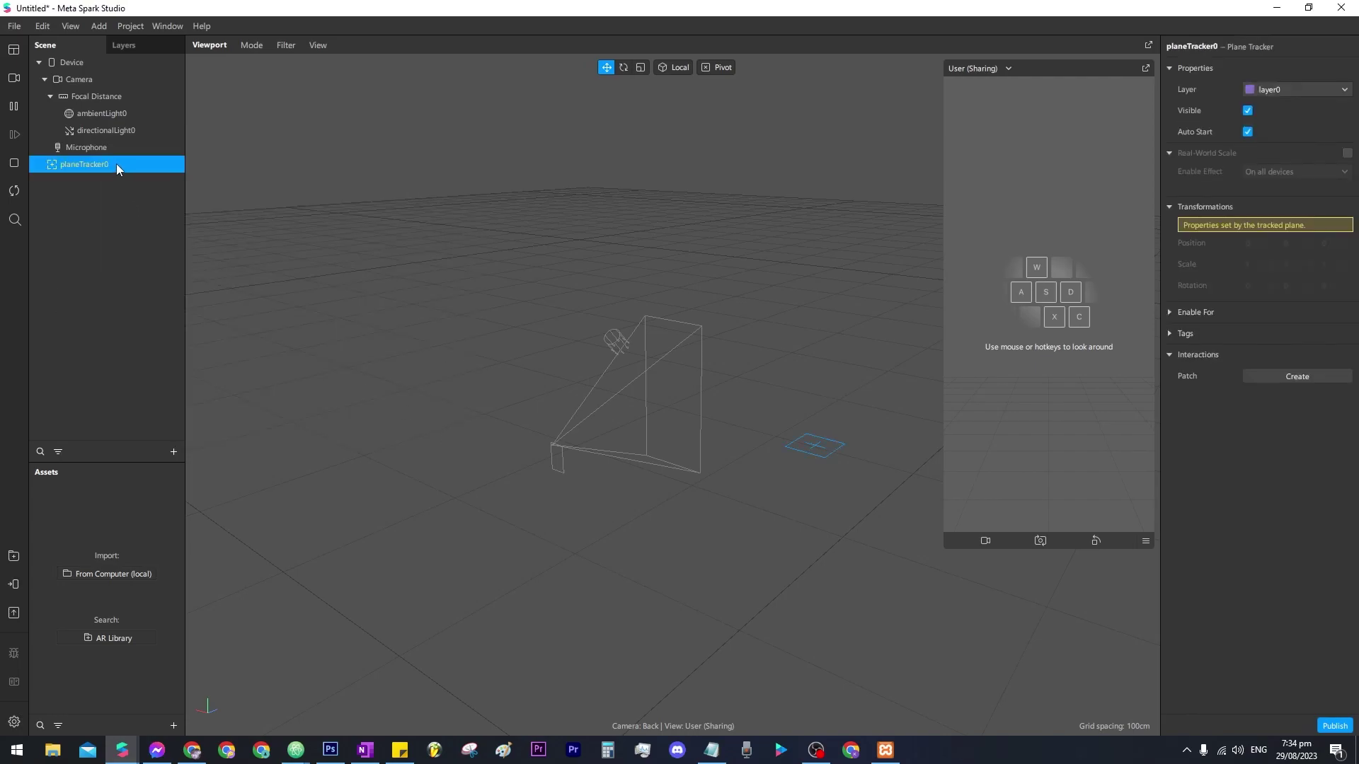
right_click_drag(503, 518, 626, 529)
scroll(817, 475, "up", 6)
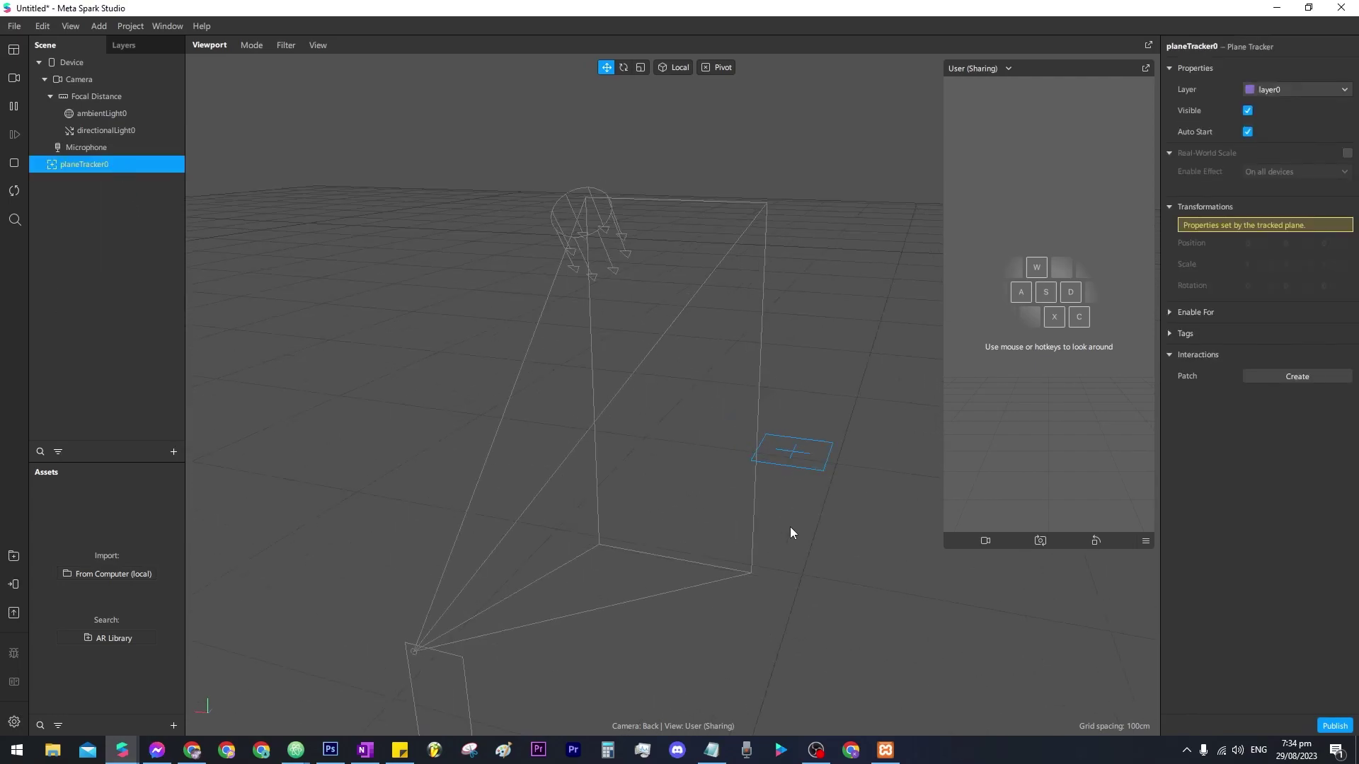
left_click_drag(701, 529, 760, 451)
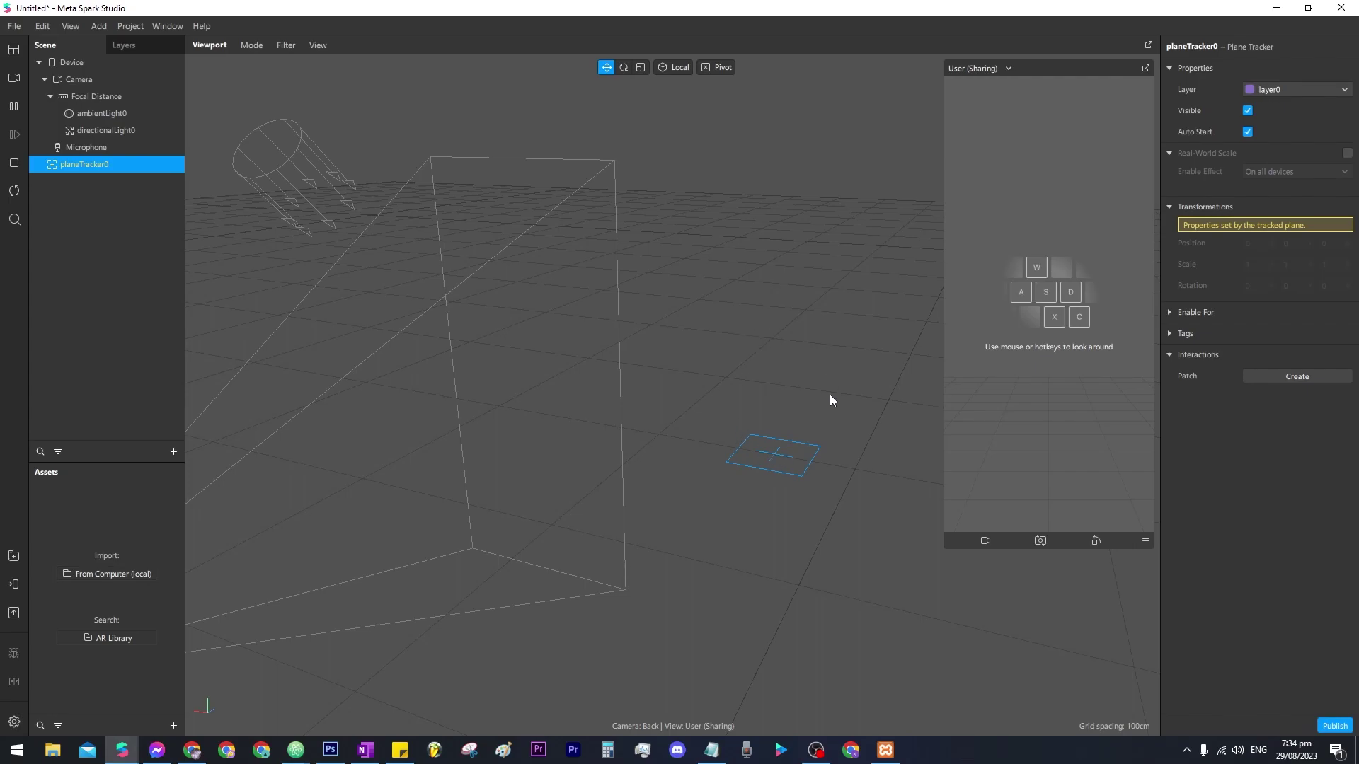
left_click_drag(763, 600, 603, 515)
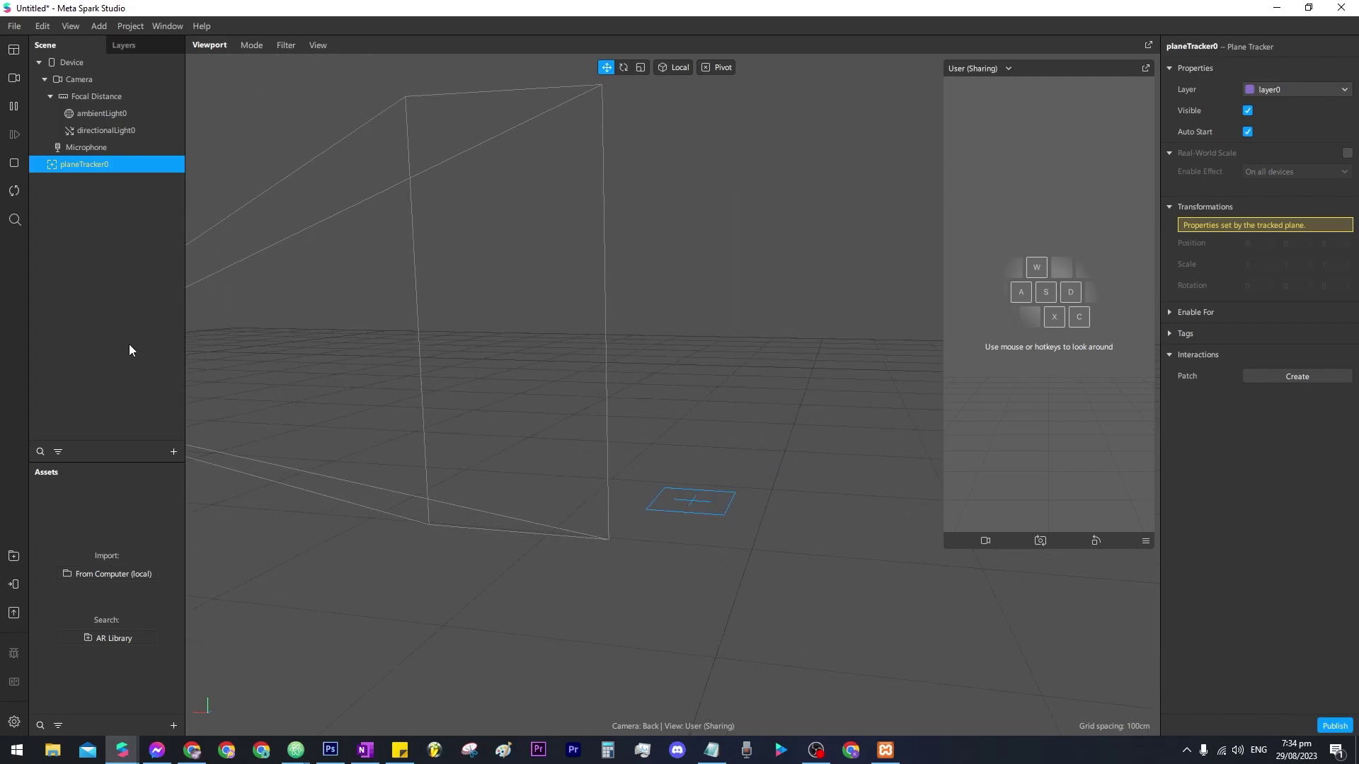
Step: Import the free Sketchfab "Room" model with the low round table and lattice window from the AR Library results for "room"
left_click(14, 557)
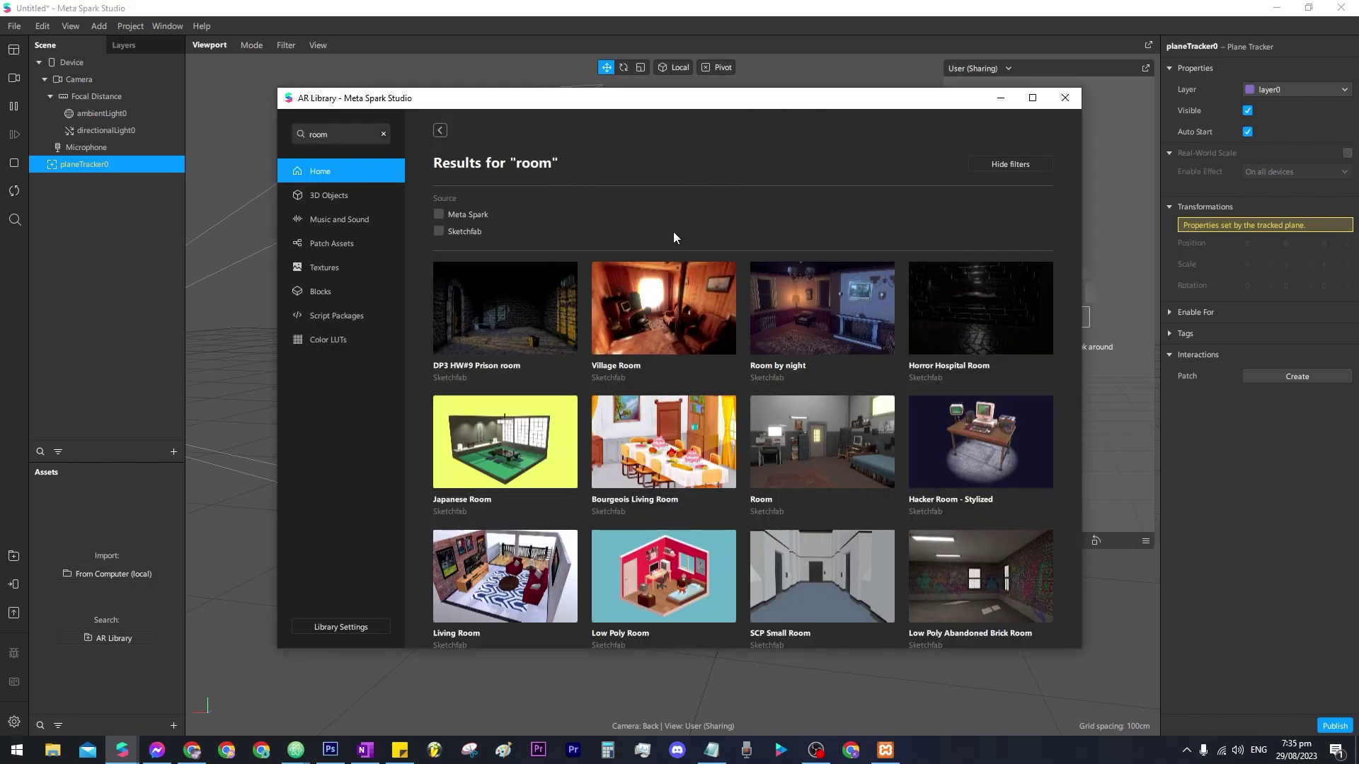
scroll(745, 275, "up", 5)
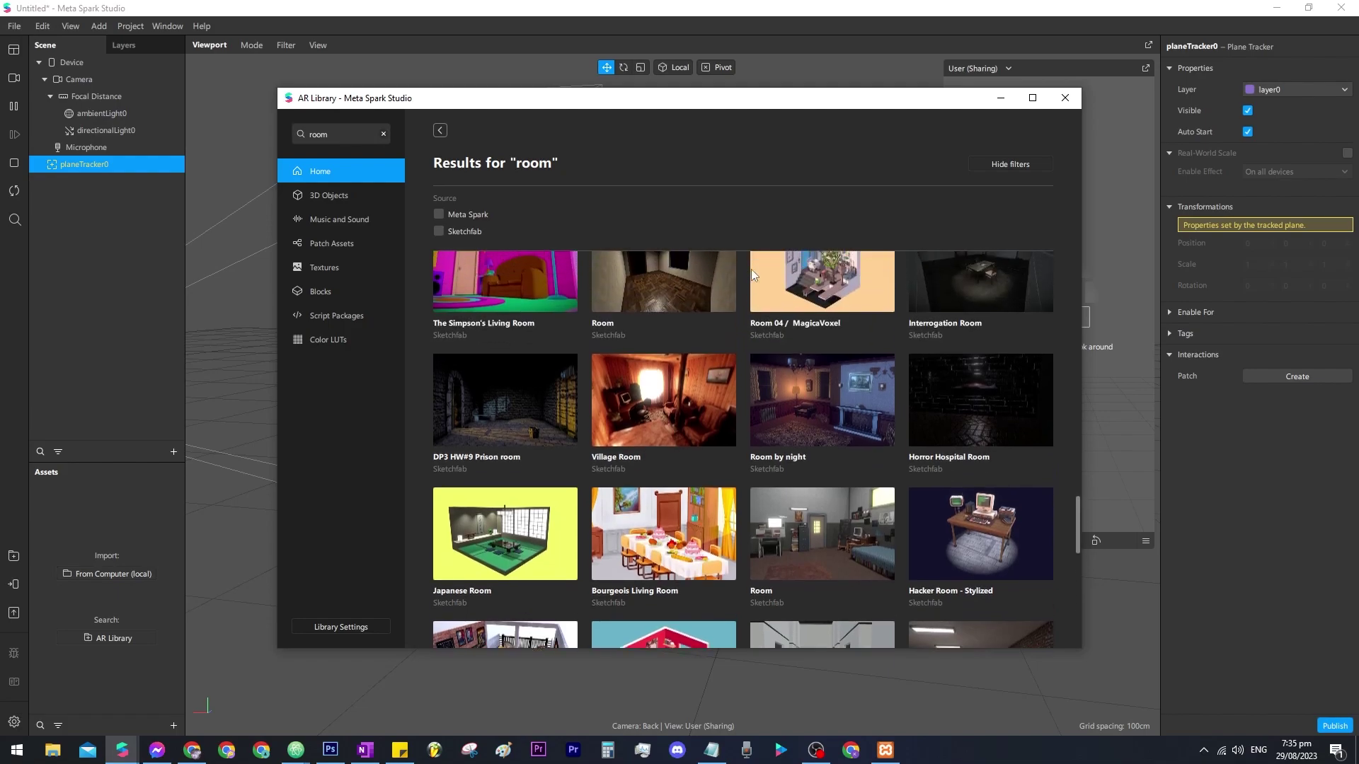
left_click(511, 328)
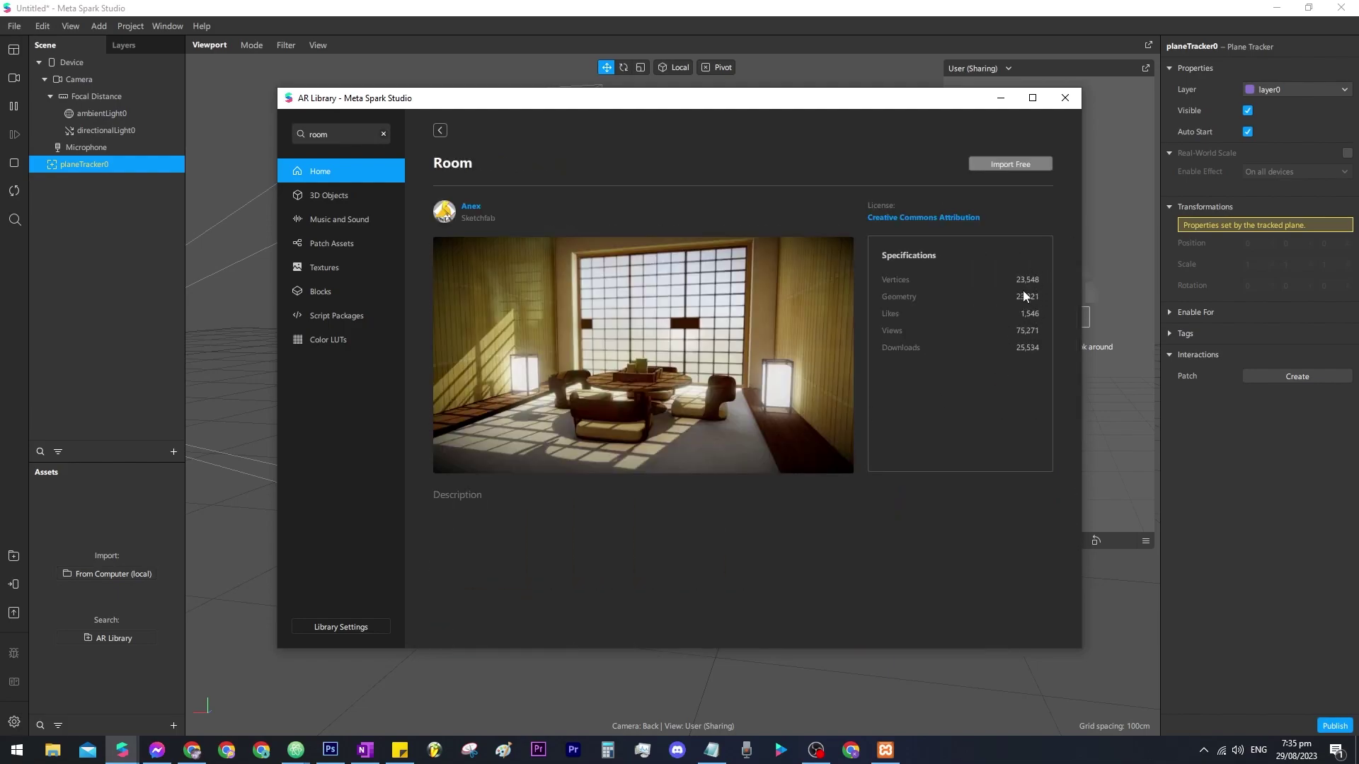
left_click(1007, 166)
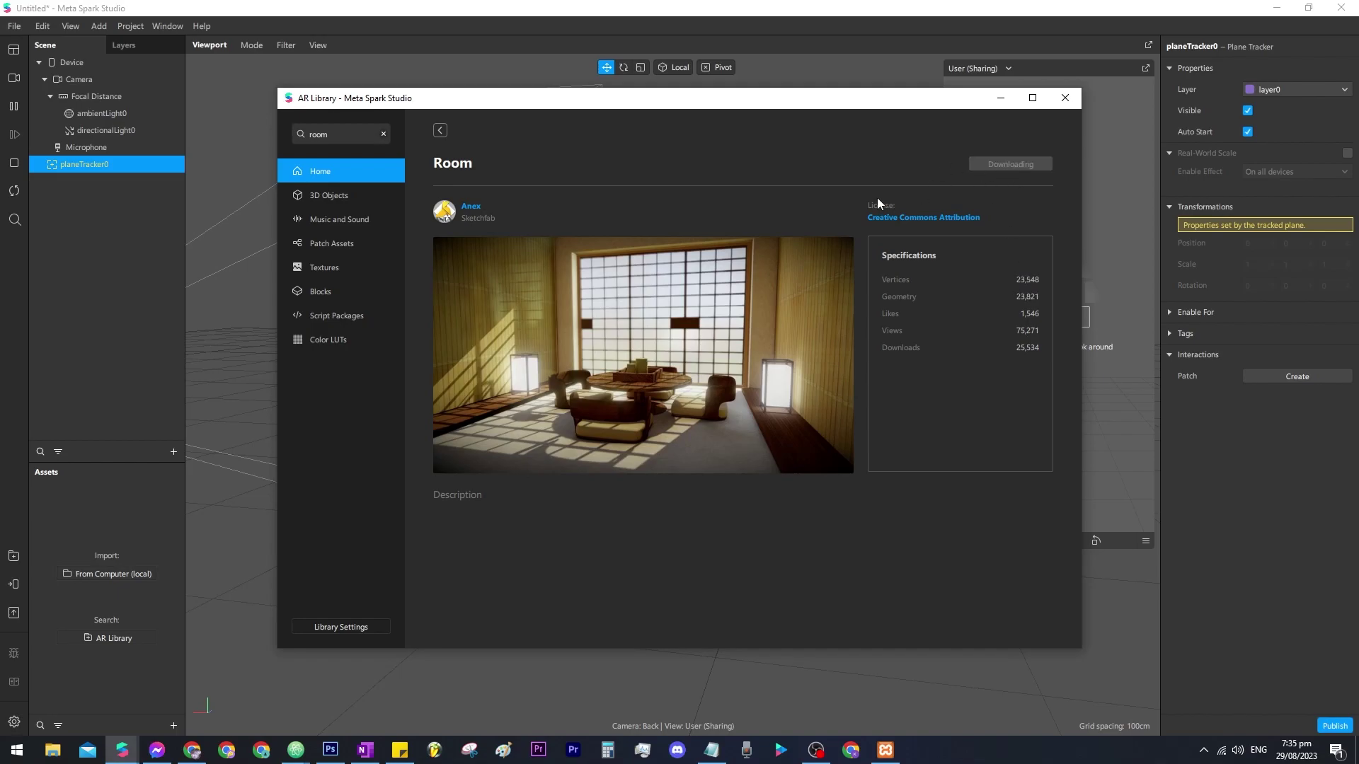
left_click(440, 131)
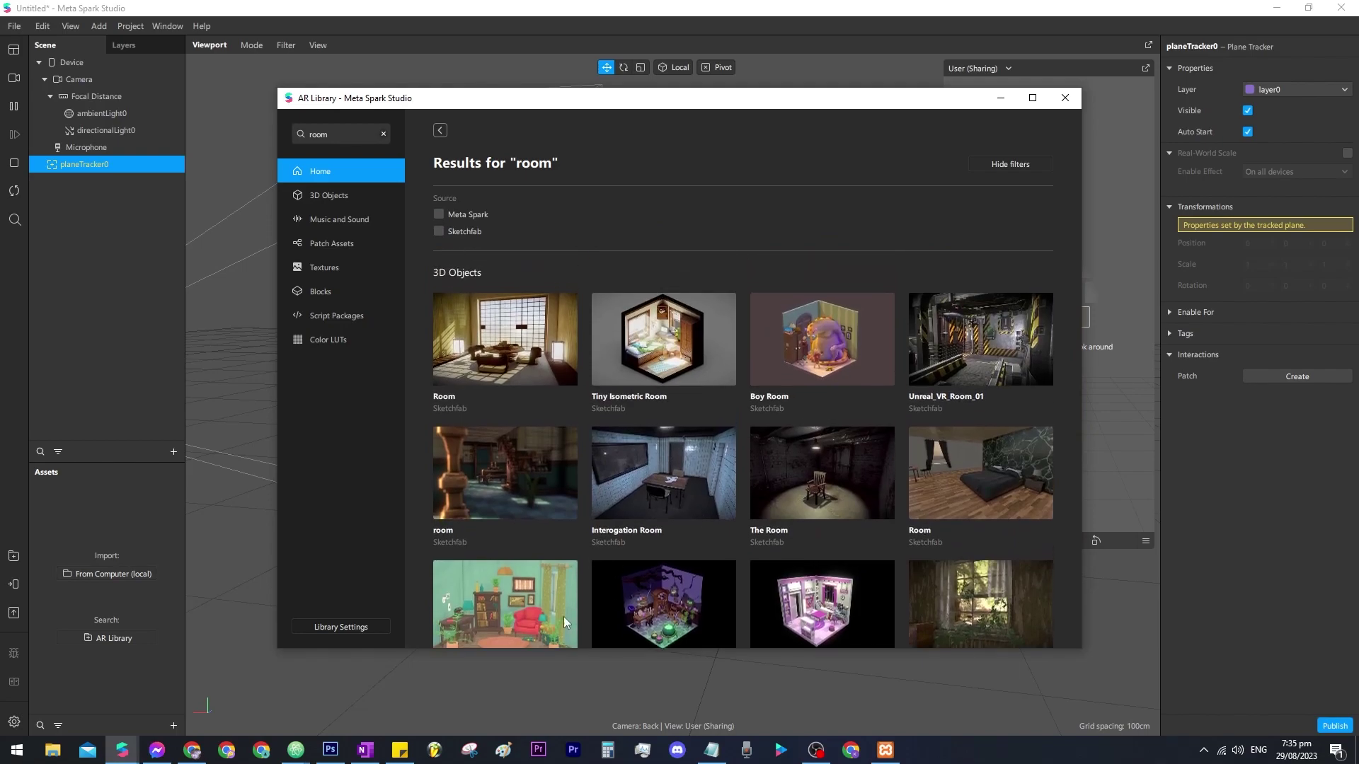
scroll(690, 406, "down", 2)
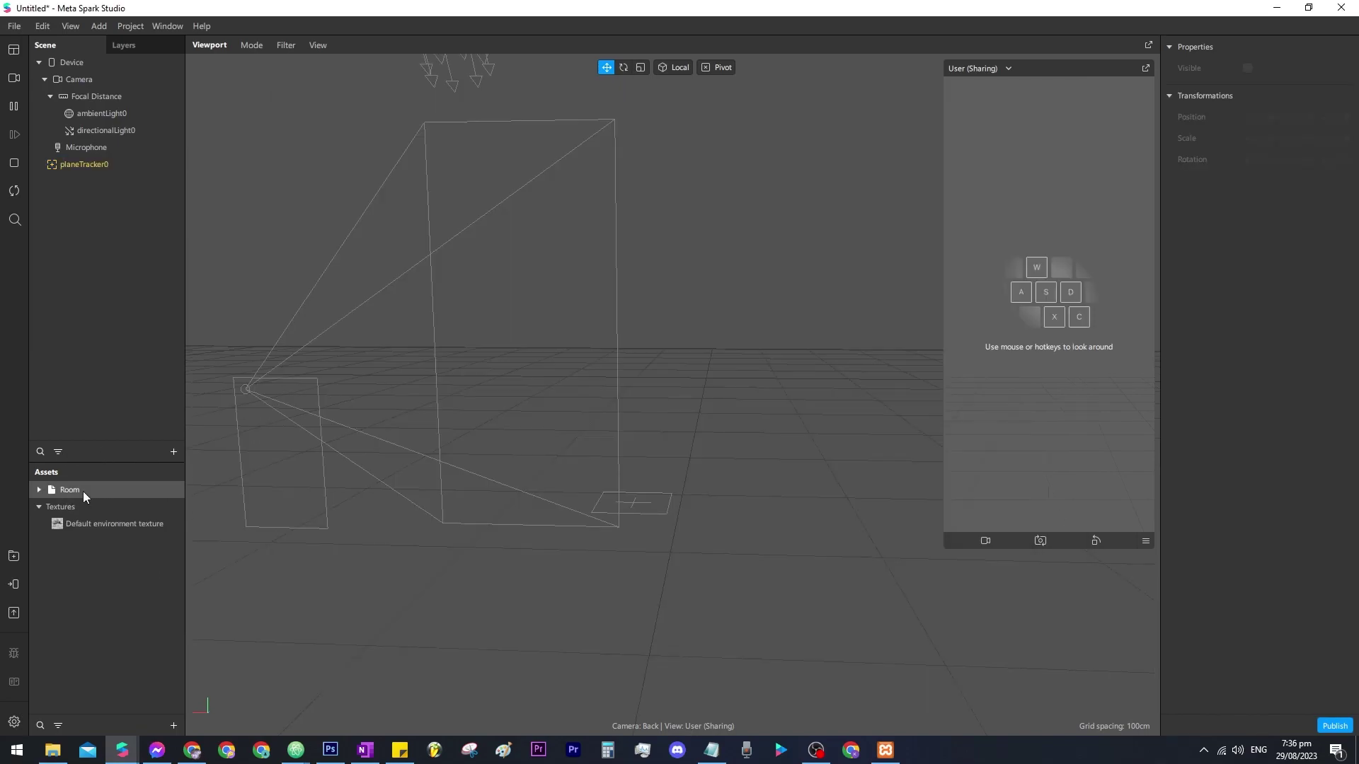
Step: Place the imported Room asset in the scene as a child of planeTracker0
left_click(65, 491)
left_click_drag(63, 491, 109, 167)
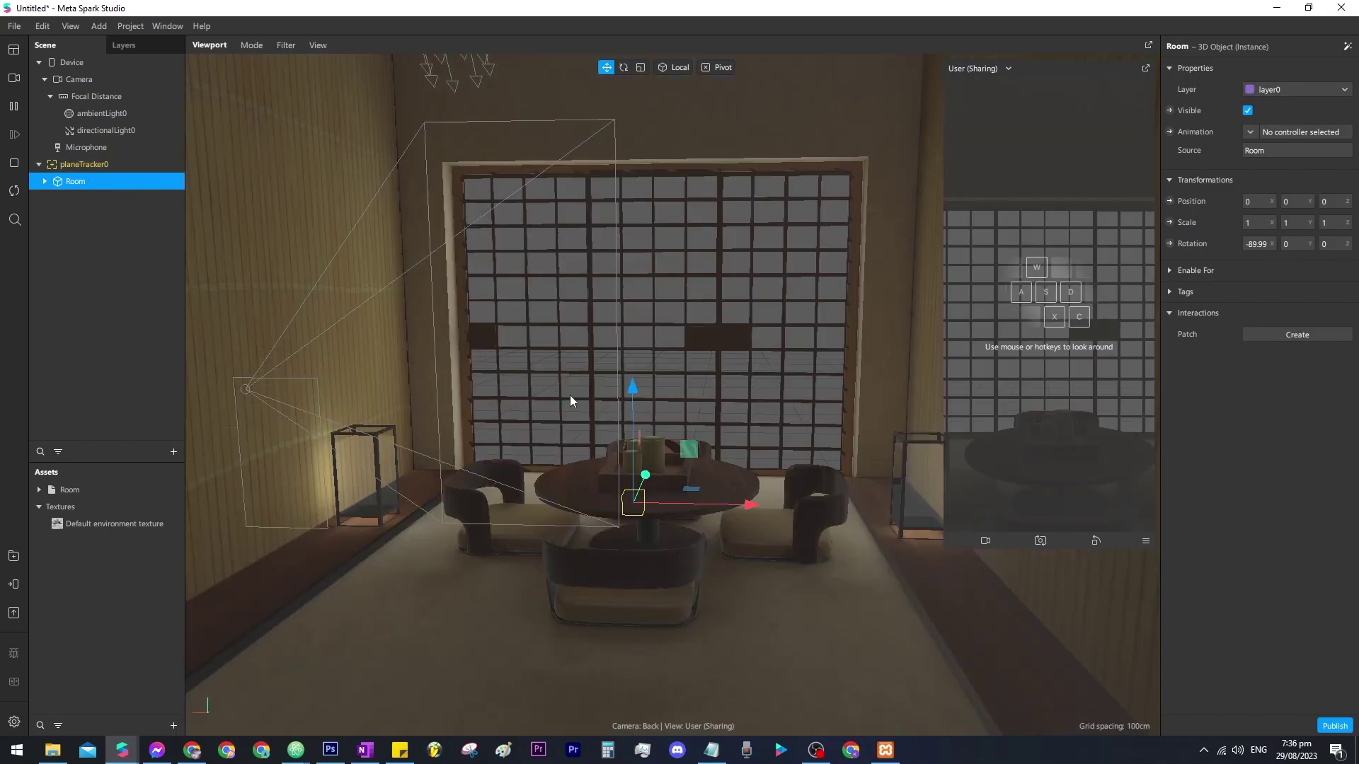
scroll(721, 418, "down", 5)
right_click_drag(788, 470, 737, 477)
scroll(732, 499, "up", 3)
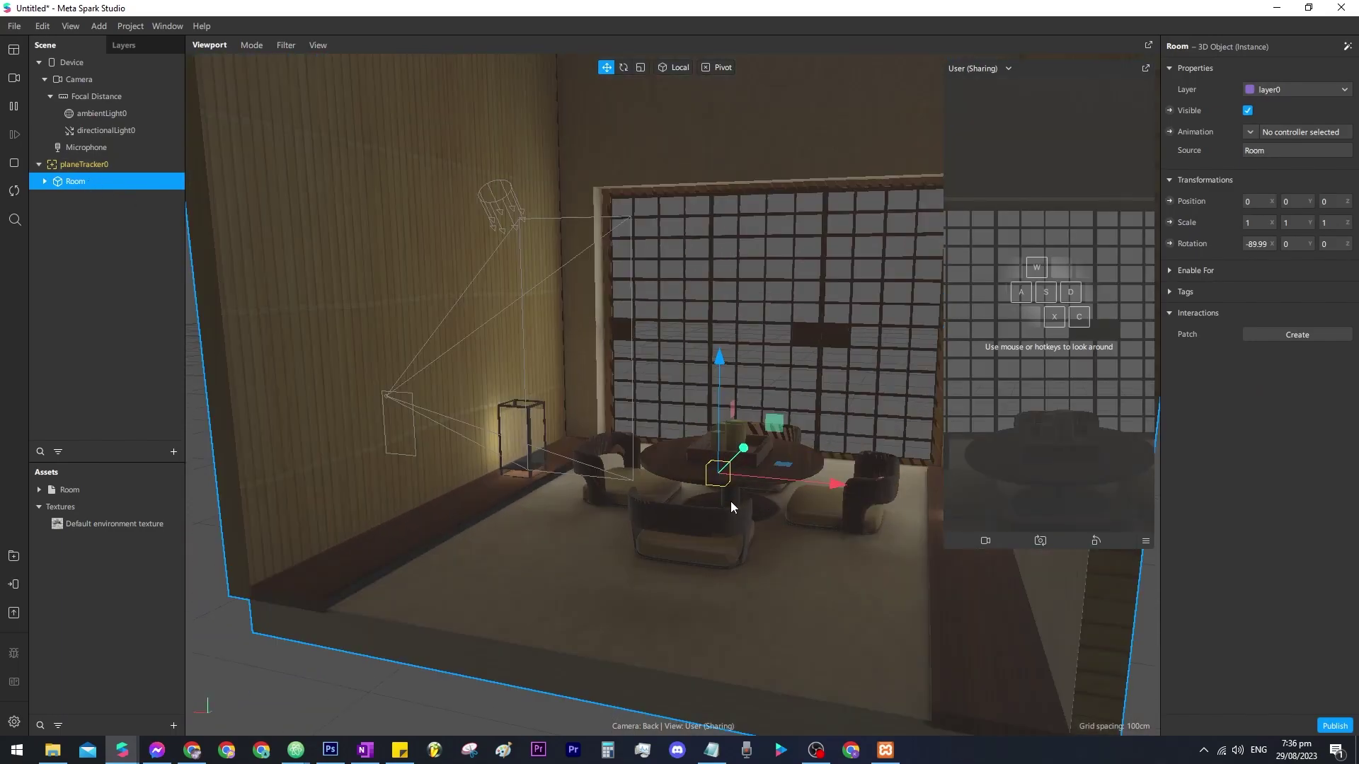
Step: Raise the room to a Y position of about 0.165 and move it back to a Z position of about -1.86
left_click_drag(723, 379, 732, 301)
right_click_drag(651, 552, 586, 659)
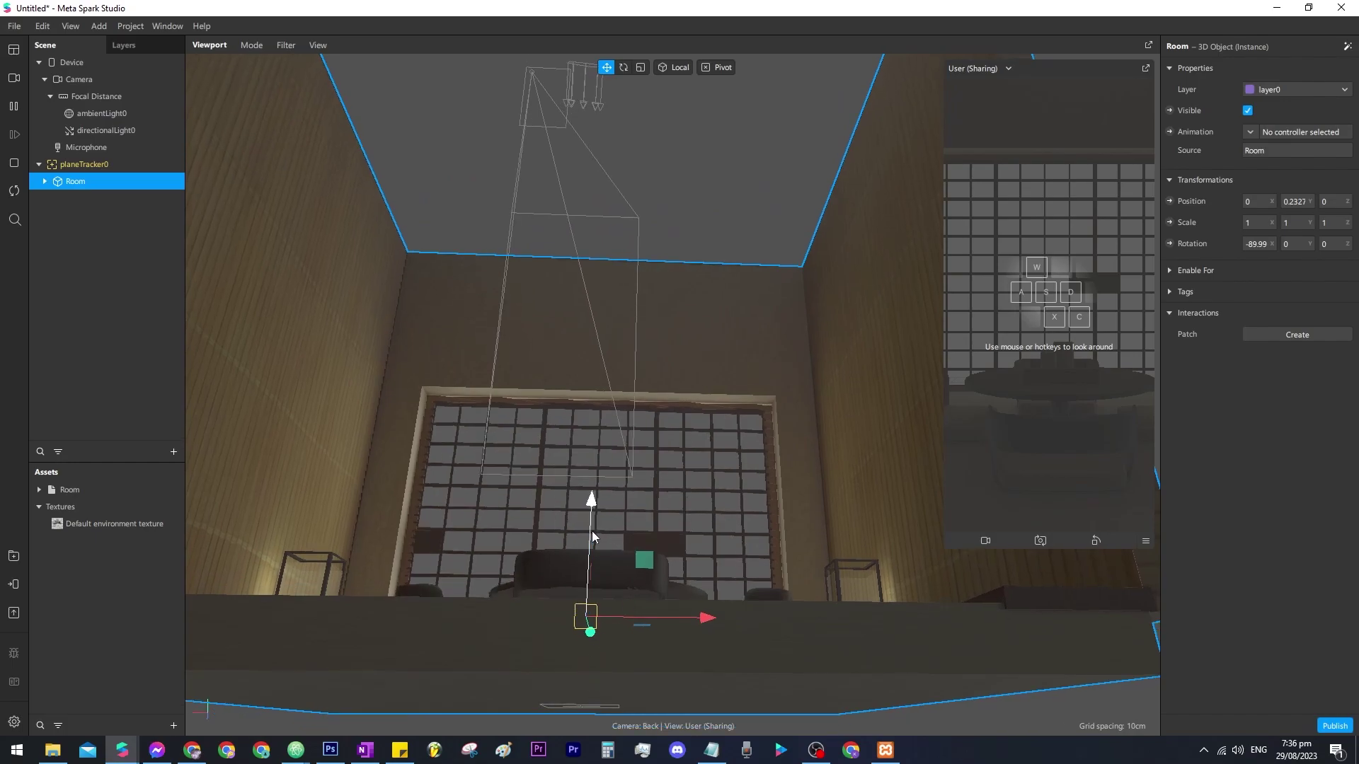
left_click_drag(591, 531, 591, 554)
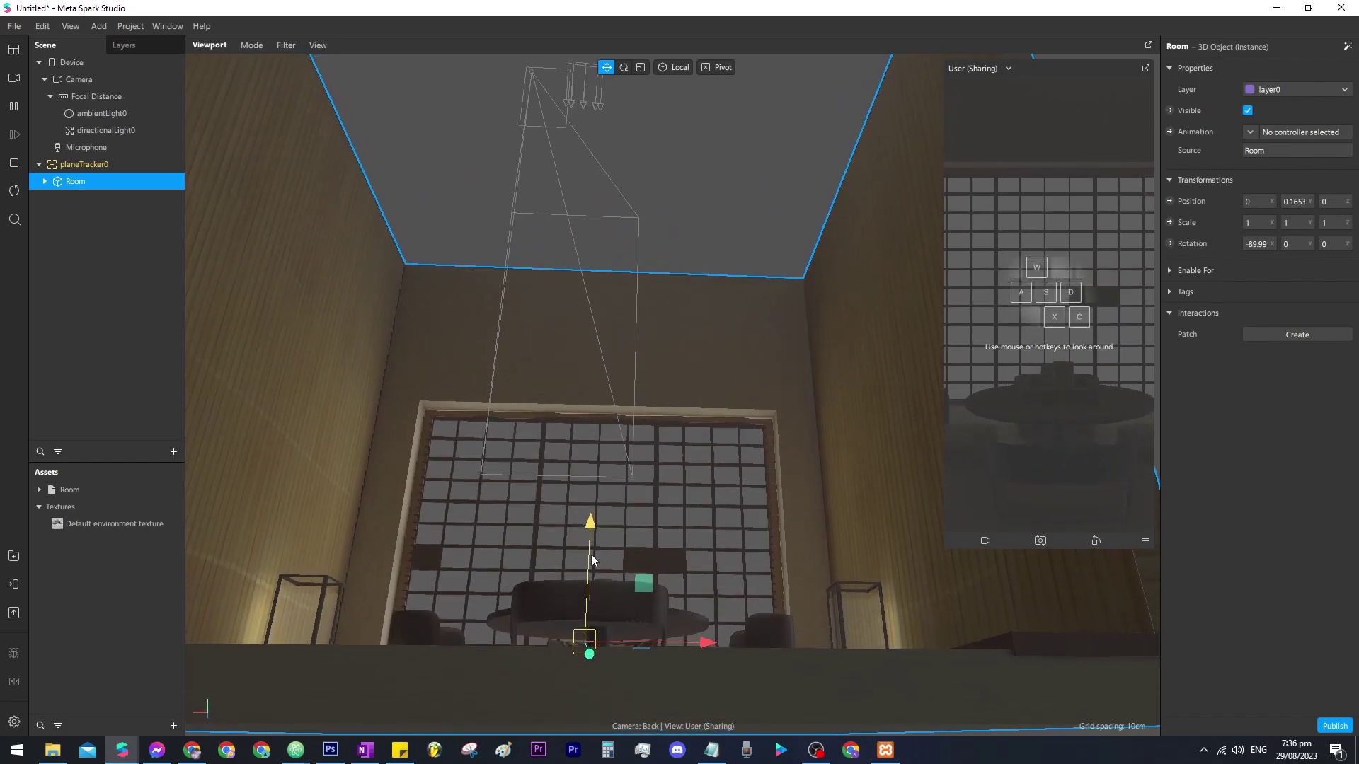
right_click_drag(591, 554, 724, 460)
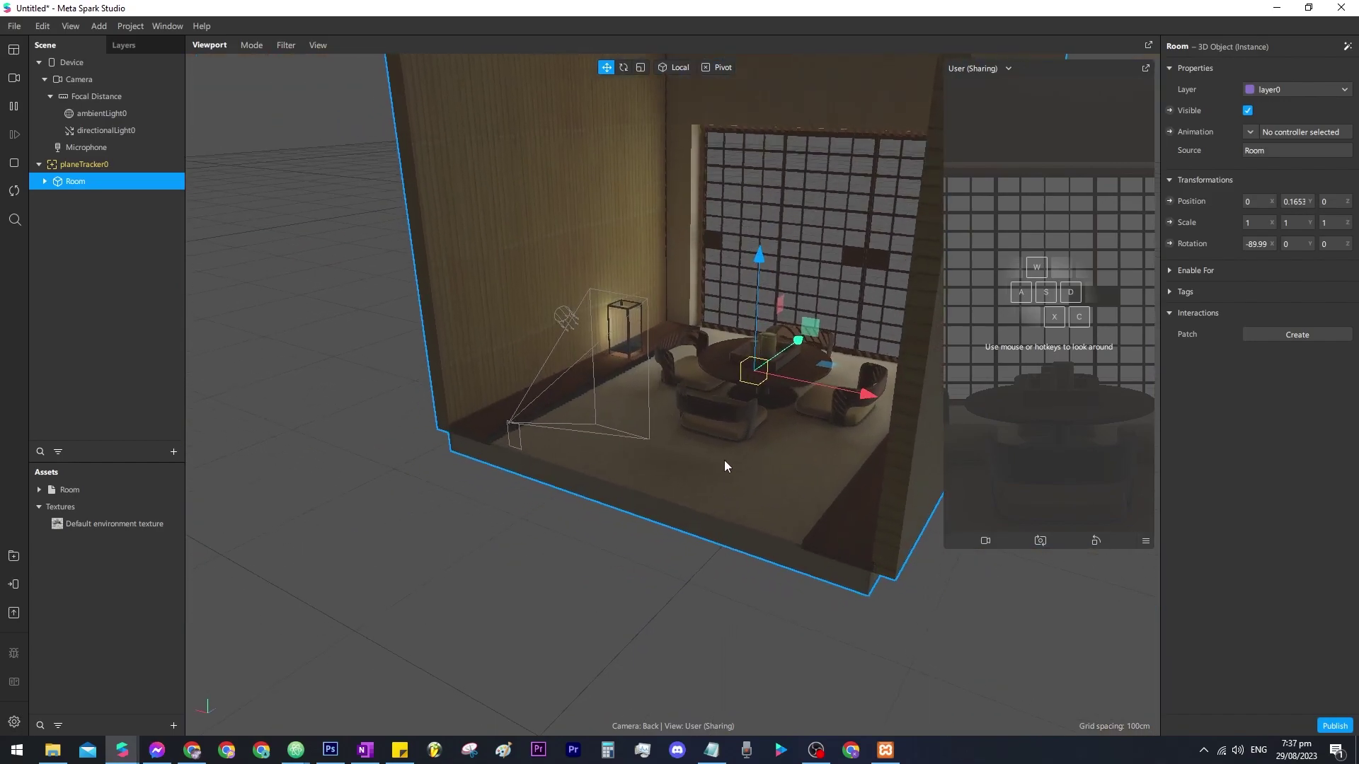
left_click_drag(790, 346, 908, 263)
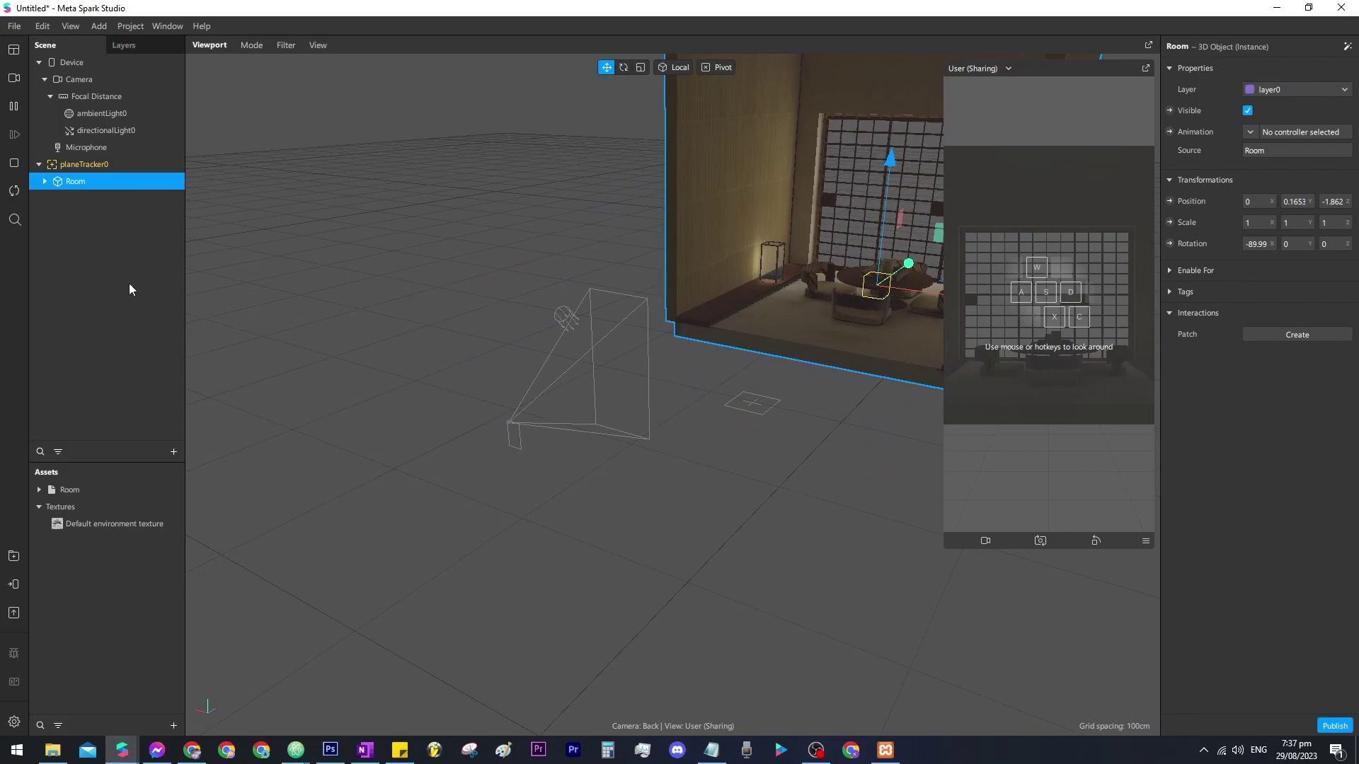
Step: Import the cubeocclude model from the v8plane folder and place it under planeTracker0
key("alt+Tab")
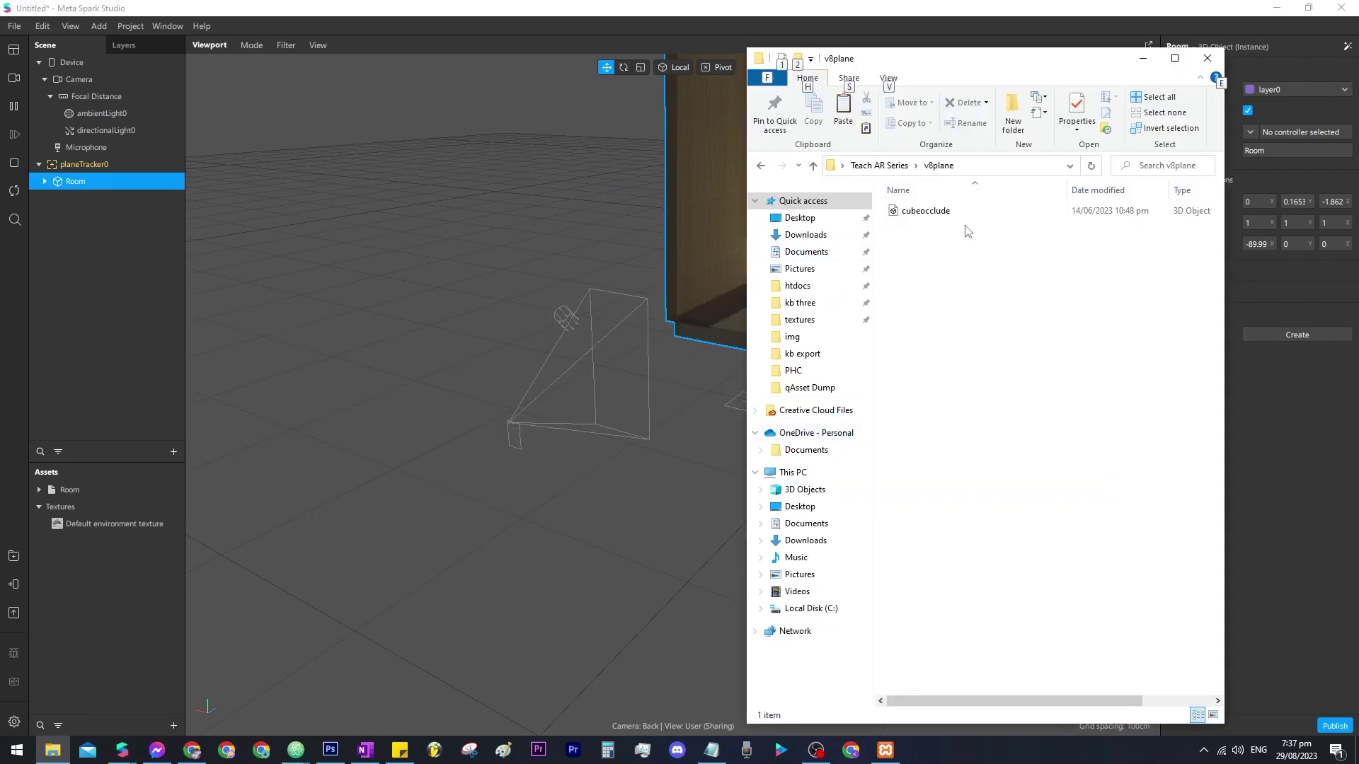
left_click_drag(925, 211, 120, 557)
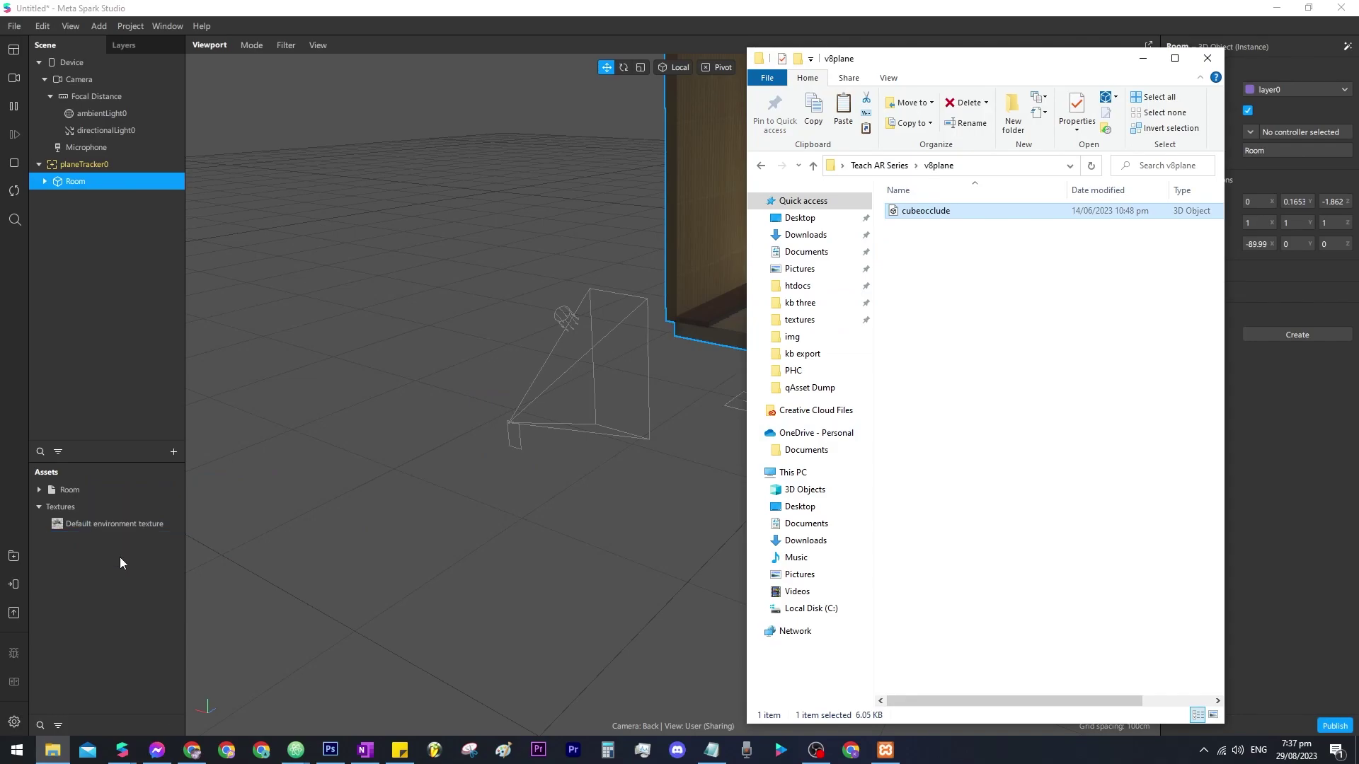
left_click(117, 310)
left_click_drag(40, 508, 91, 172)
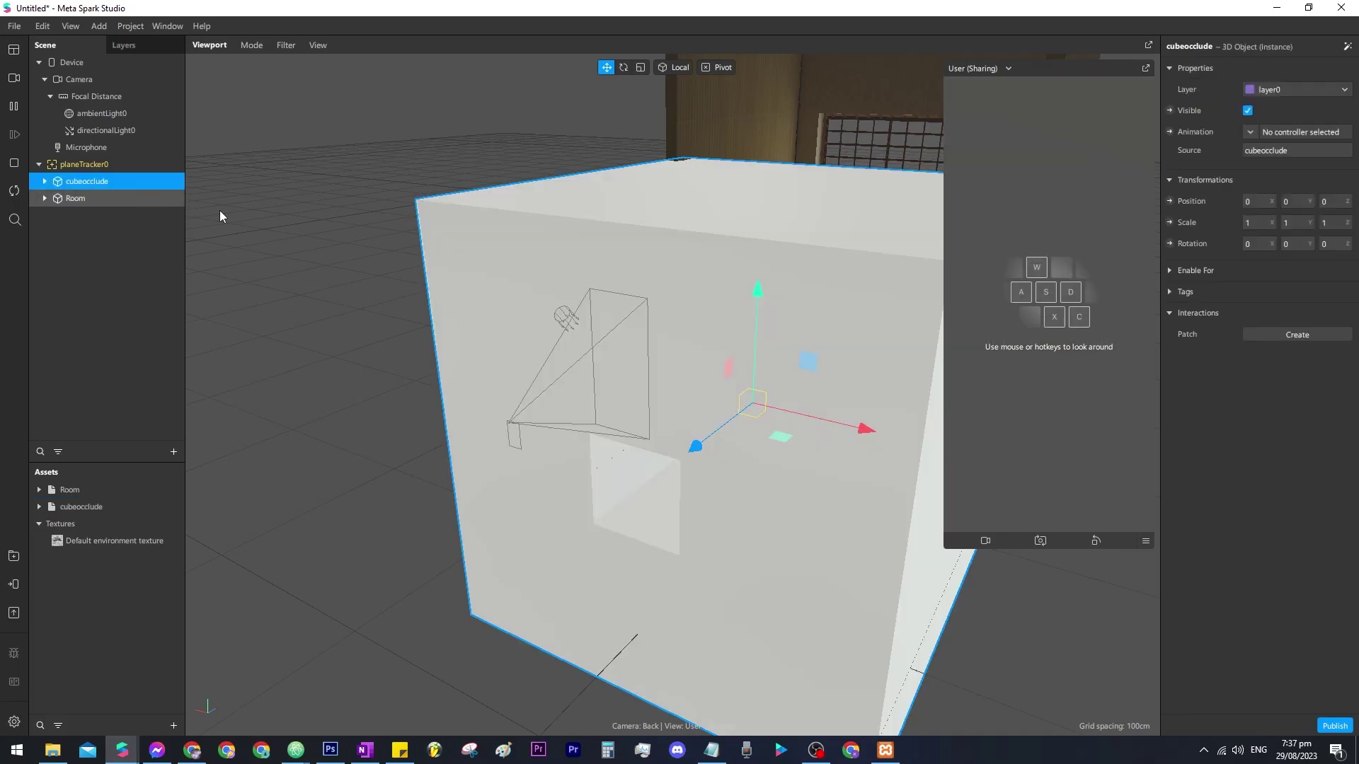
Step: Move the cubeocclude object back to a Z position of about -1.74 and raise it to a Y position of about 0.91
scroll(877, 443, "down", 3)
right_click_drag(910, 495, 576, 634)
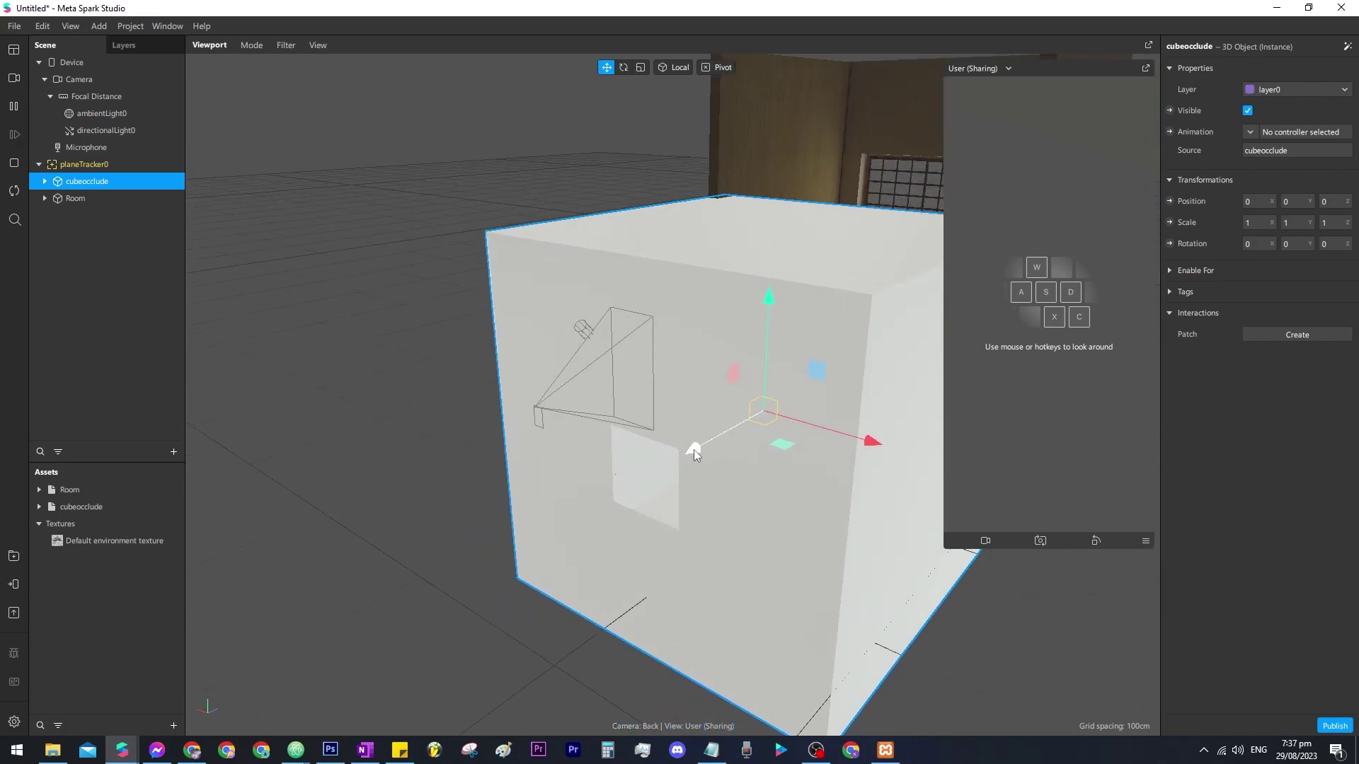
left_click_drag(695, 449, 873, 326)
right_click_drag(698, 404, 818, 356)
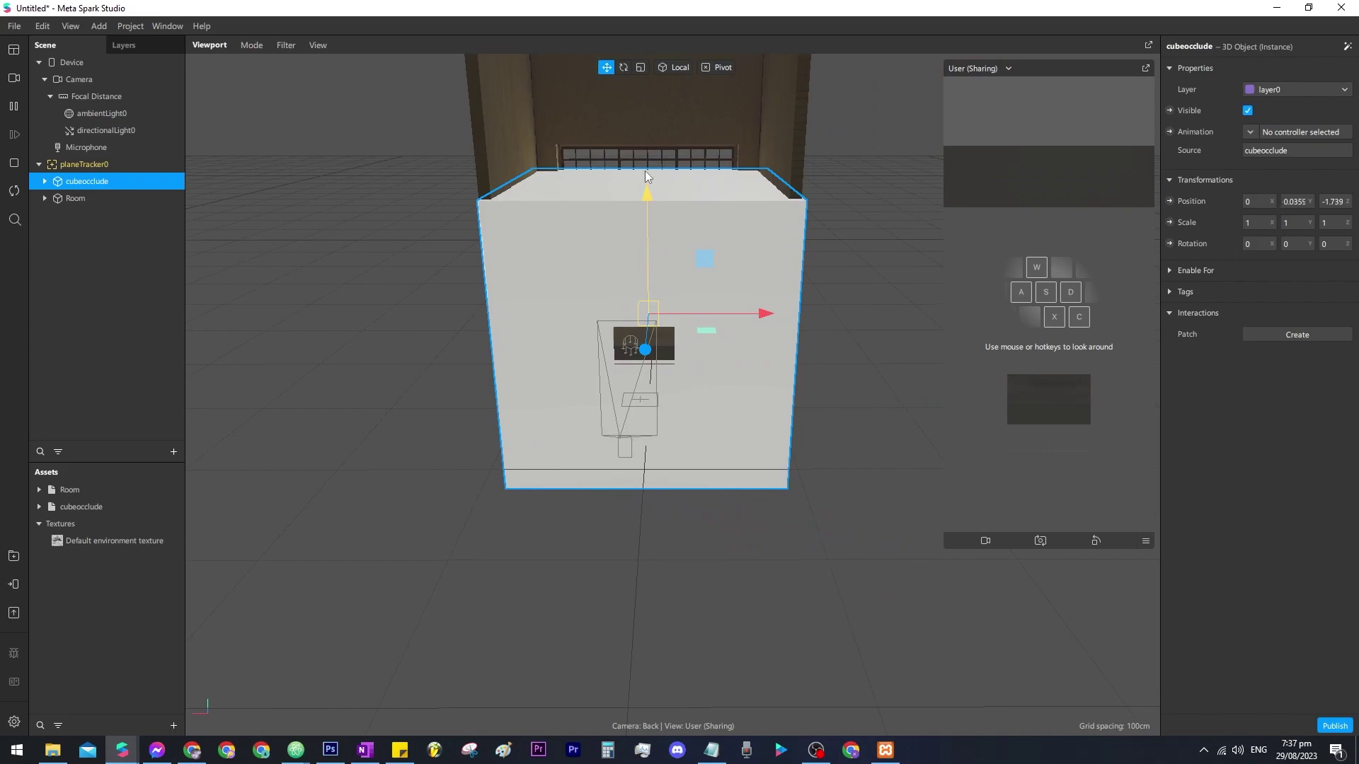
left_click_drag(648, 212, 661, 62)
right_click_drag(710, 237, 668, 276)
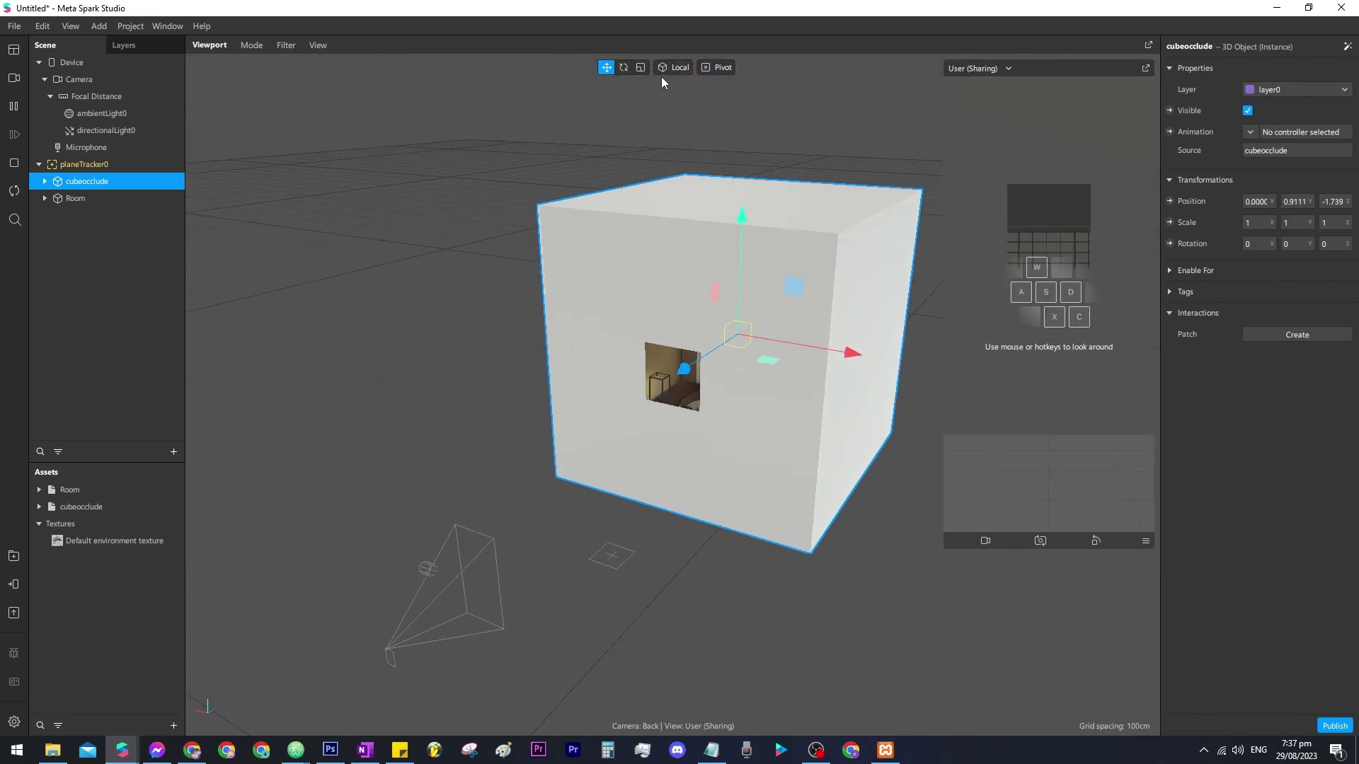
Step: Scale the cubeocclude object to about 1.85 in Y and about 1.08 in X
left_click(641, 67)
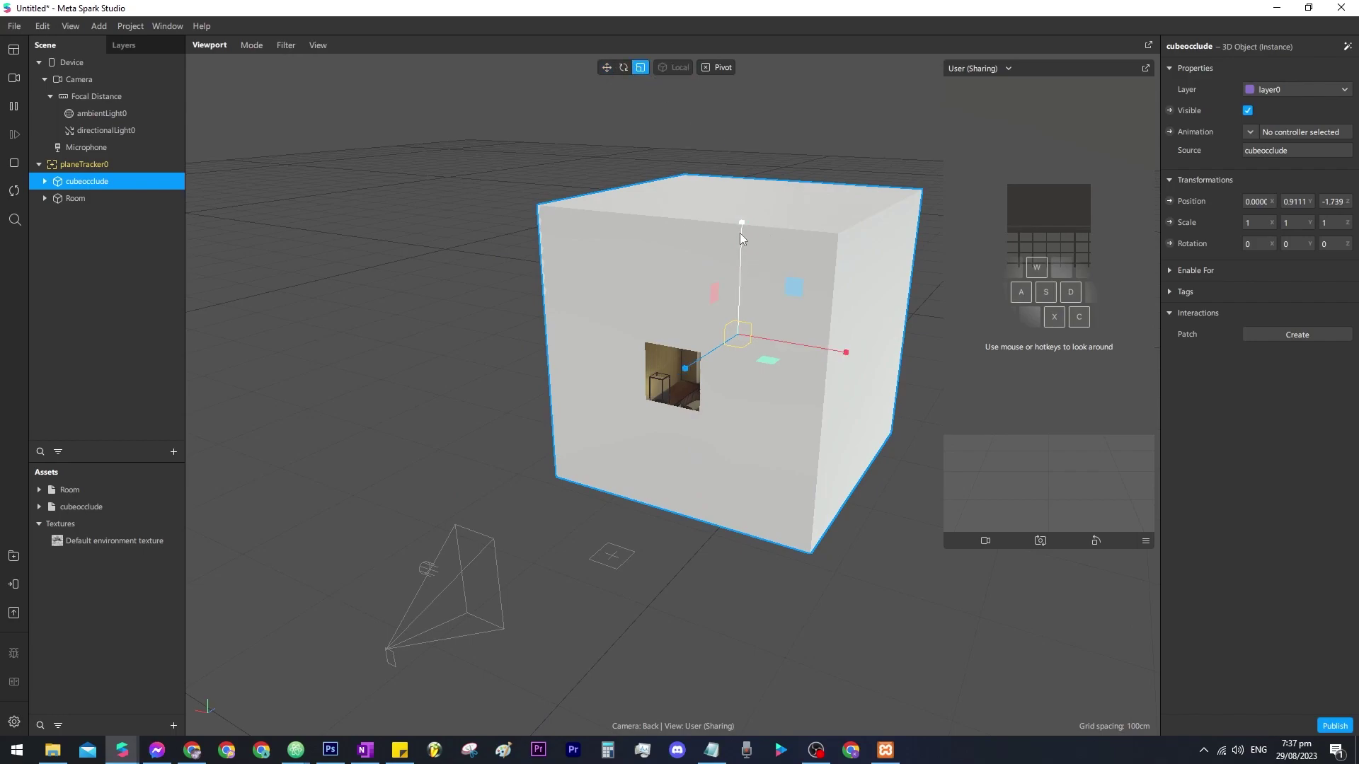
left_click_drag(741, 234, 747, 170)
left_click_drag(819, 338, 832, 350)
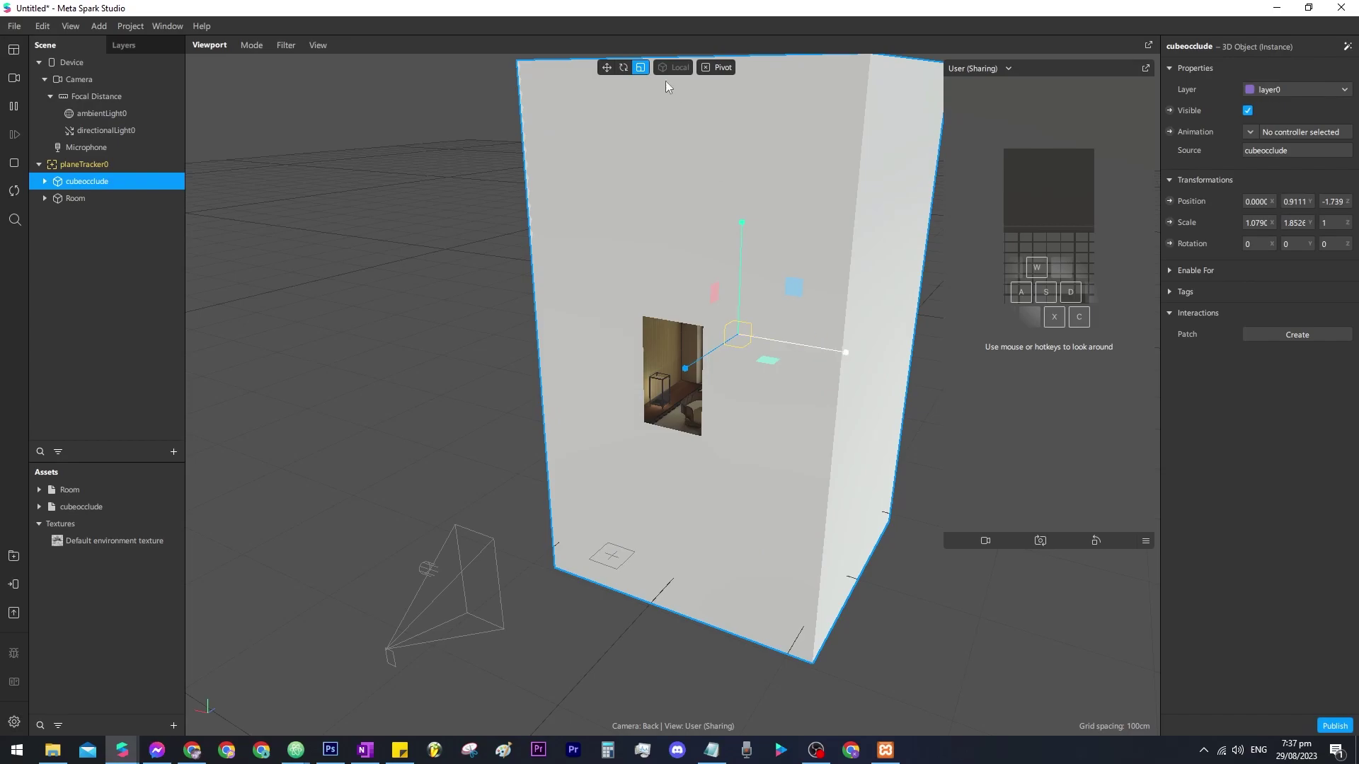
Step: Lower the cubeocclude object to a Y position of about 0.38 so its opening shows the table and floor
left_click(606, 68)
right_click_drag(630, 460, 698, 431)
scroll(609, 506, "up", 3)
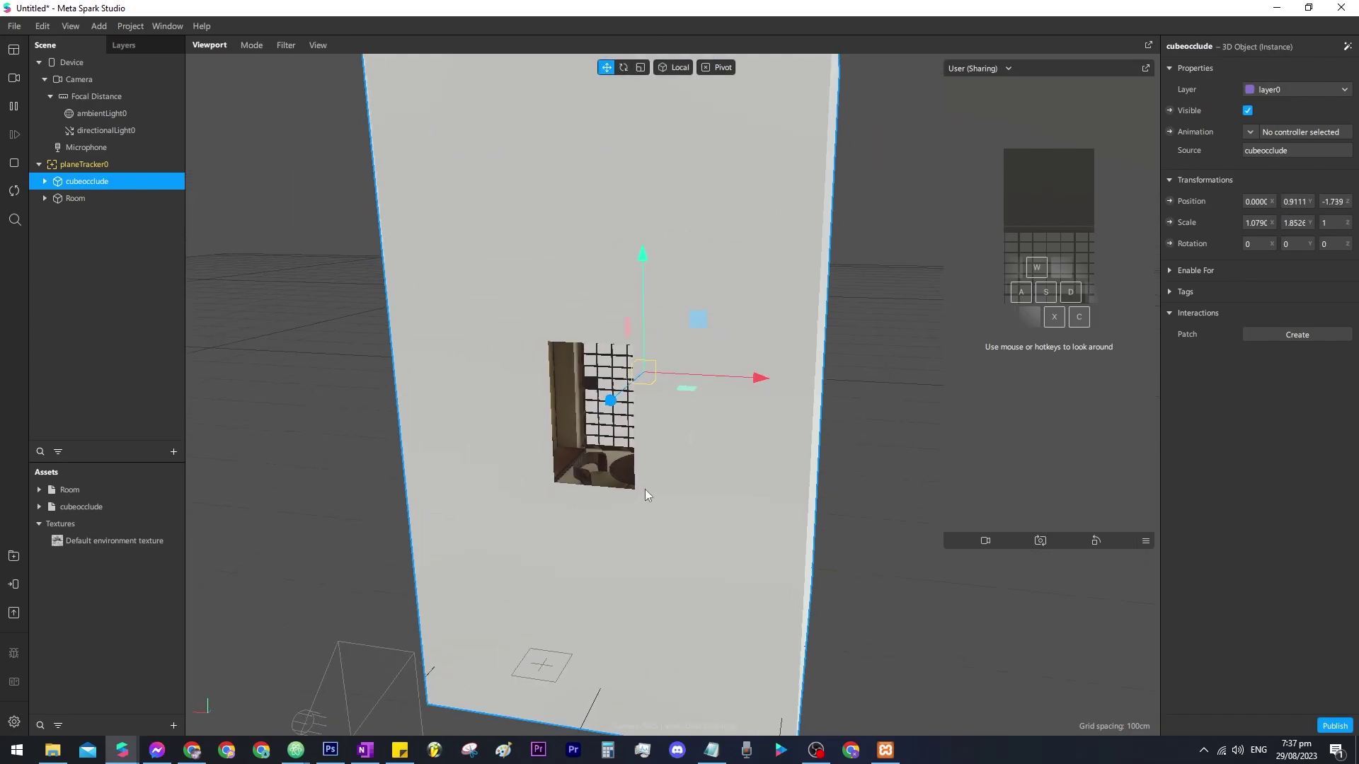
right_click_drag(644, 489, 721, 481)
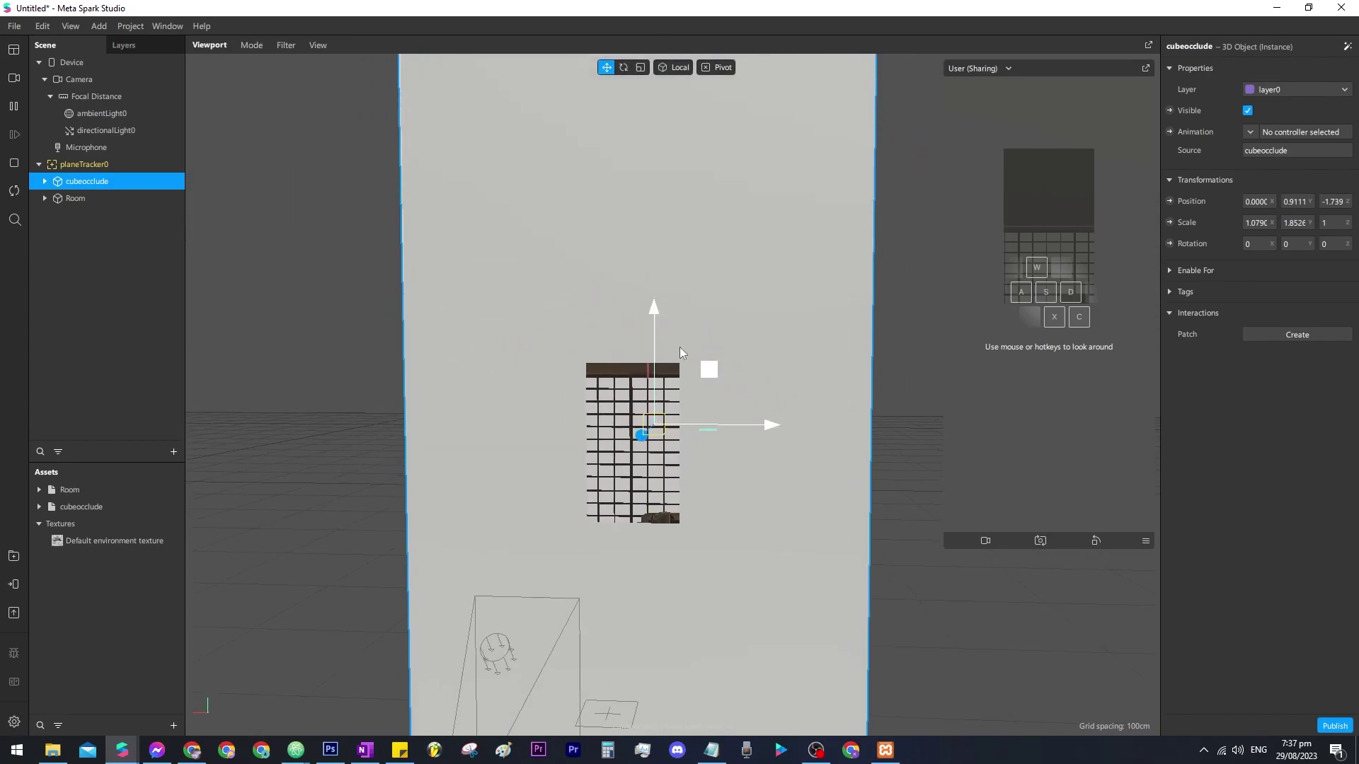
left_click_drag(656, 334, 662, 426)
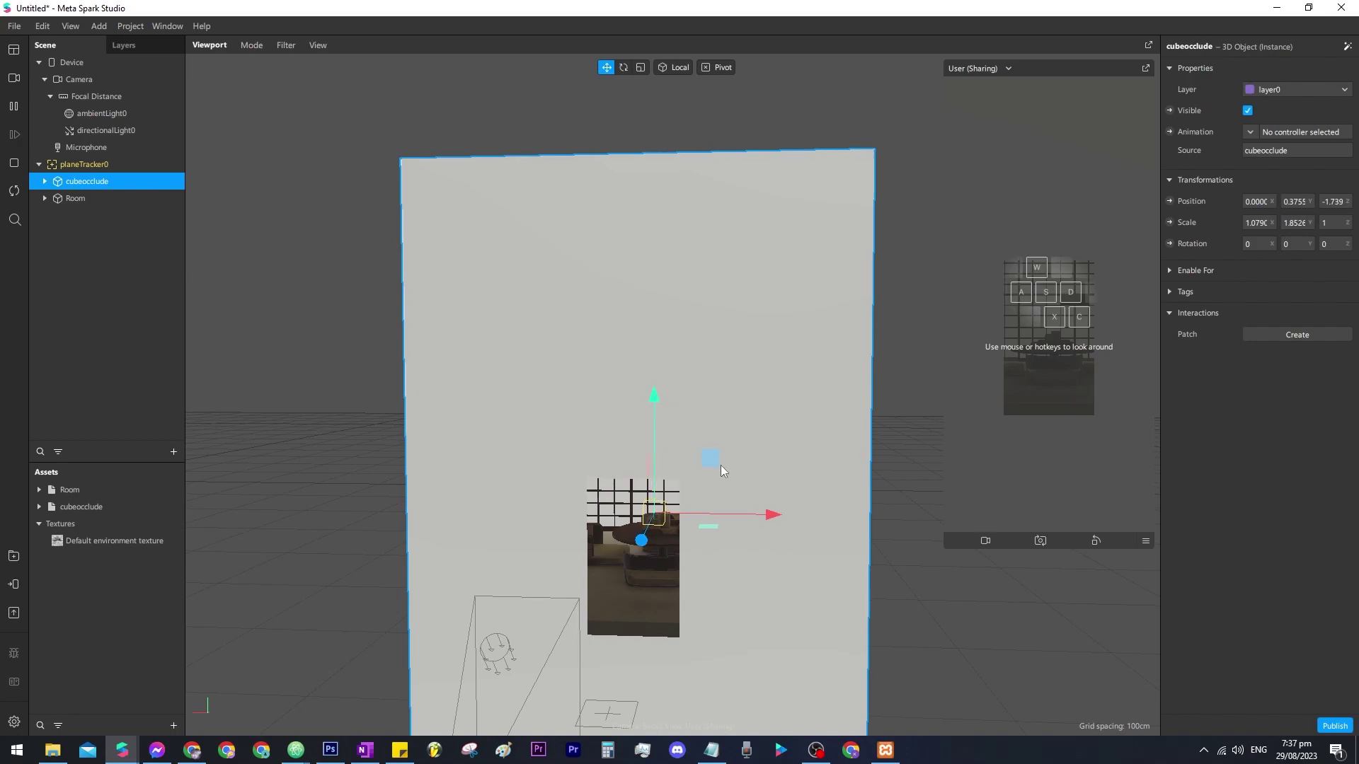
Step: Create a material for the Cube mesh inside cubeocclude and set its shader type to Flat
left_click_drag(720, 470, 681, 470)
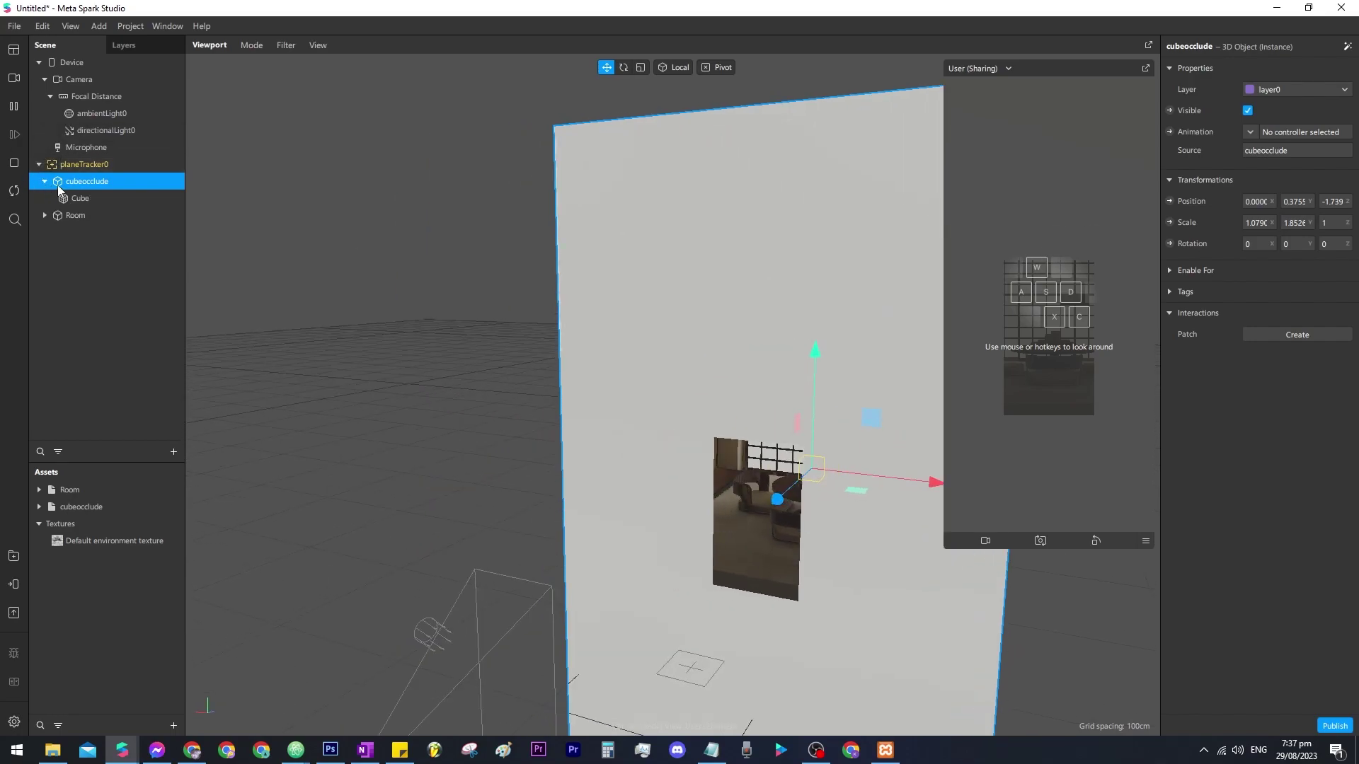
left_click(88, 198)
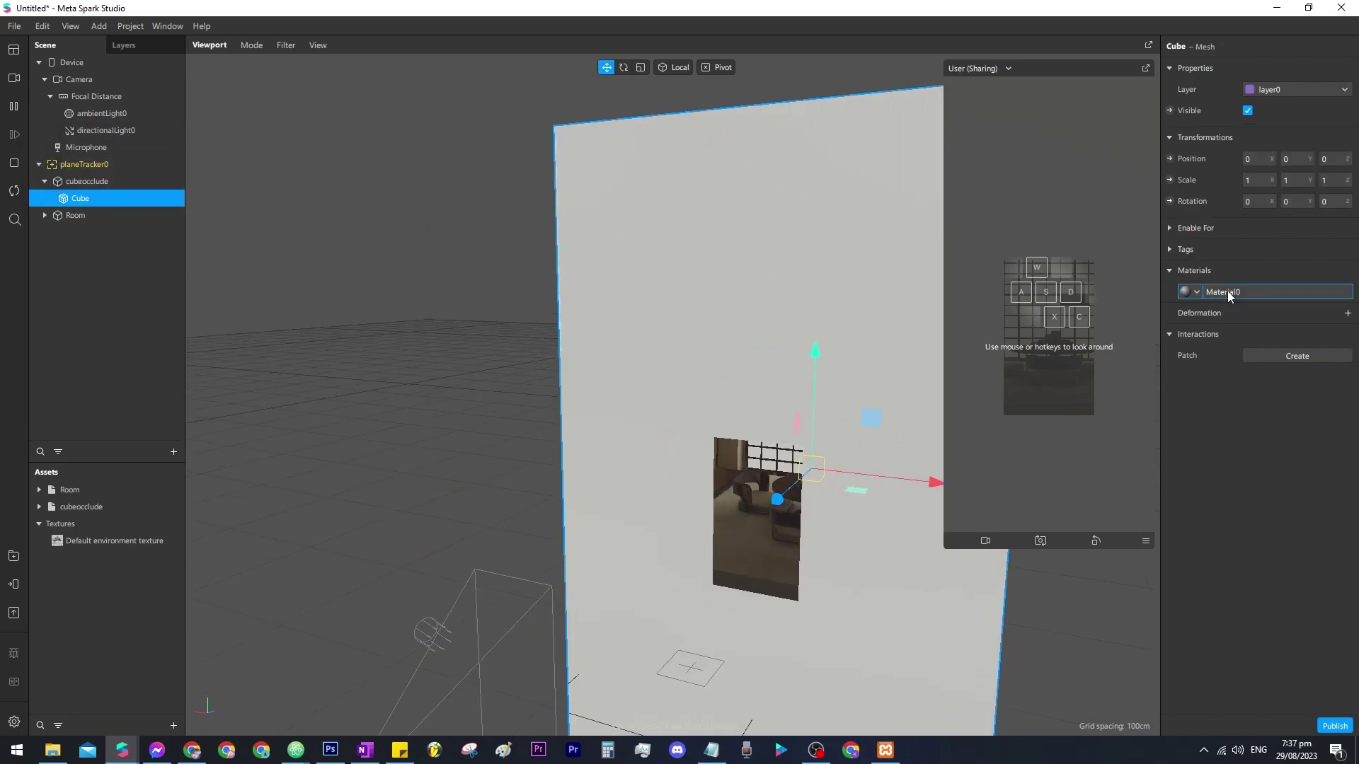
left_click(1227, 290)
left_click(1272, 70)
left_click(1295, 82)
left_click(1280, 70)
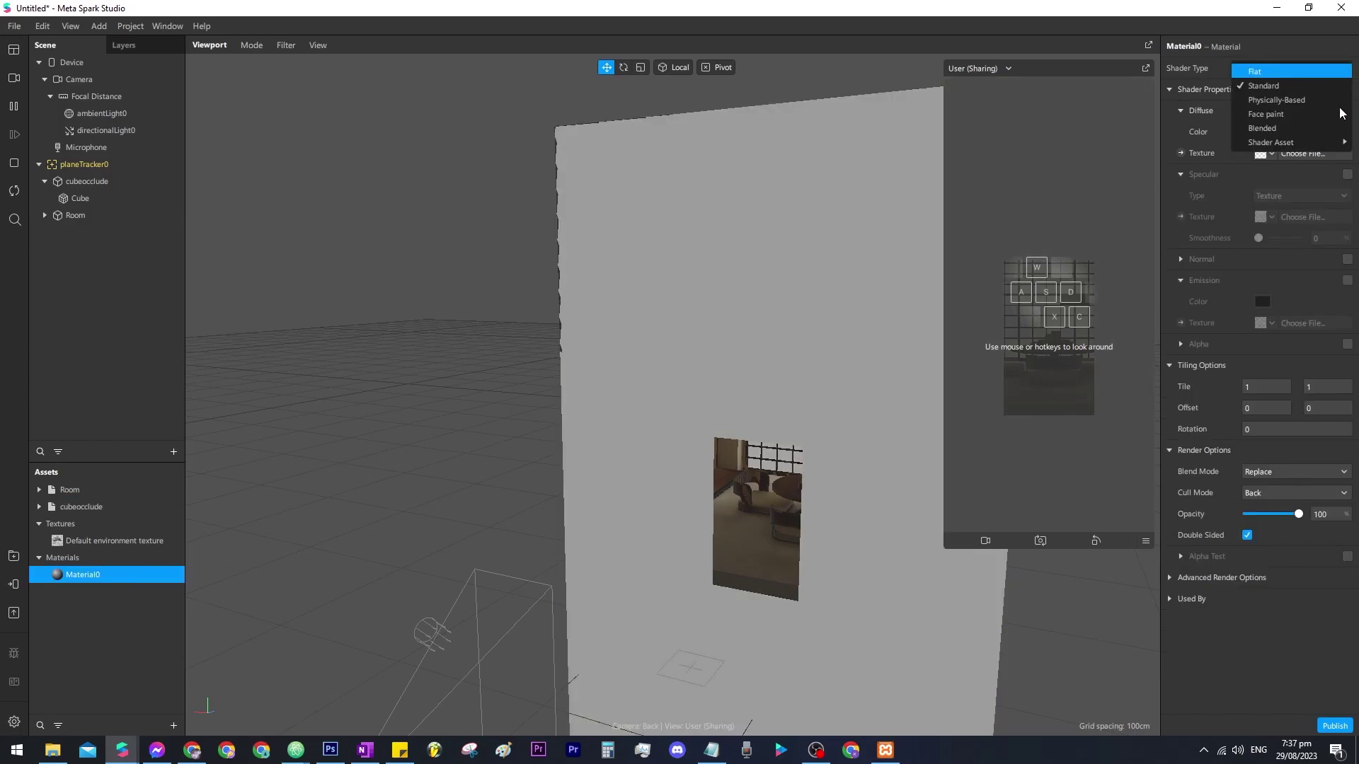
left_click(1267, 83)
Step: Set the cube material's blend mode to Alpha and its opacity to 0
left_click(1277, 323)
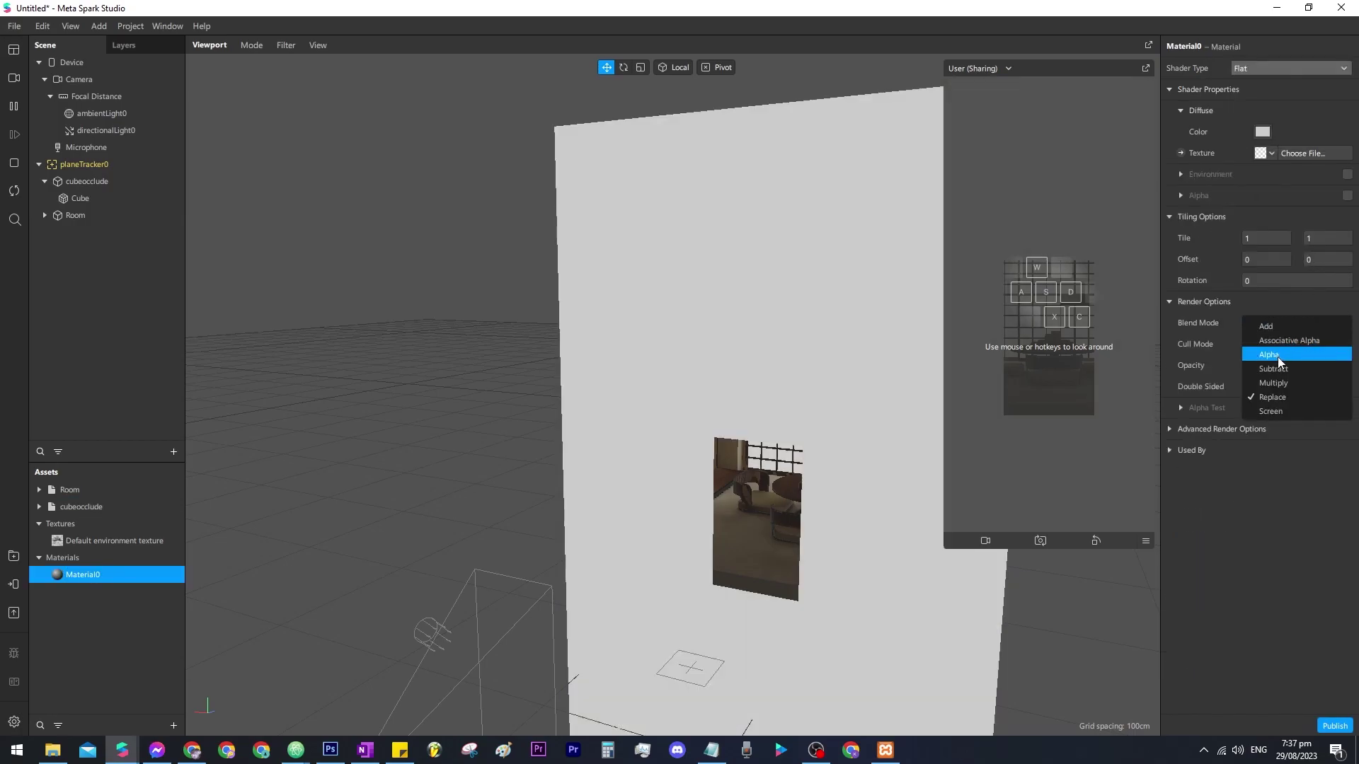
left_click(1276, 355)
left_click_drag(1285, 363, 1203, 362)
left_click_drag(724, 591, 583, 561)
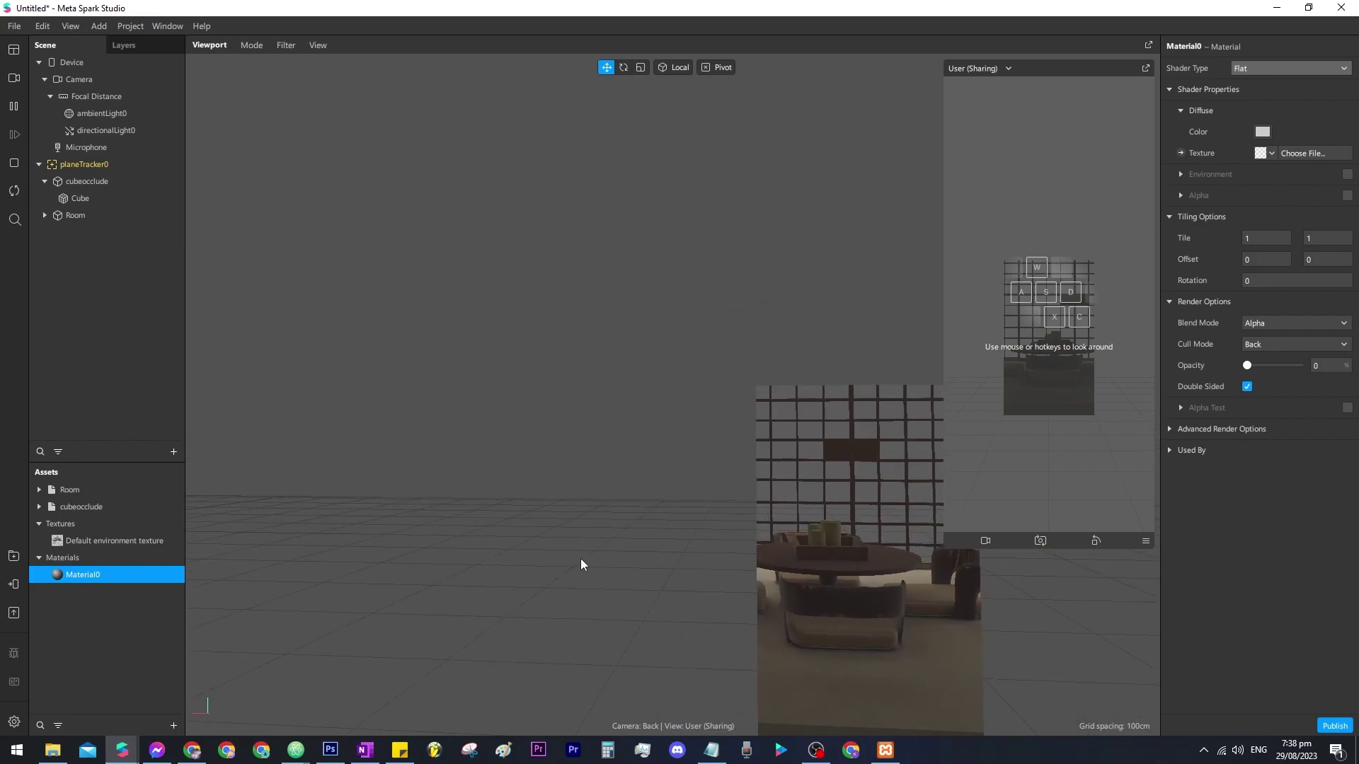
left_click_drag(1077, 357, 1086, 441)
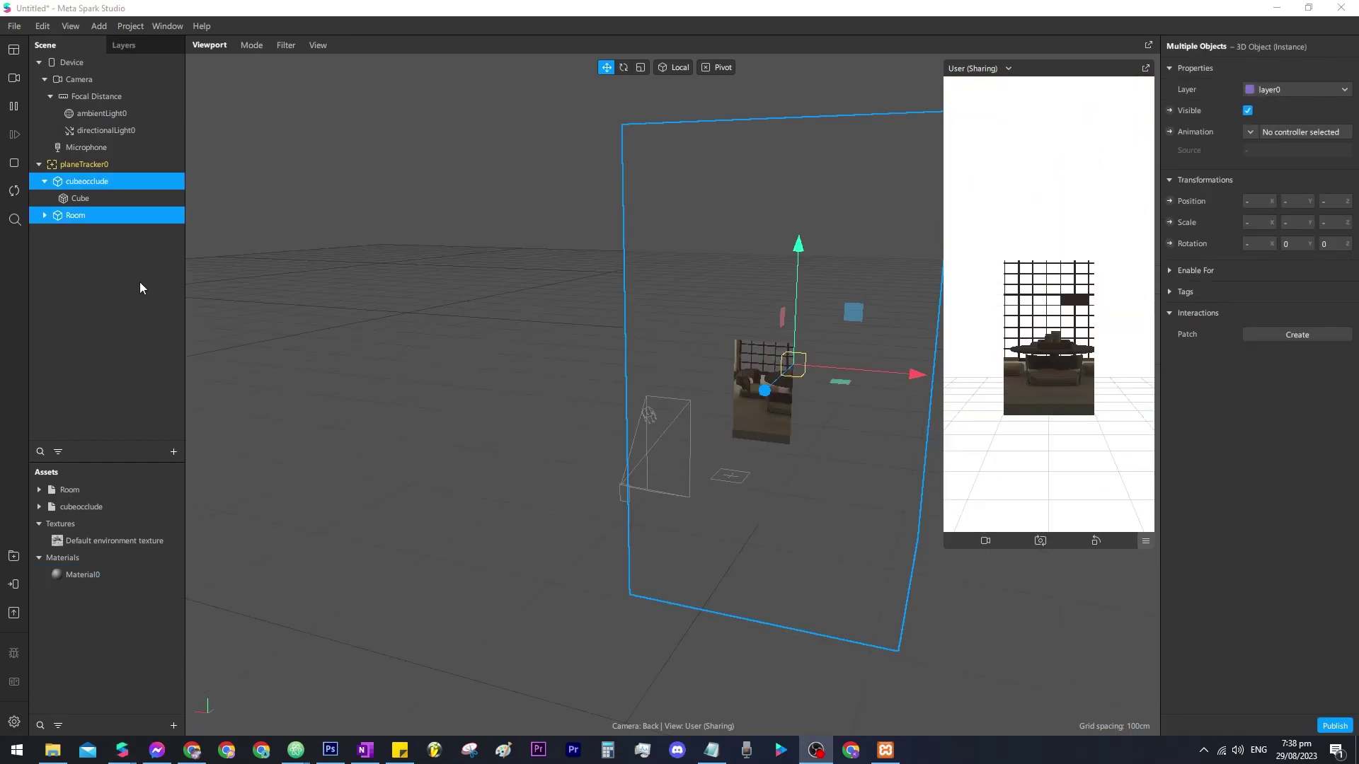
Step: Duplicate the cubeocclude and Room objects together under planeTracker0
left_click(139, 282)
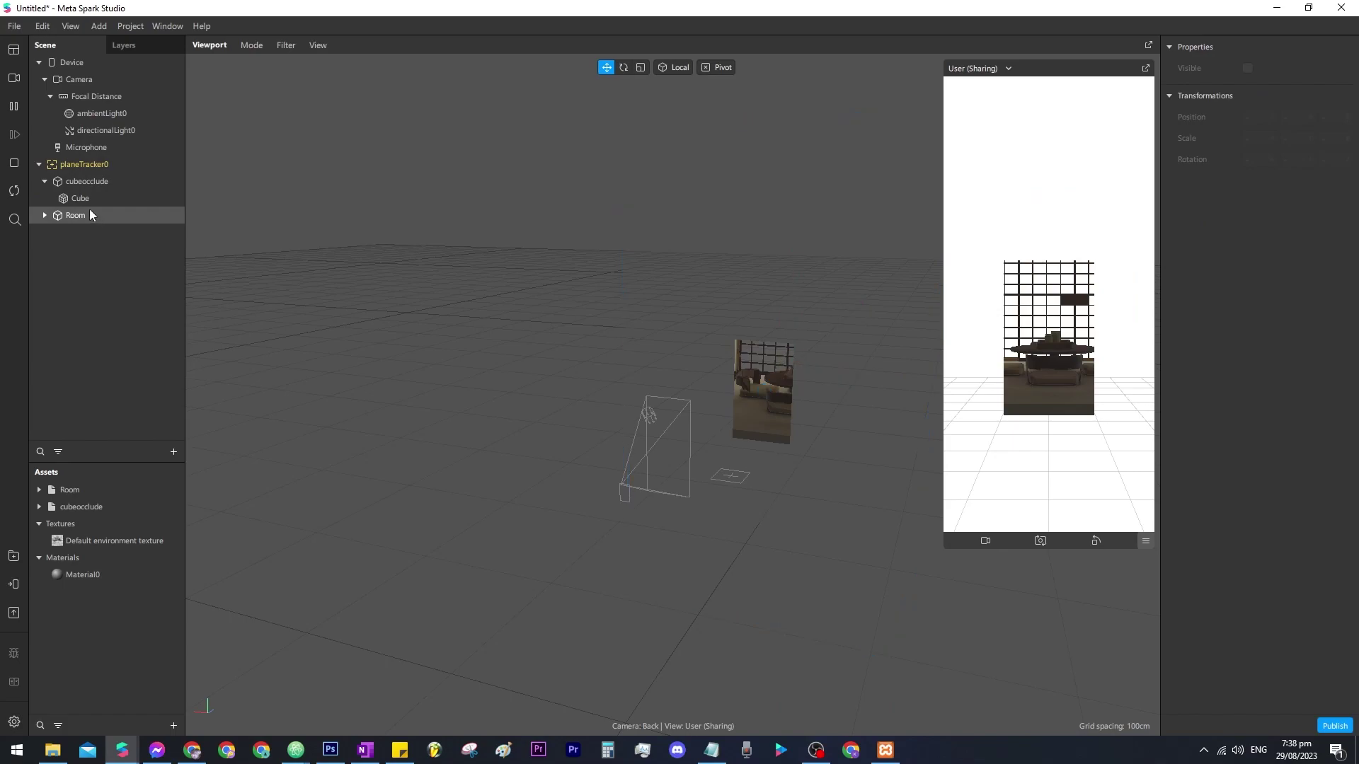
left_click(90, 213)
left_click(95, 185, "ctrl")
key("ctrl+d")
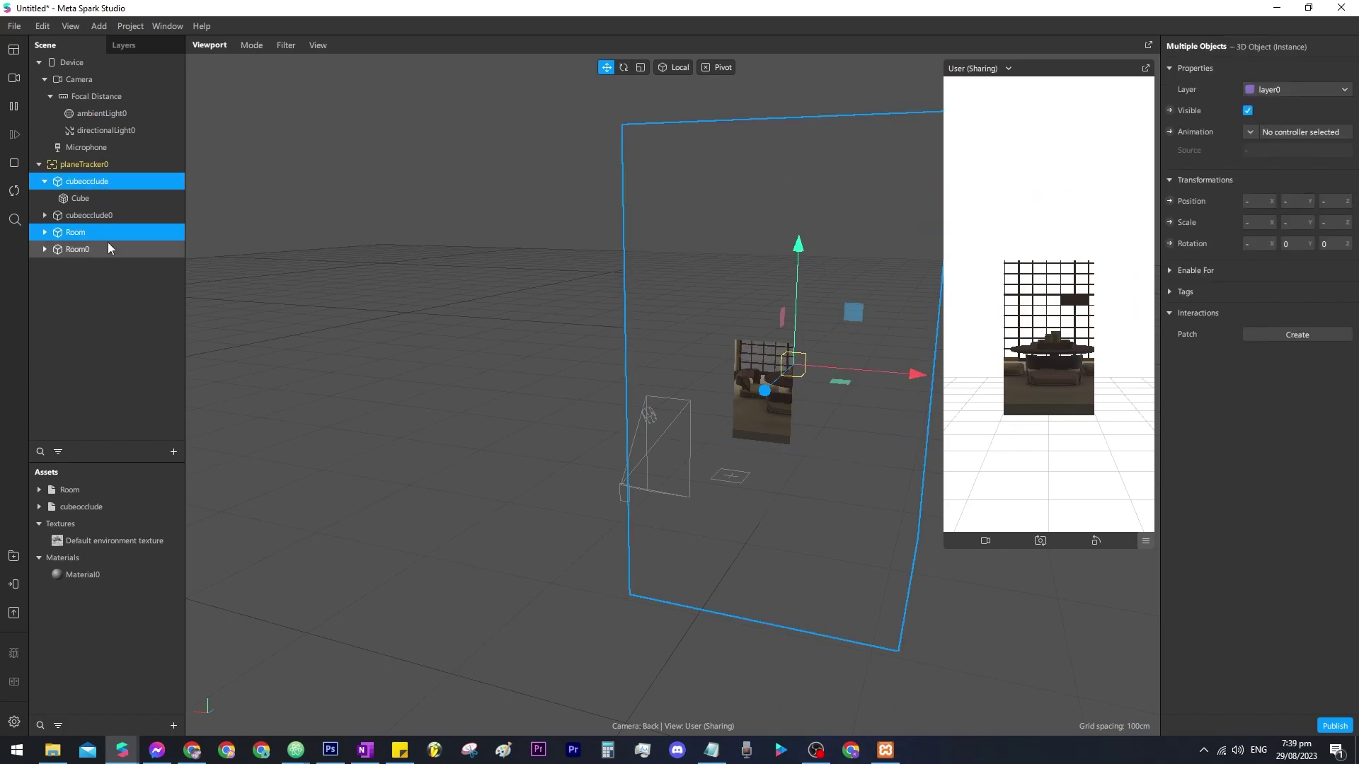
Step: Move the copies cubeocclude0 and Room0 sideways away from the originals and try to rotate them about the vertical axis
left_click(92, 217)
left_click(89, 247, "ctrl")
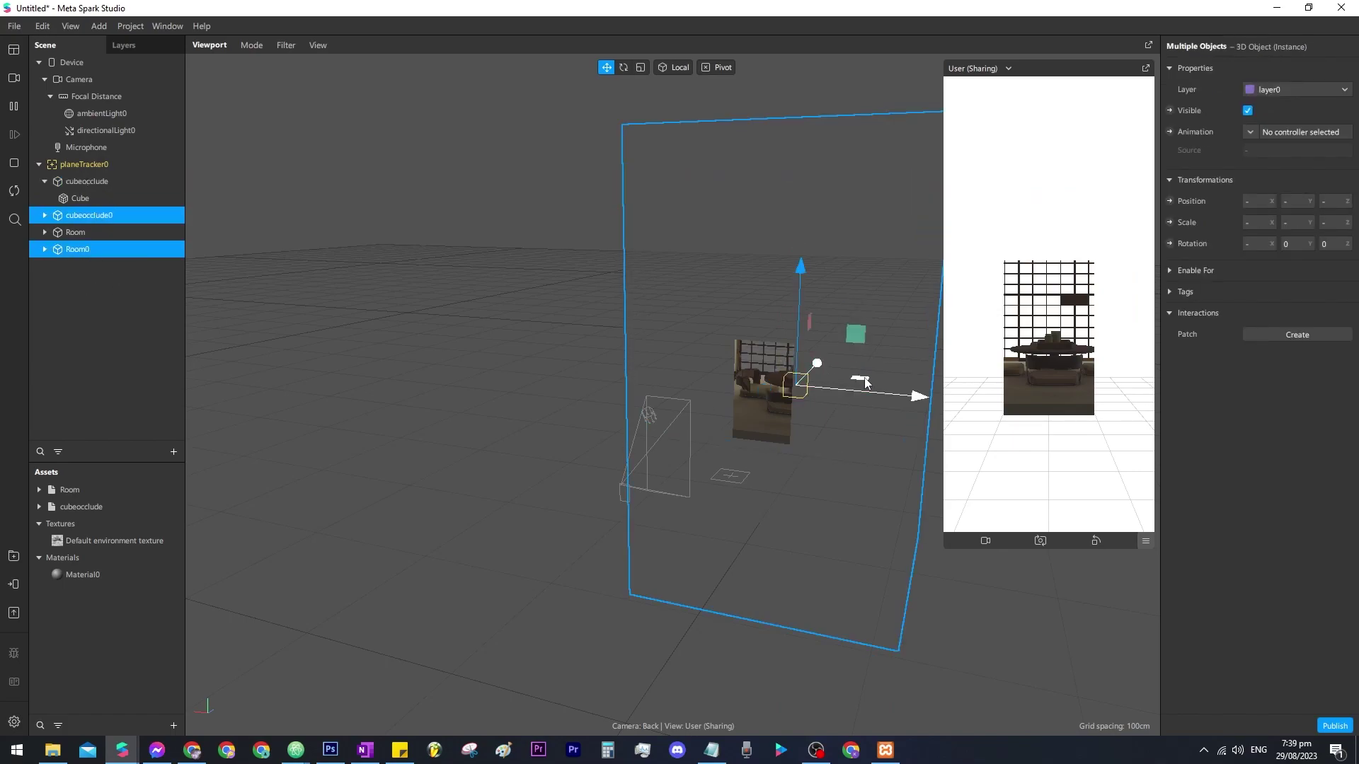
left_click_drag(864, 380, 600, 384)
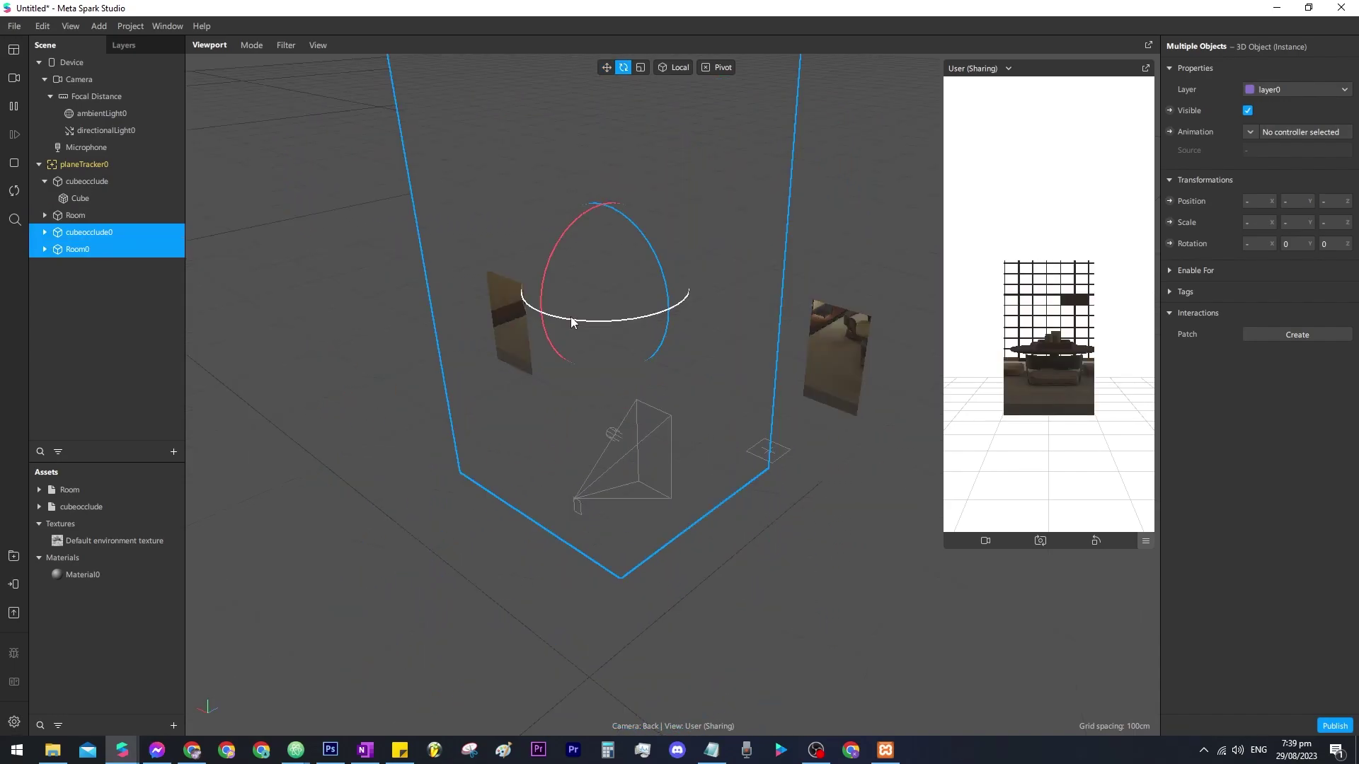
left_click_drag(572, 322, 365, 293)
Step: Add a null object under planeTracker0 and make cubeocclude0 and Room0 its children
left_click(85, 164)
right_click(85, 164)
mouse_move(131, 179)
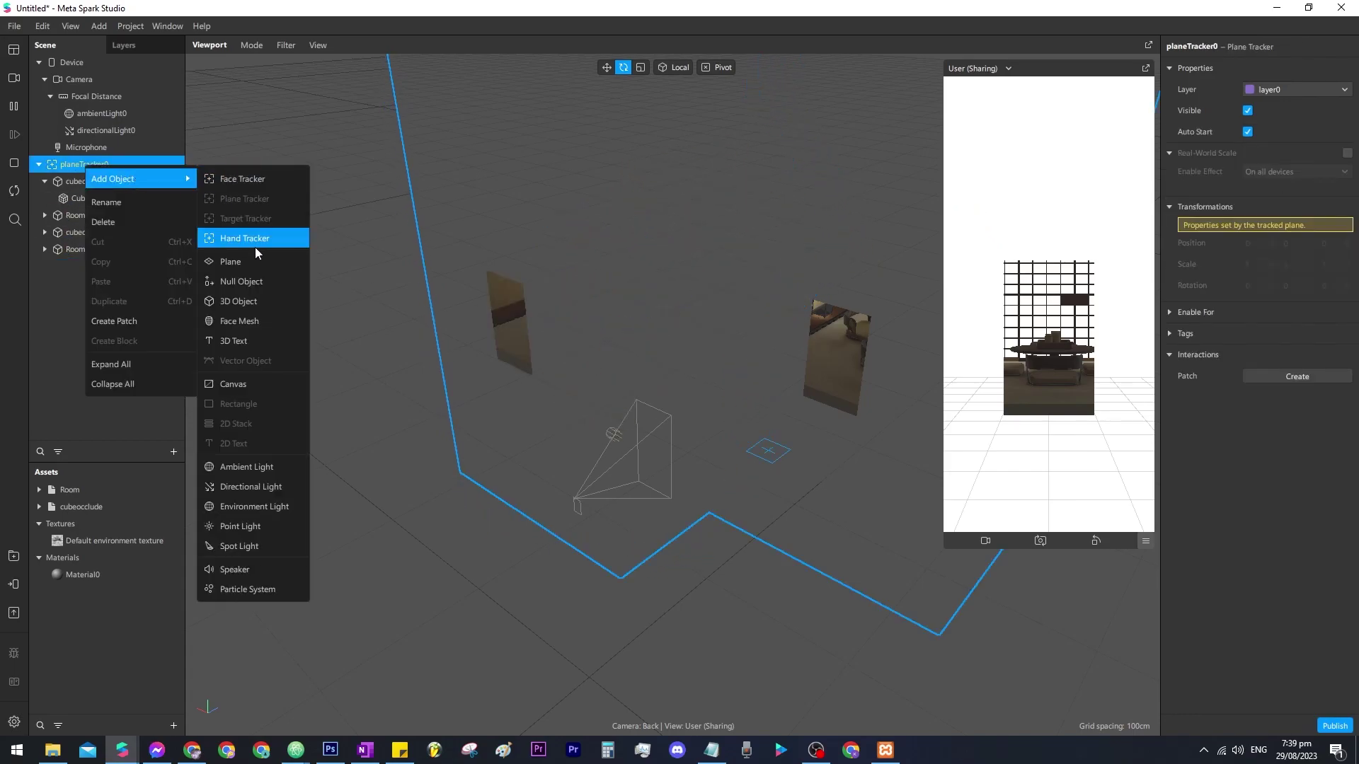
left_click(347, 274)
left_click(90, 234)
left_click(90, 248, "ctrl")
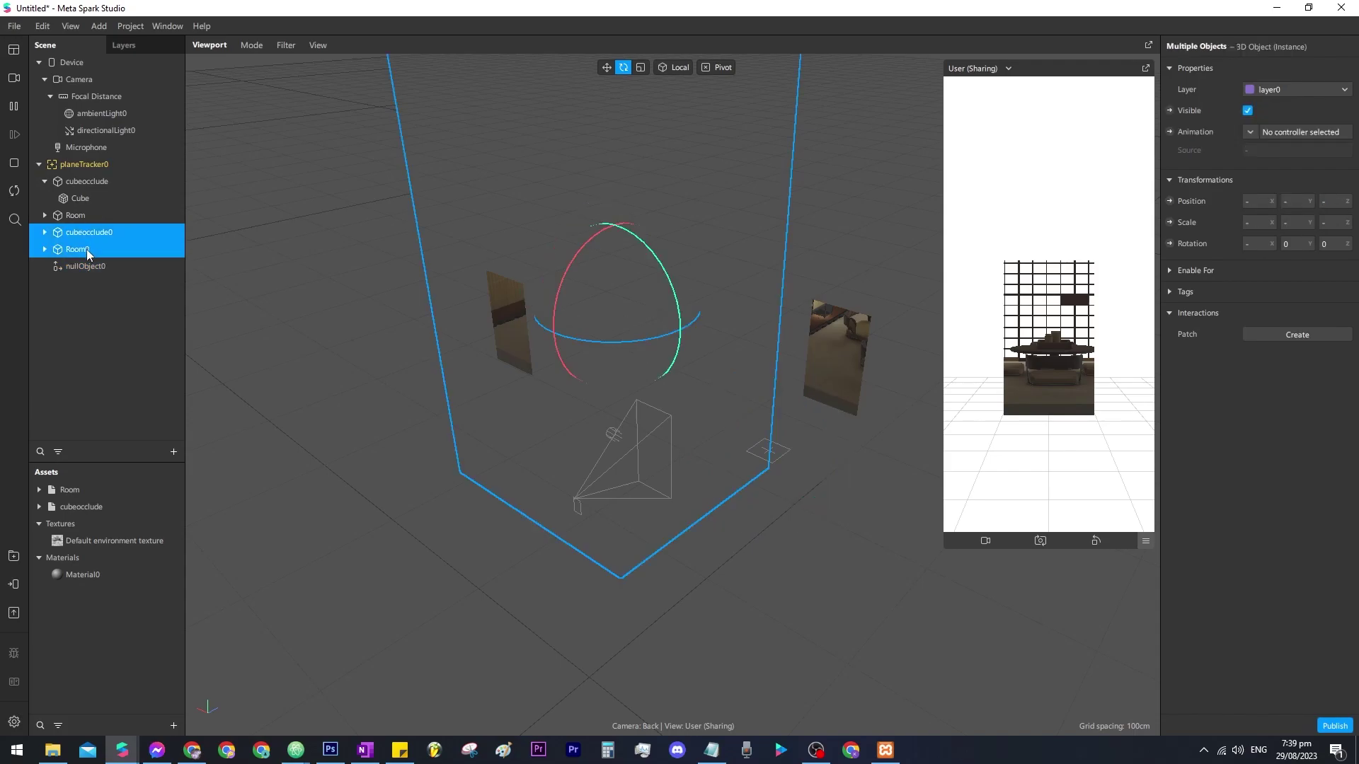
left_click_drag(86, 249, 91, 265)
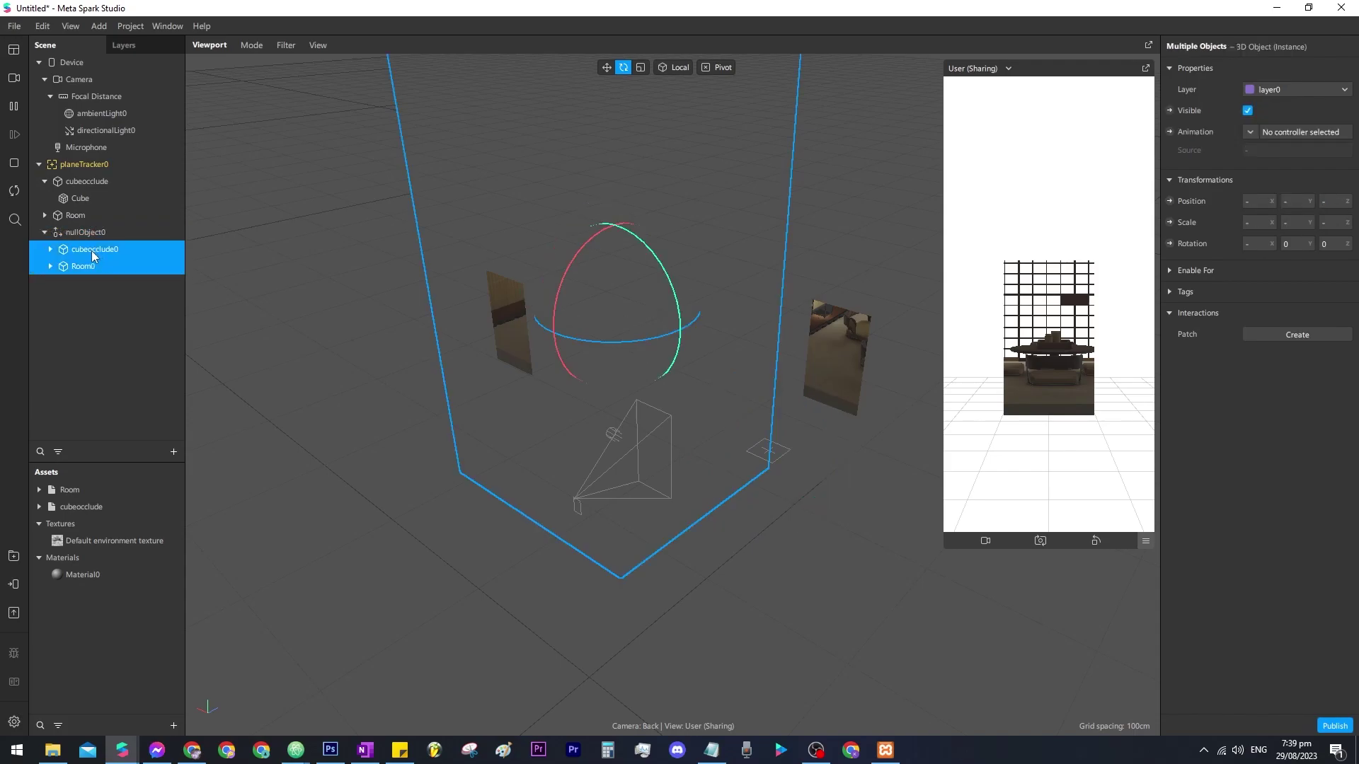
Step: Rotate nullObject0 about 59.5° in Y and move it to about -0.87 in X and -1.63 in Z
left_click_drag(753, 499, 782, 498)
key("w")
left_click_drag(854, 473, 844, 345)
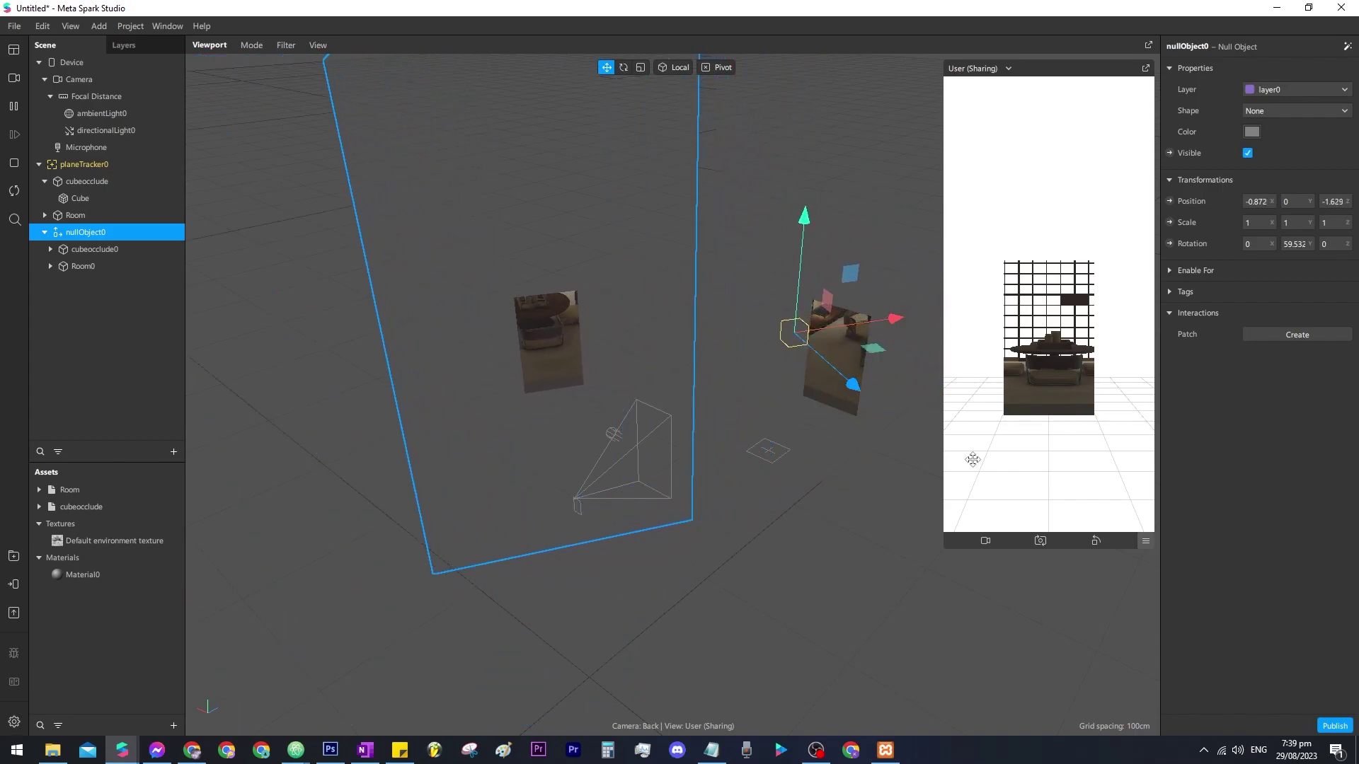
Step: Examine both portal openings and the extent of their occluder cubes from several angles in the viewport
left_click(770, 521)
left_click_drag(713, 610, 648, 576)
right_click_drag(649, 579, 438, 386)
scroll(571, 445, "up", 5)
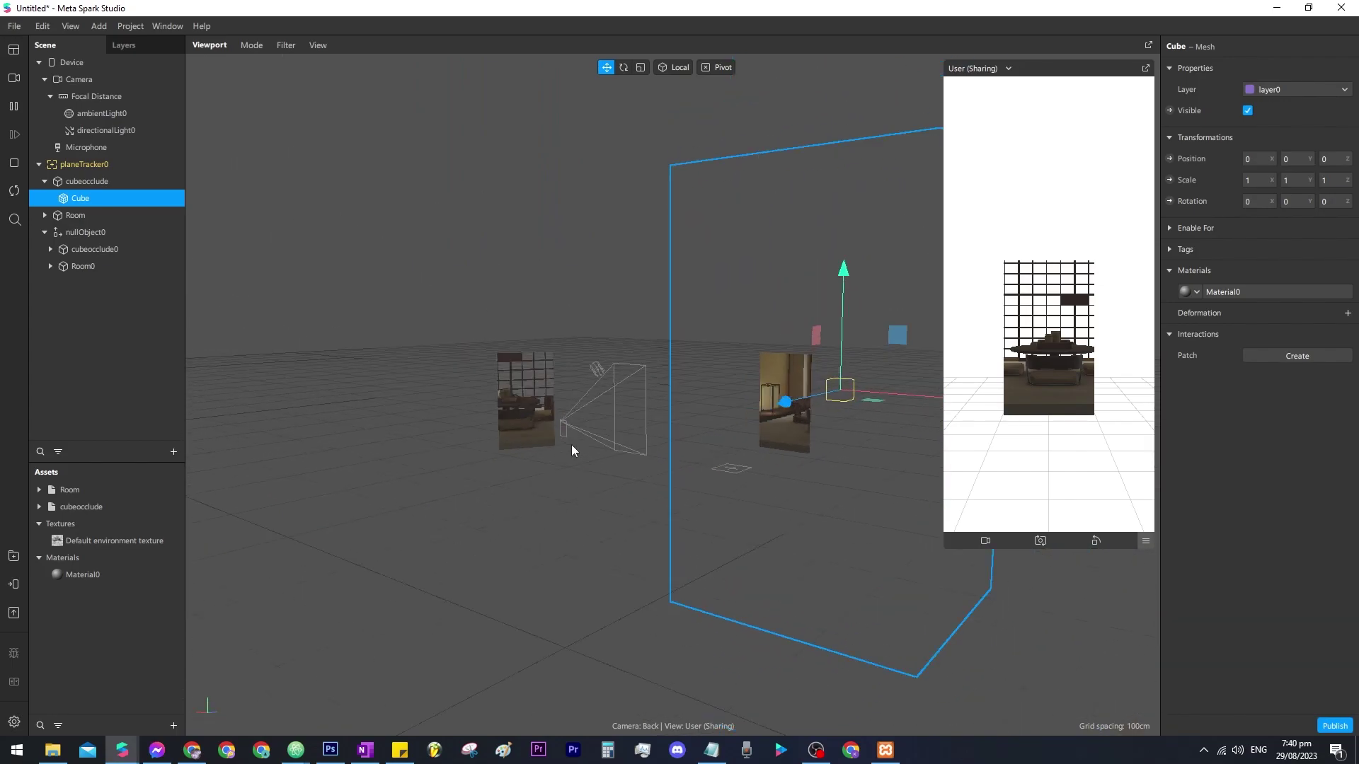
left_click(98, 233)
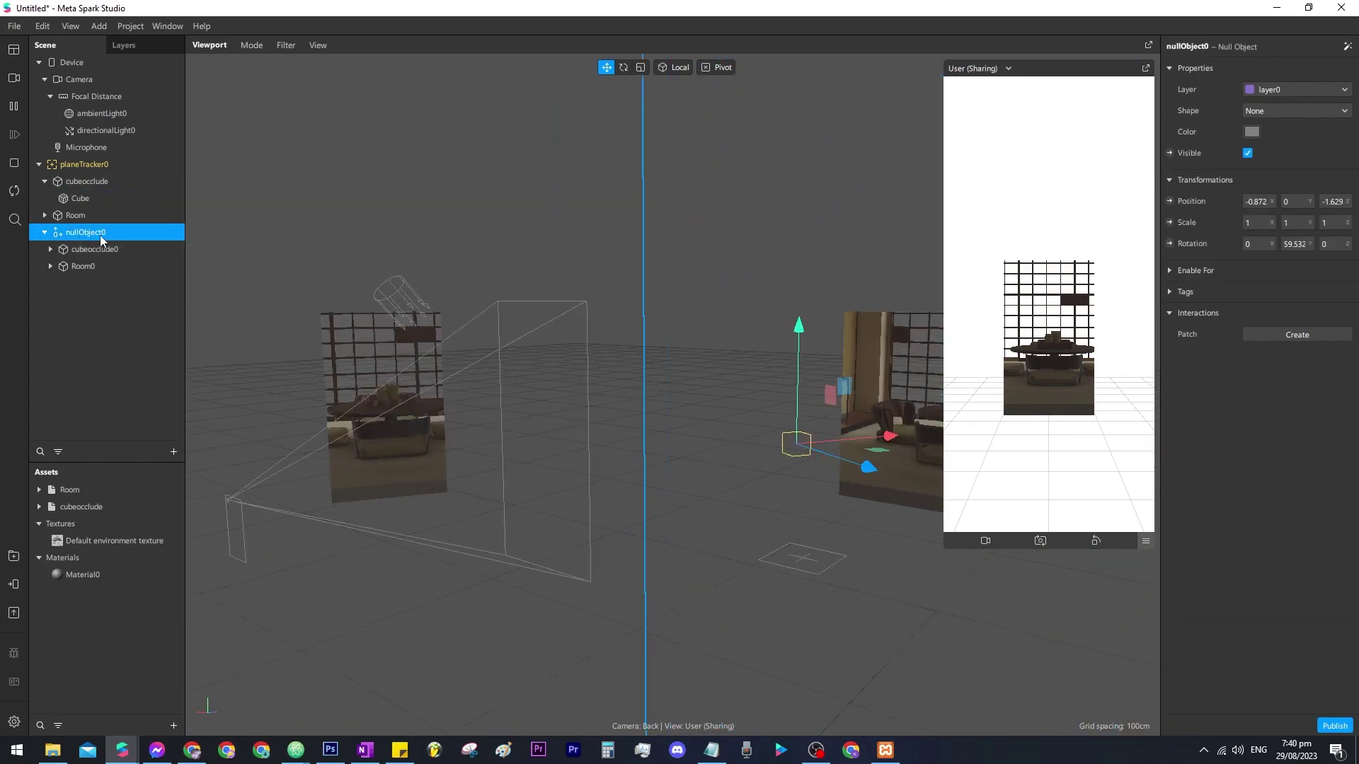
scroll(485, 441, "down", 5)
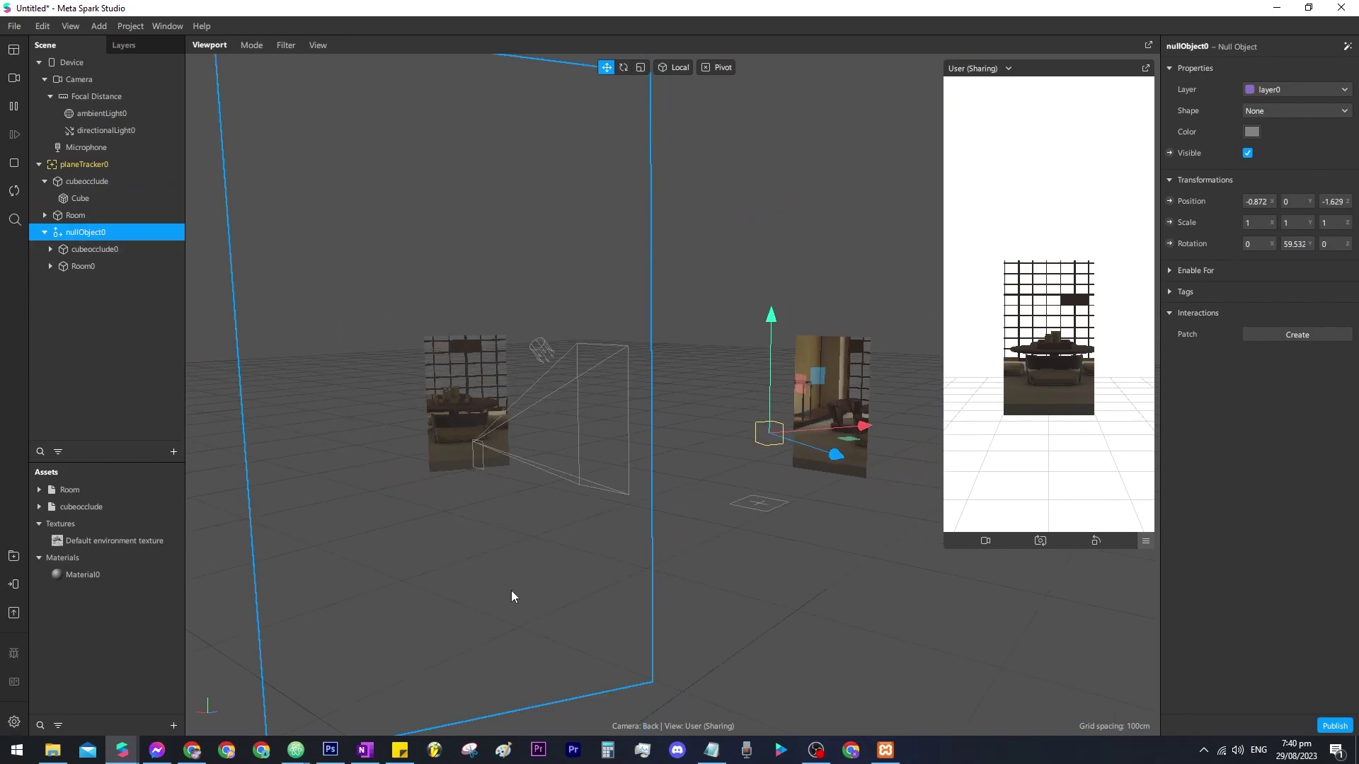
left_click_drag(511, 590, 673, 588)
right_click_drag(715, 643, 920, 405)
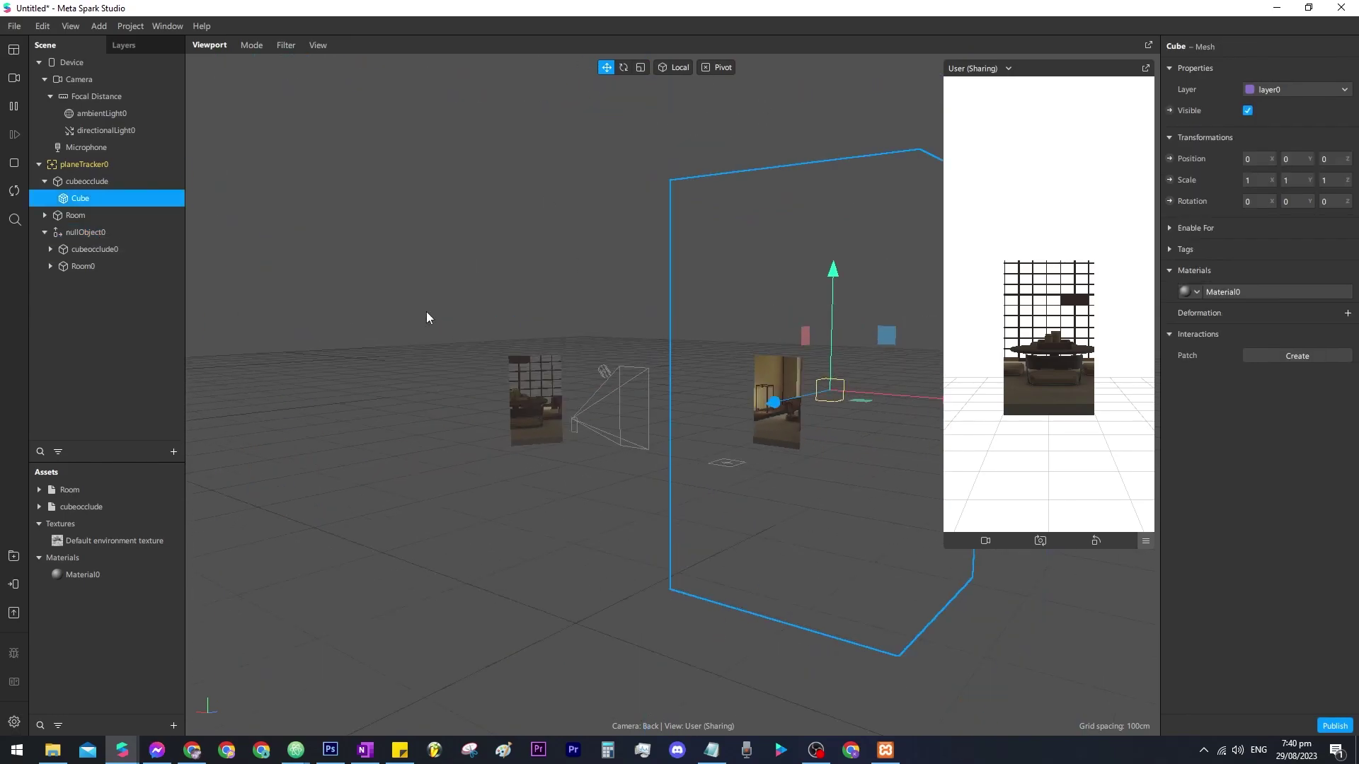
left_click(249, 397)
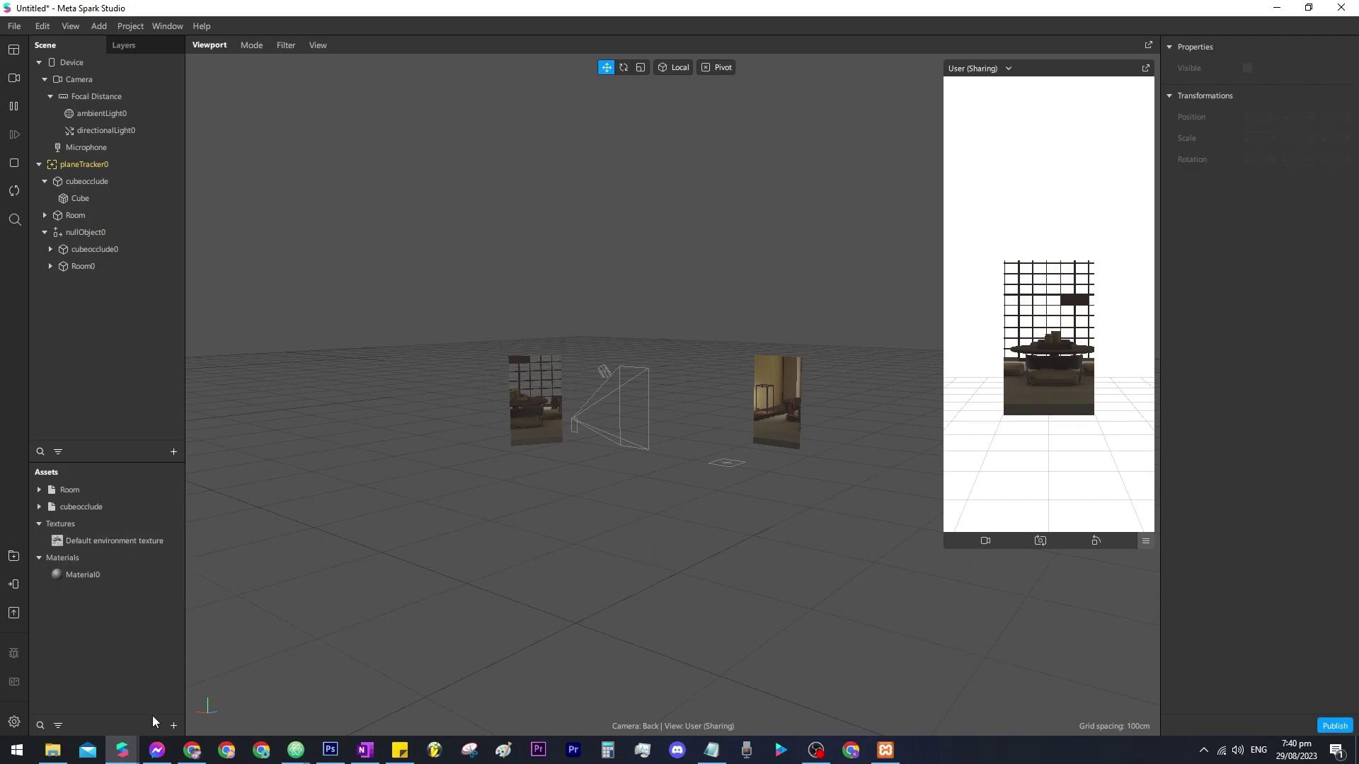
Step: Switch to the AR Library and search it for "skydome"
mouse_move(122, 750)
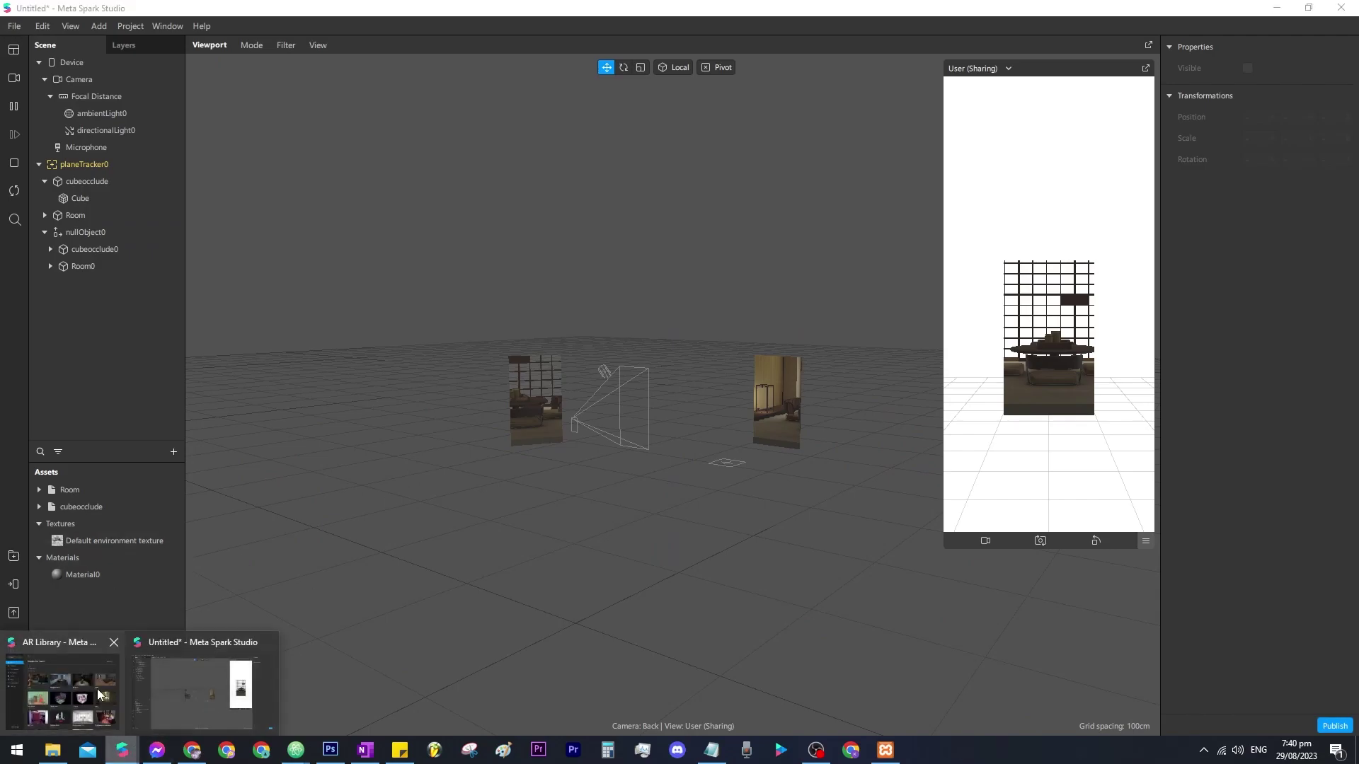
left_click(96, 689)
double_click(343, 136)
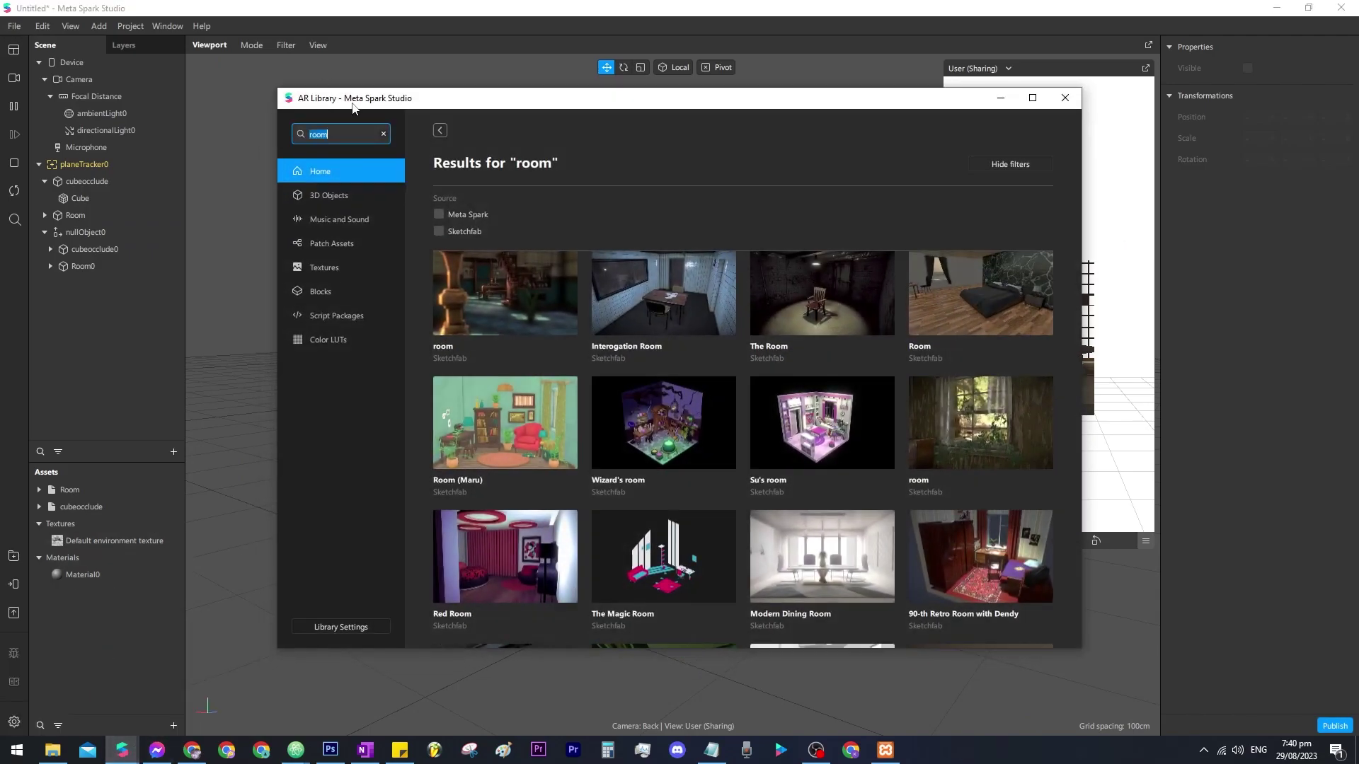
type("skydome")
key("Return")
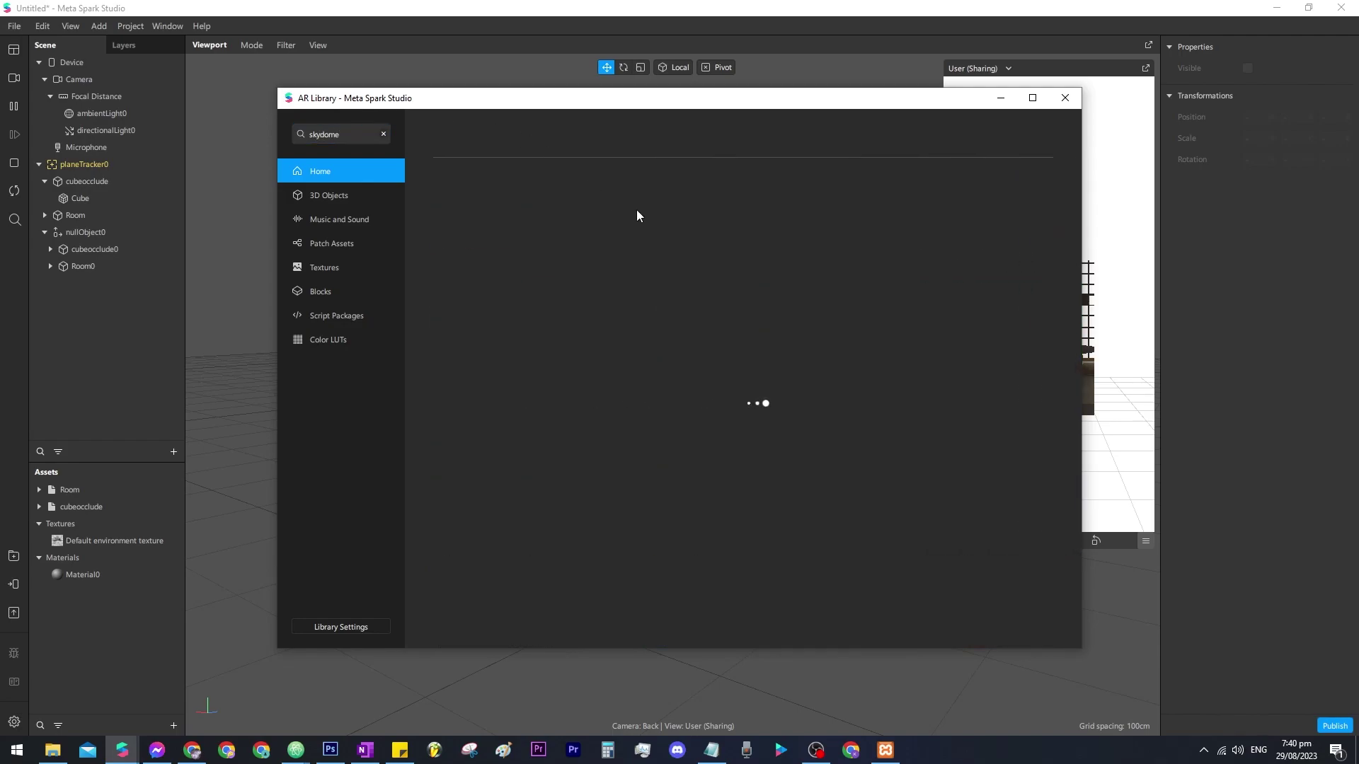
Step: Import a Space nebula HDRI panorama 360 skydome from the search results and put the library window away
left_click(1004, 180)
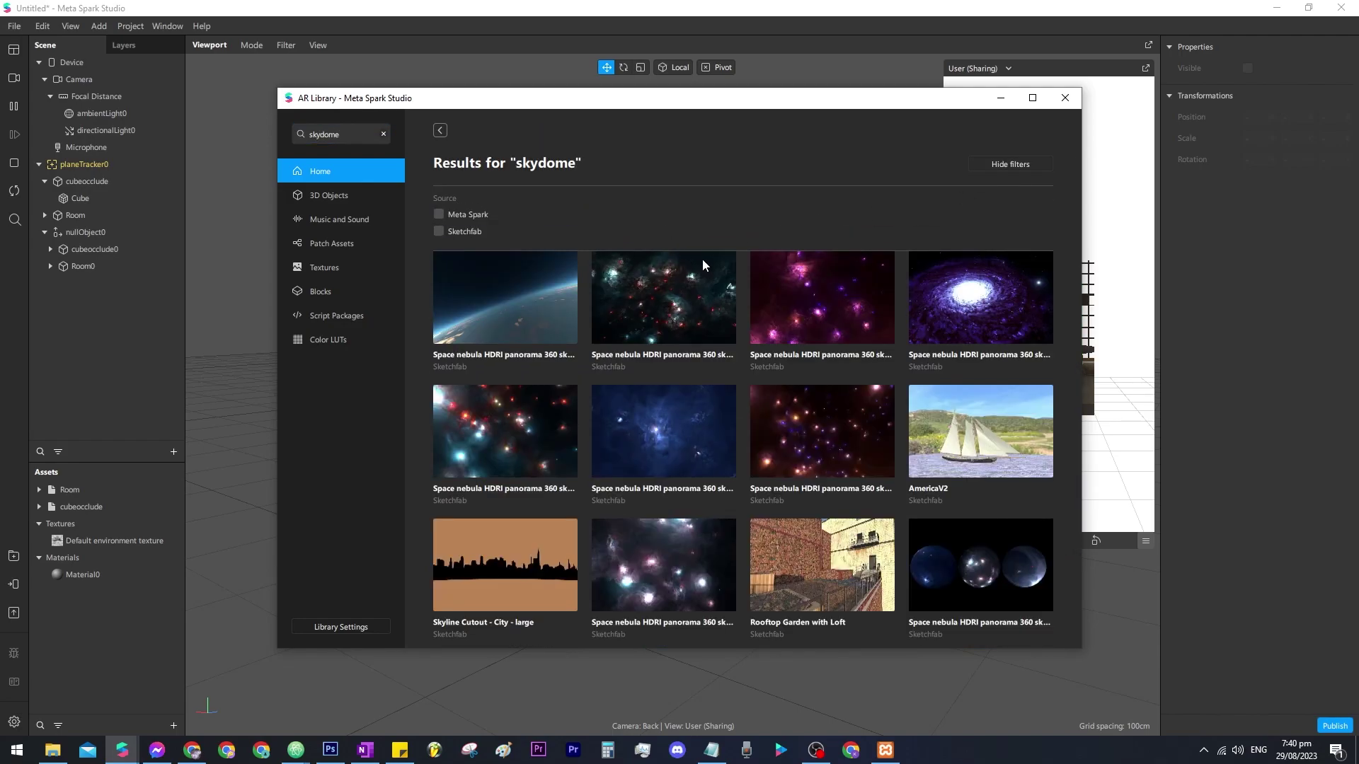
left_click(771, 498)
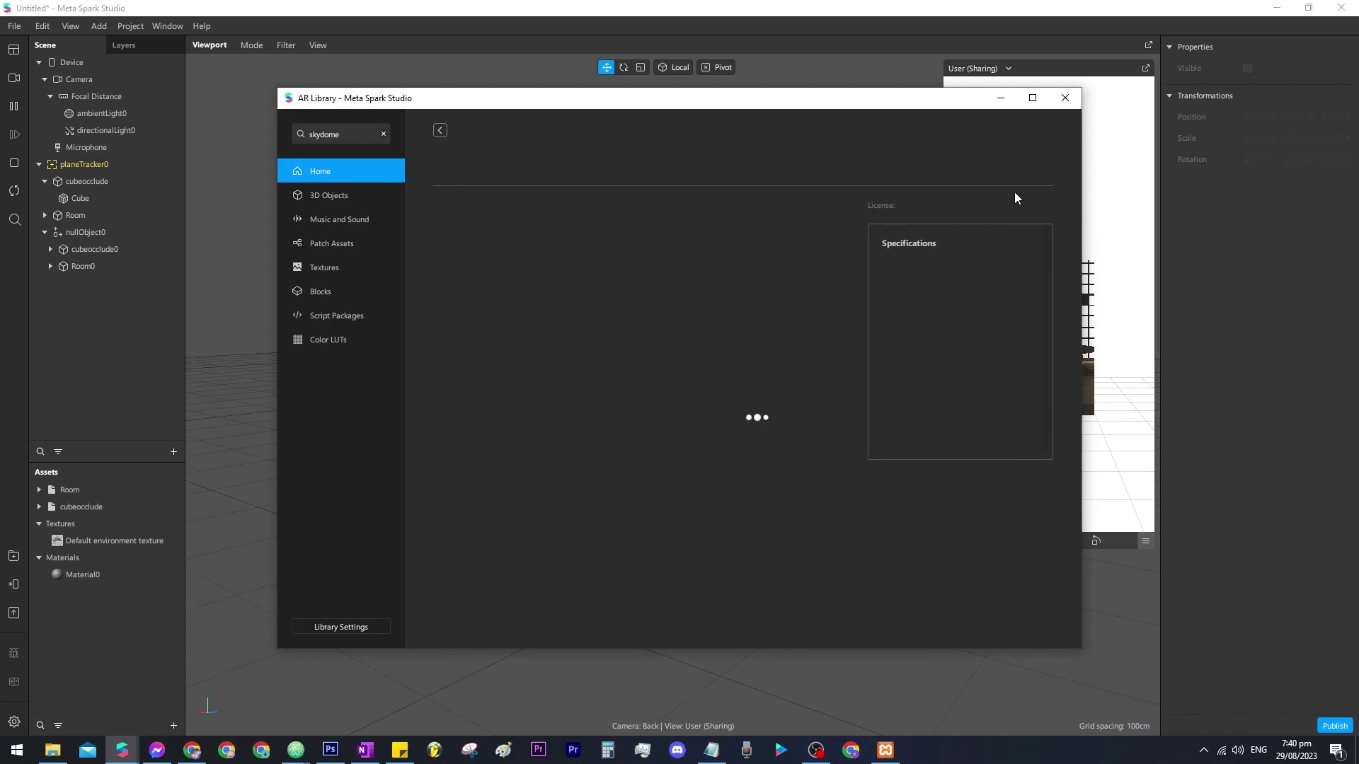
left_click(998, 99)
Step: Place the Space nebula skydome asset in the scene as the first child of planeTracker0
left_click(73, 524)
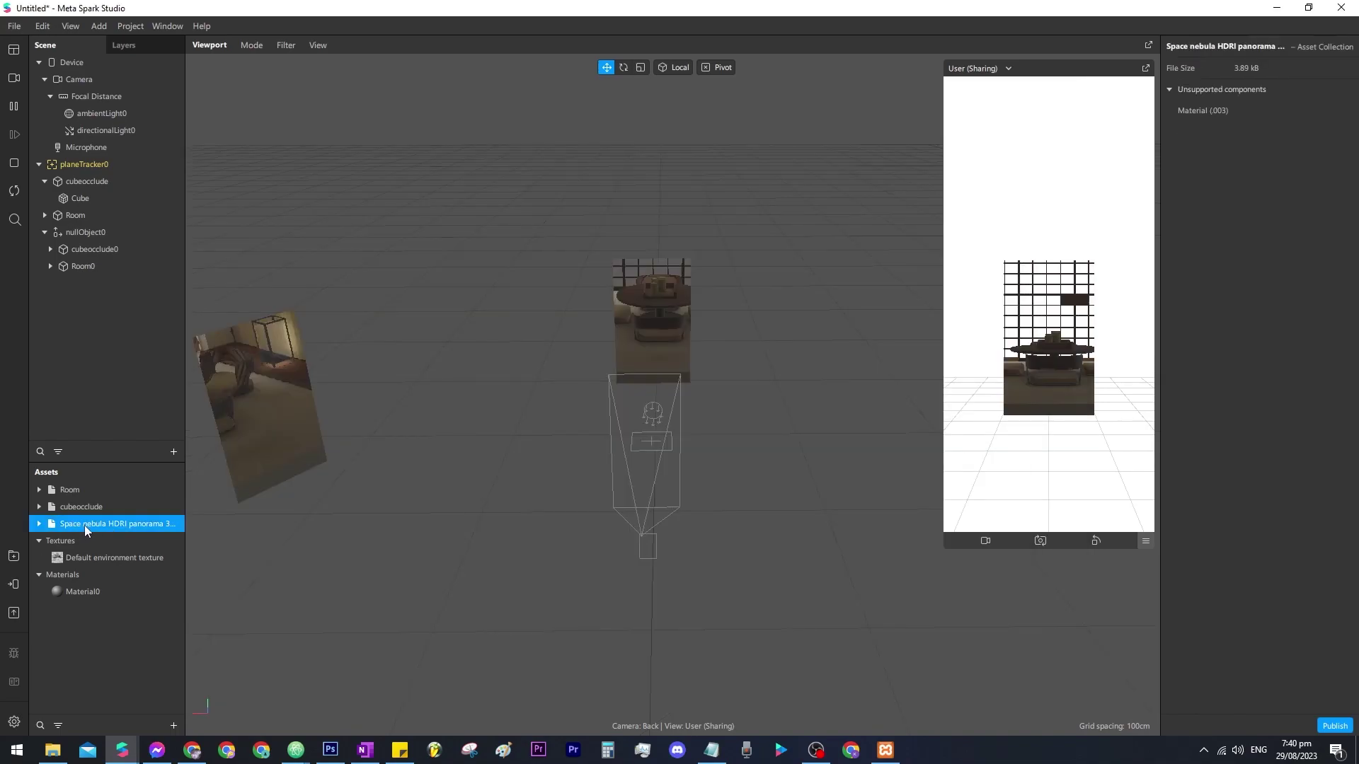
left_click_drag(84, 525, 95, 245)
left_click_drag(111, 169, 111, 173)
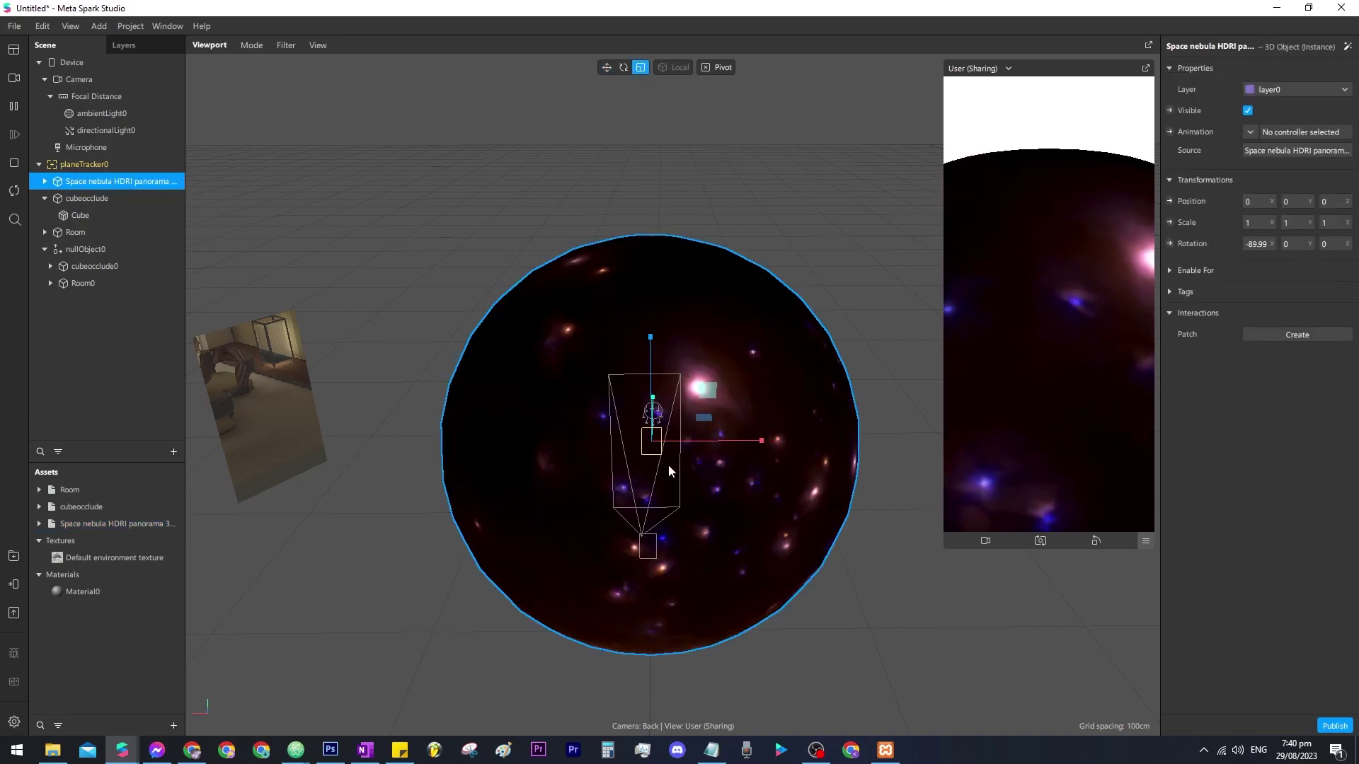
Step: Scale the nebula skydome uniformly to about 6.29 so it surrounds the camera and both portals
left_click_drag(708, 390, 1140, 361)
left_click_drag(1006, 357, 1055, 349)
scroll(710, 573, "down", 3)
right_click_drag(709, 571, 692, 487)
scroll(712, 452, "up", 3)
scroll(692, 487, "down", 2)
right_click_drag(588, 301, 593, 323)
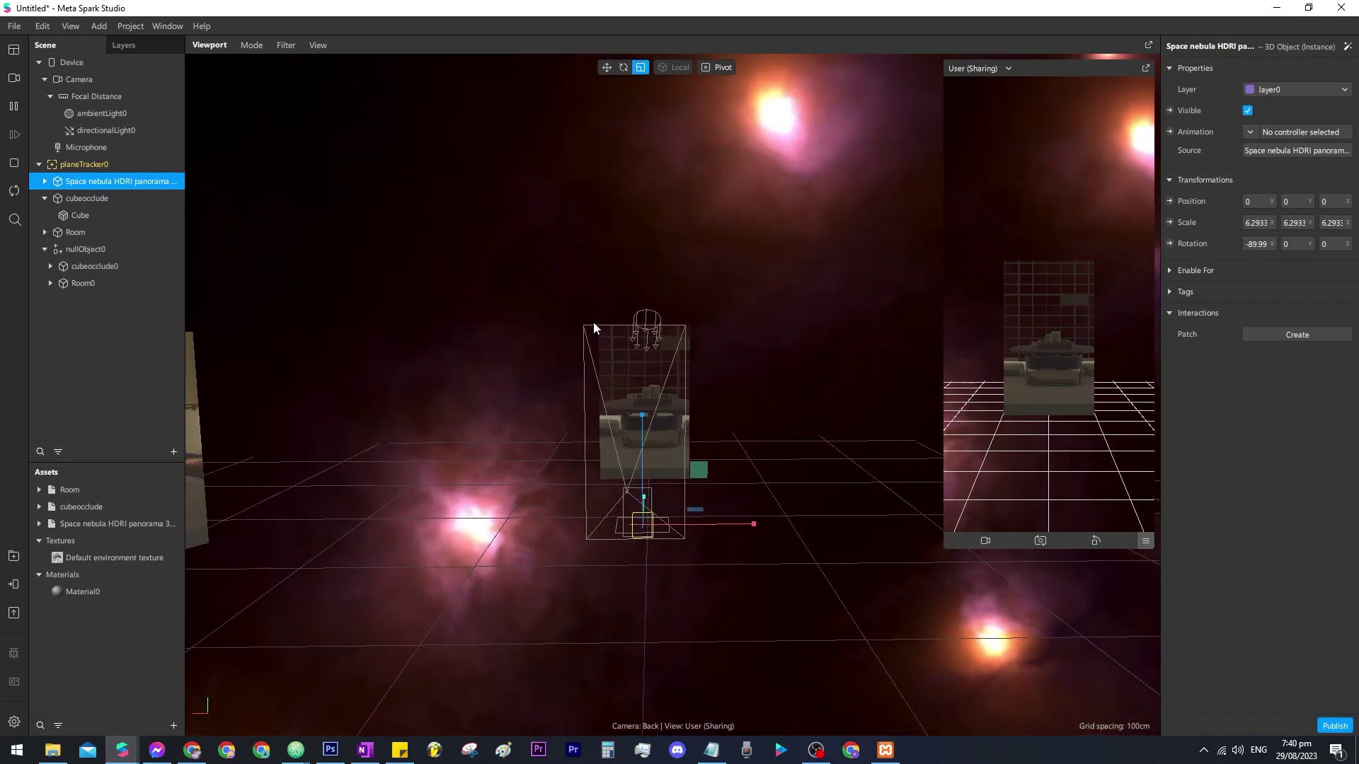
Step: Rotate the nebula skydome to about 31.4°, 58.7° and 128.4° in X, Y and Z
mouse_move(606, 372)
right_mouse_down()
mouse_move(606, 349)
mouse_move(400, 279)
mouse_move(254, 298)
mouse_move(570, 305)
mouse_move(781, 382)
mouse_move(992, 385)
mouse_move(720, 394)
mouse_move(473, 279)
mouse_move(580, 227)
mouse_move(907, 316)
mouse_move(1046, 520)
mouse_move(940, 550)
mouse_move(893, 498)
mouse_move(640, 342)
mouse_move(628, 376)
right_mouse_up()
left_click(623, 68)
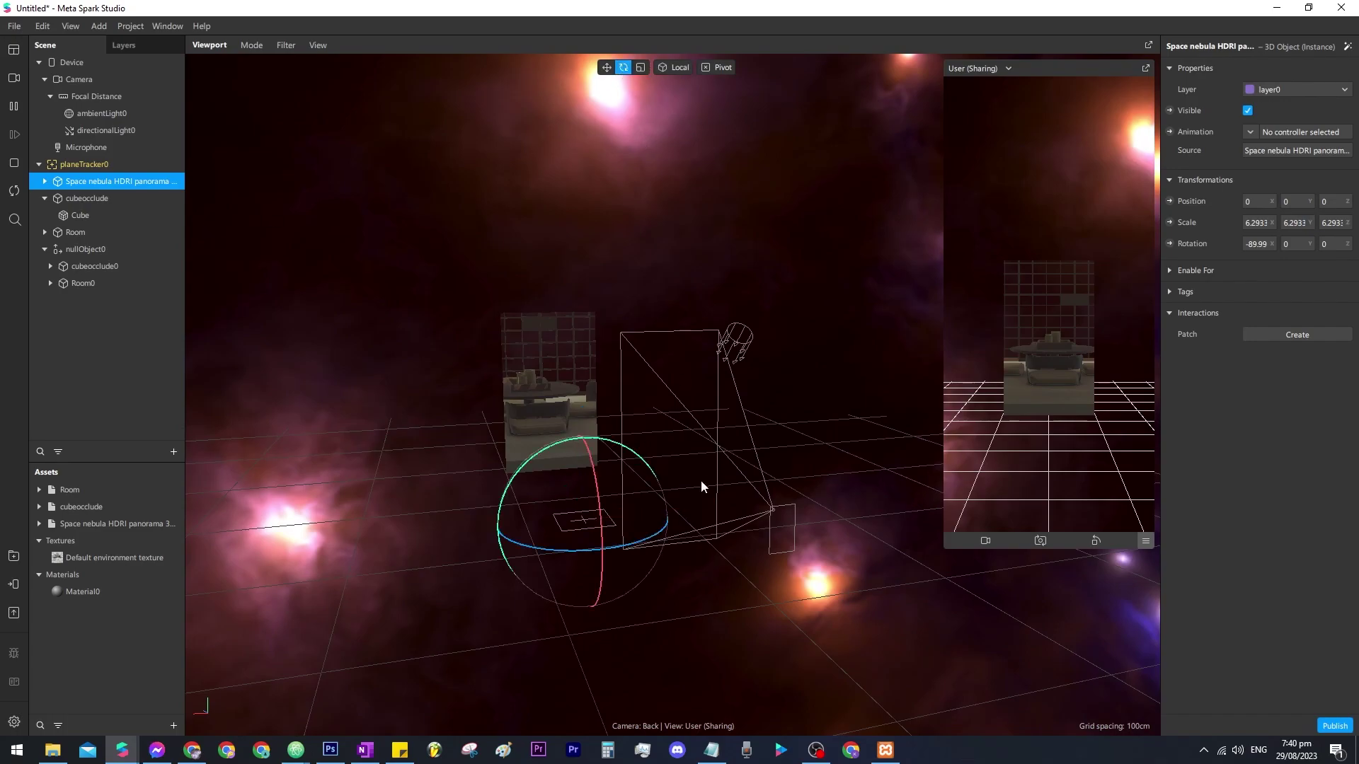
left_click_drag(548, 553, 592, 522)
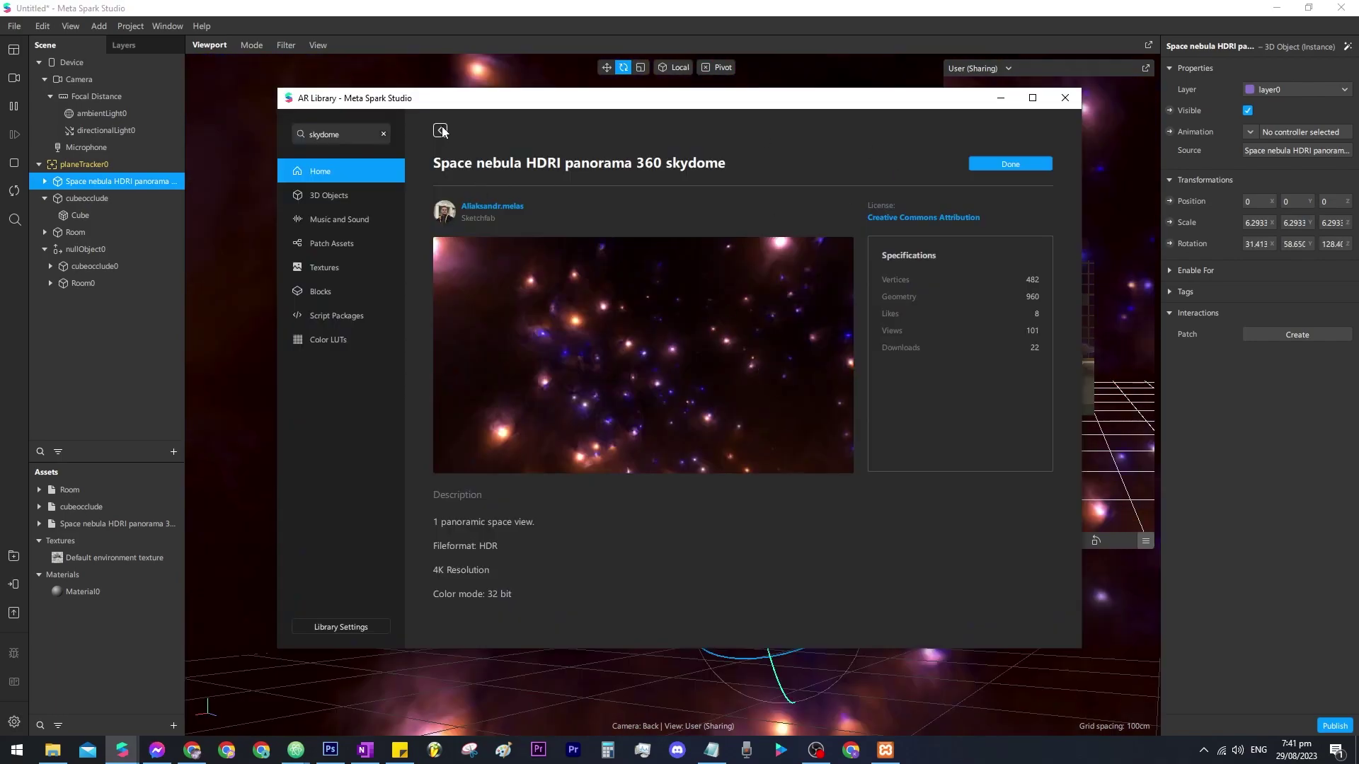
Step: Find the FREE - SkyBox Anime Sky asset among the library's skydome results and open it
left_click(440, 130)
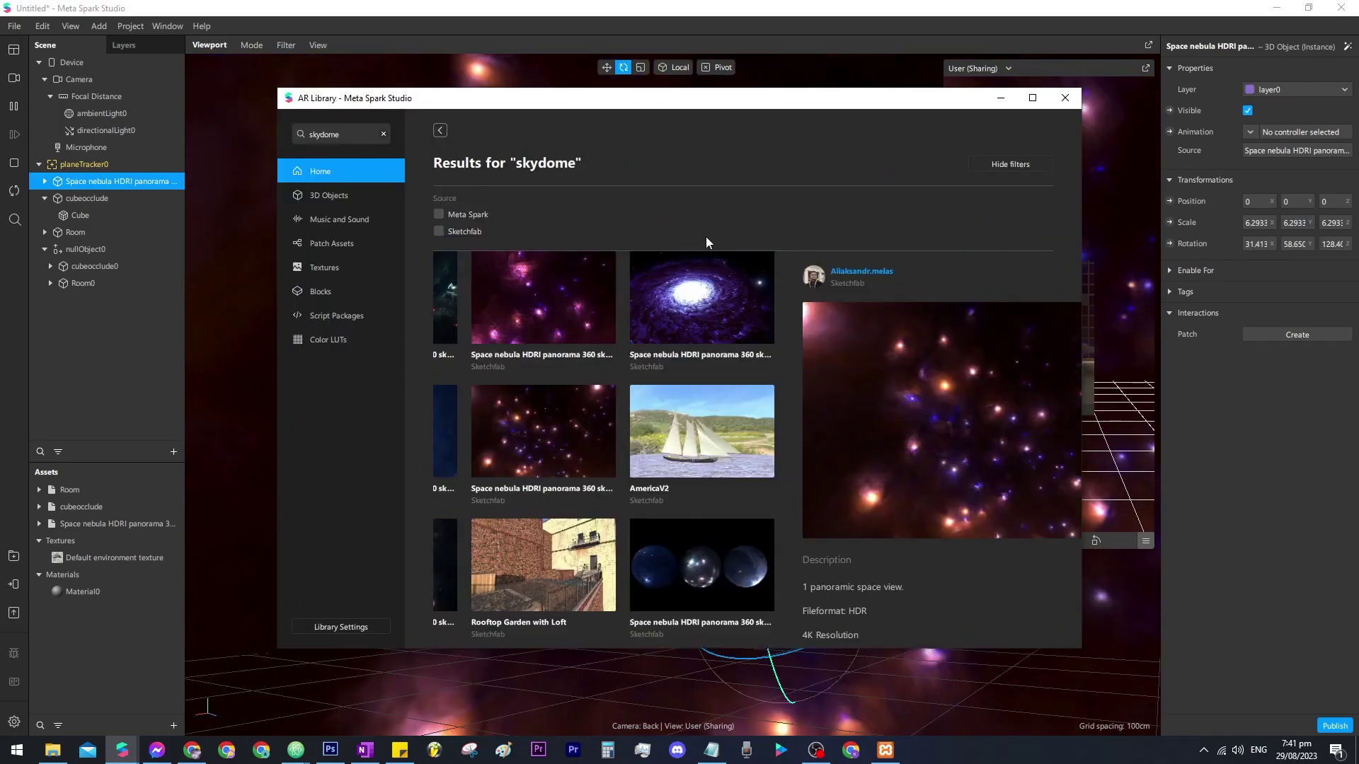
scroll(746, 338, "down", 5)
scroll(716, 432, "down", 1)
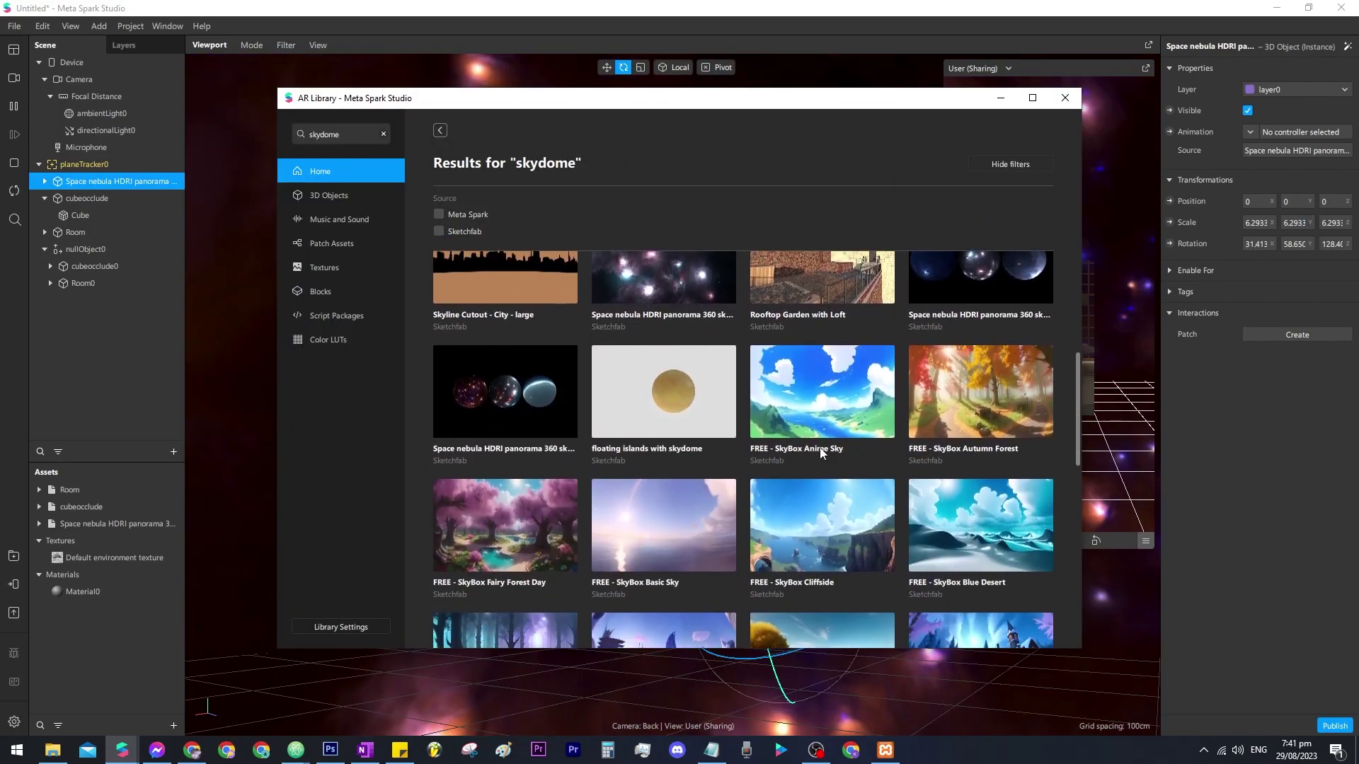
left_click(783, 391)
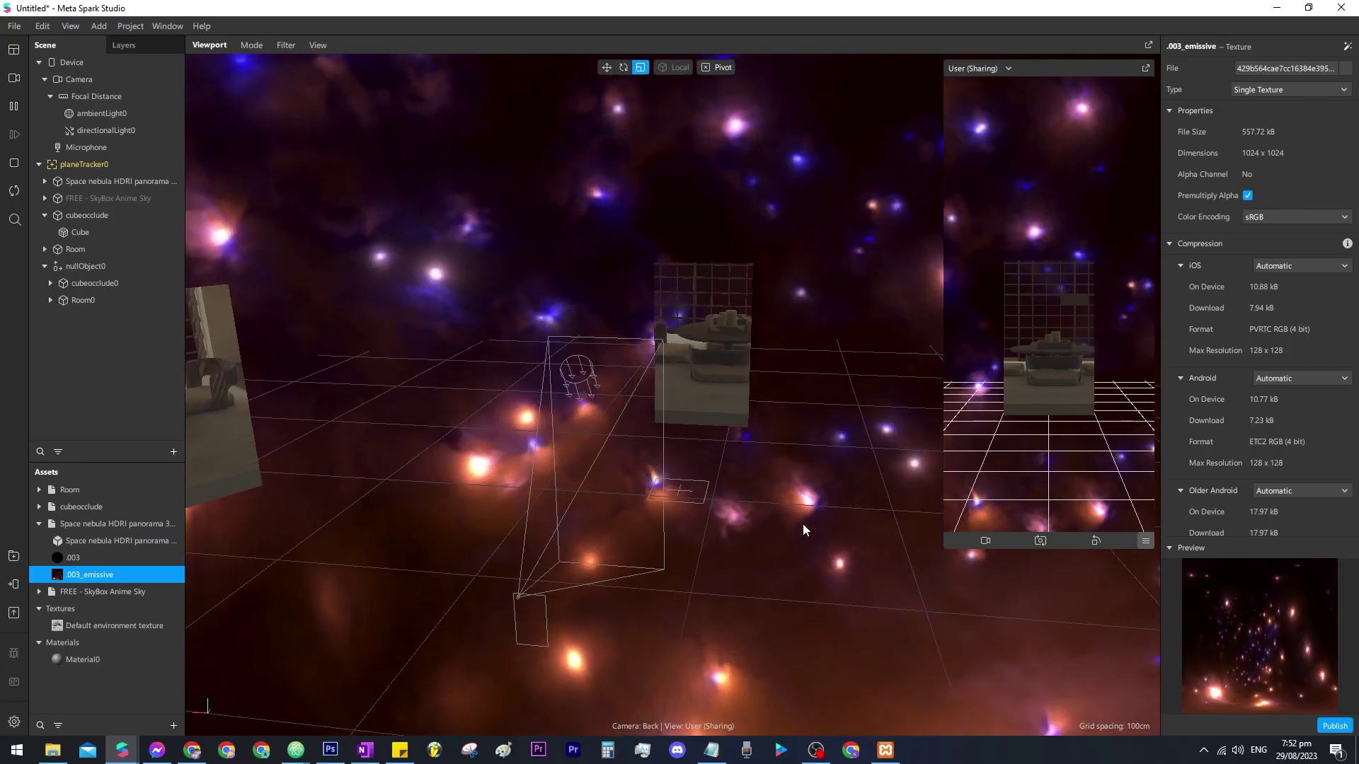
right_click_drag(804, 531, 704, 513)
right_click_drag(658, 415, 725, 462)
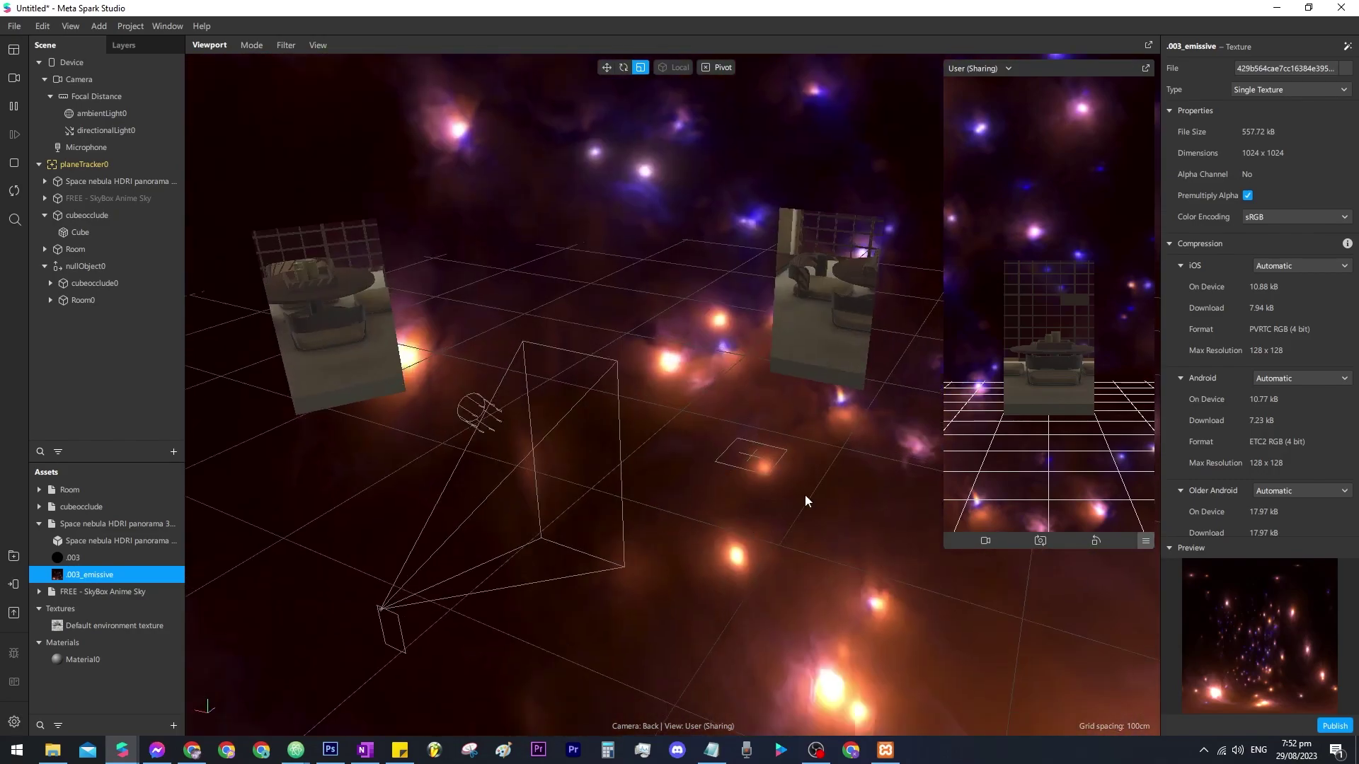
right_click_drag(805, 501, 760, 483)
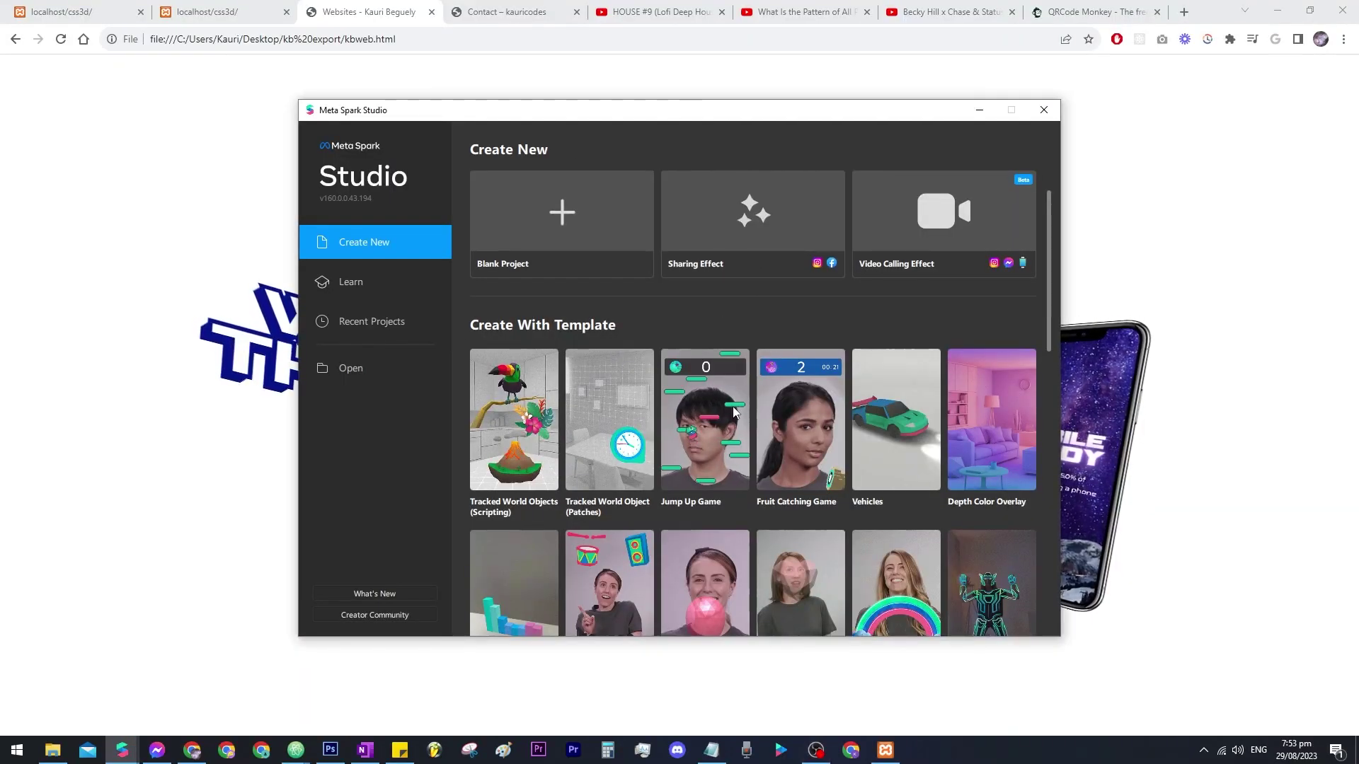
Step: Create a new project from the World Object template
scroll(753, 338, "down", 3)
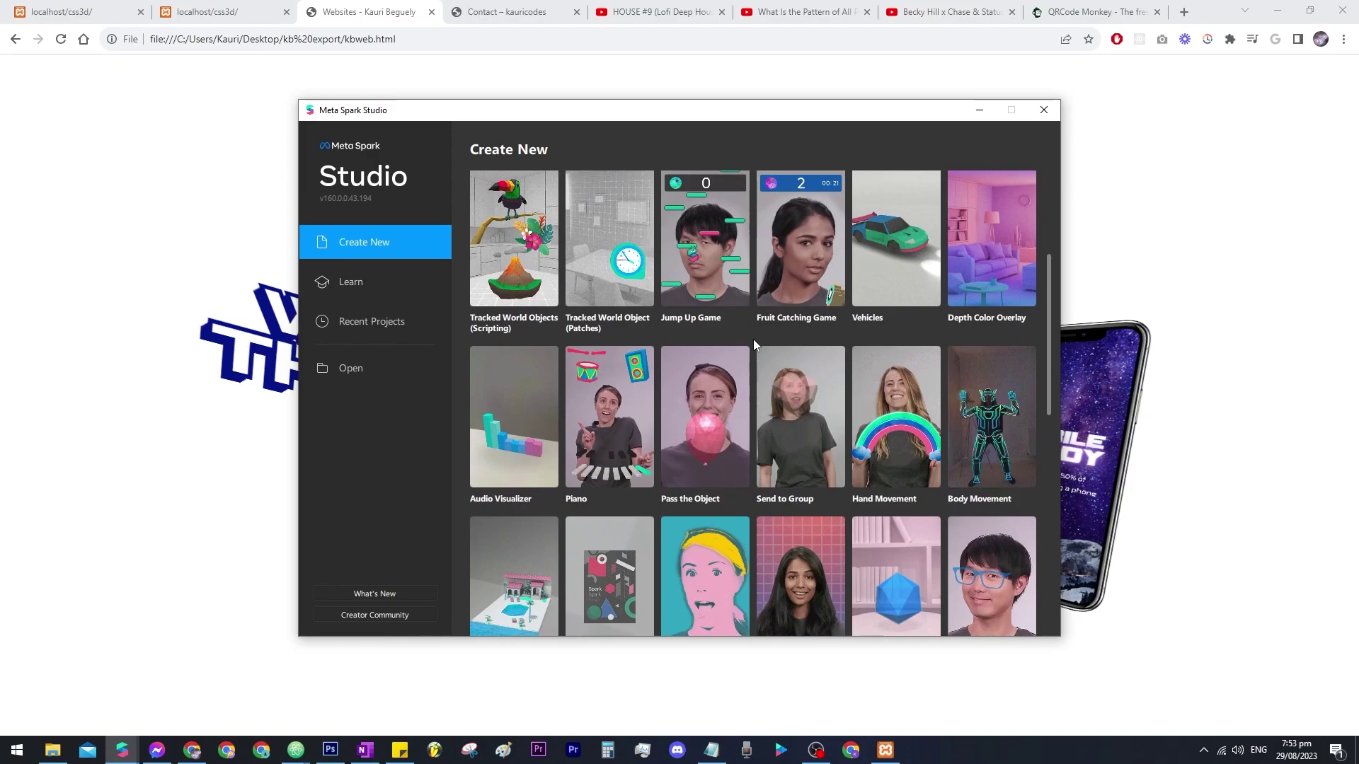
scroll(753, 338, "down", 3)
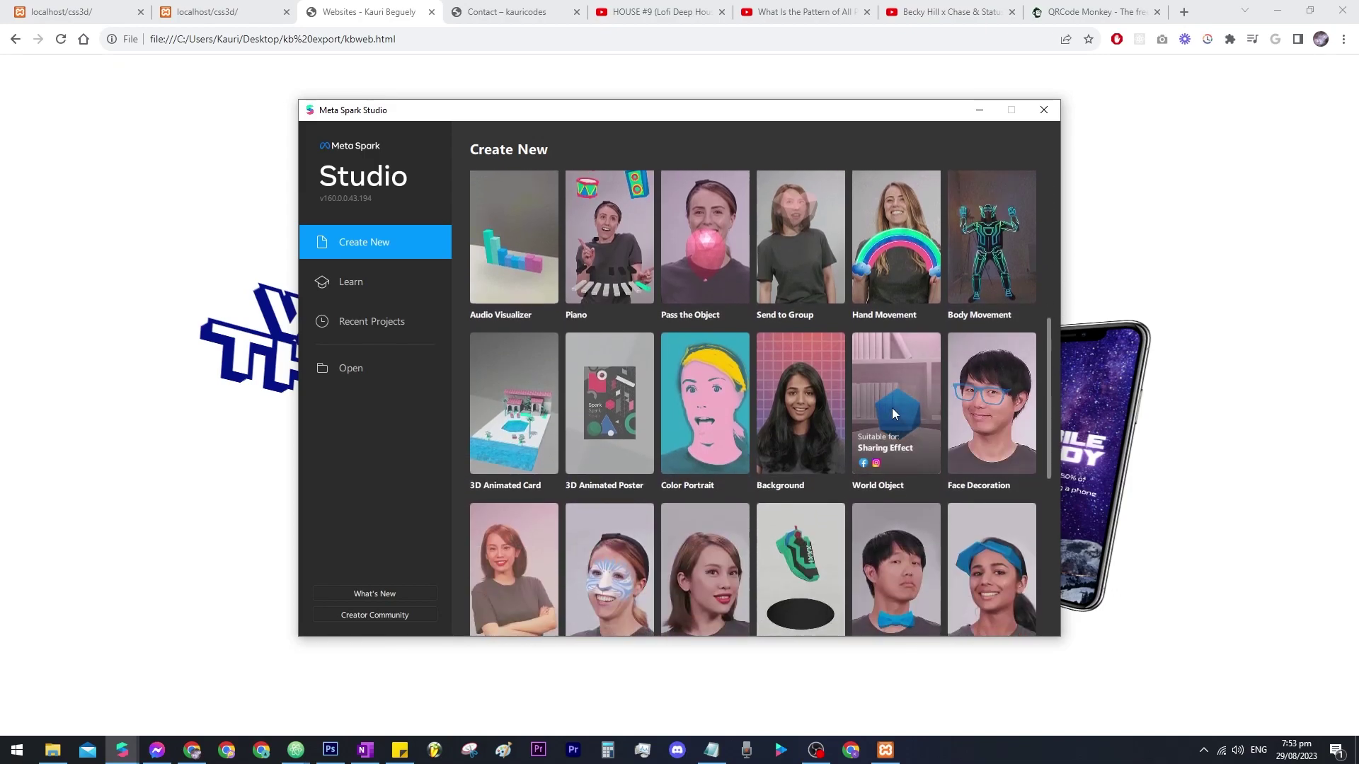
left_click(889, 396)
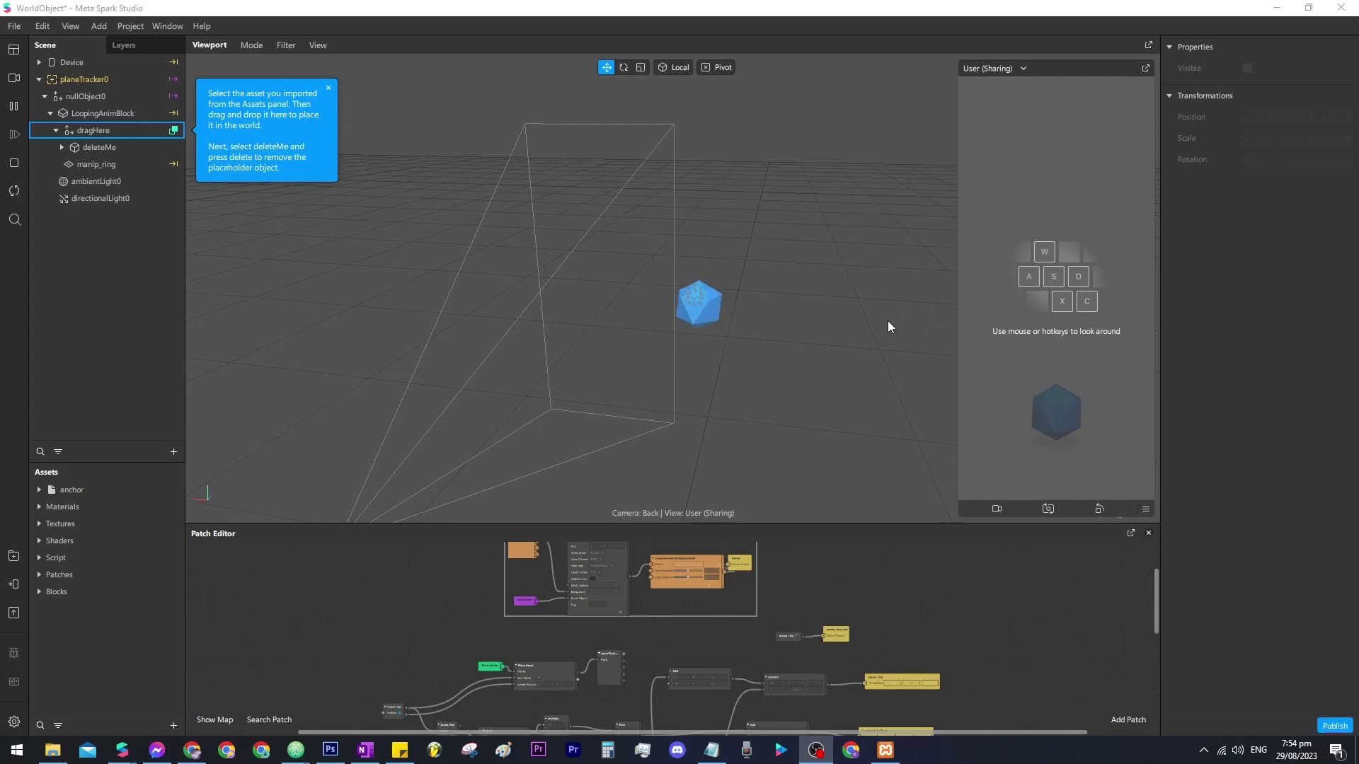
Step: Examine the template's scene and its patch graph, including the Screen Tap, Screen Pan and Plane Select patches
right_click_drag(821, 332, 742, 330)
scroll(736, 645, "down", 3)
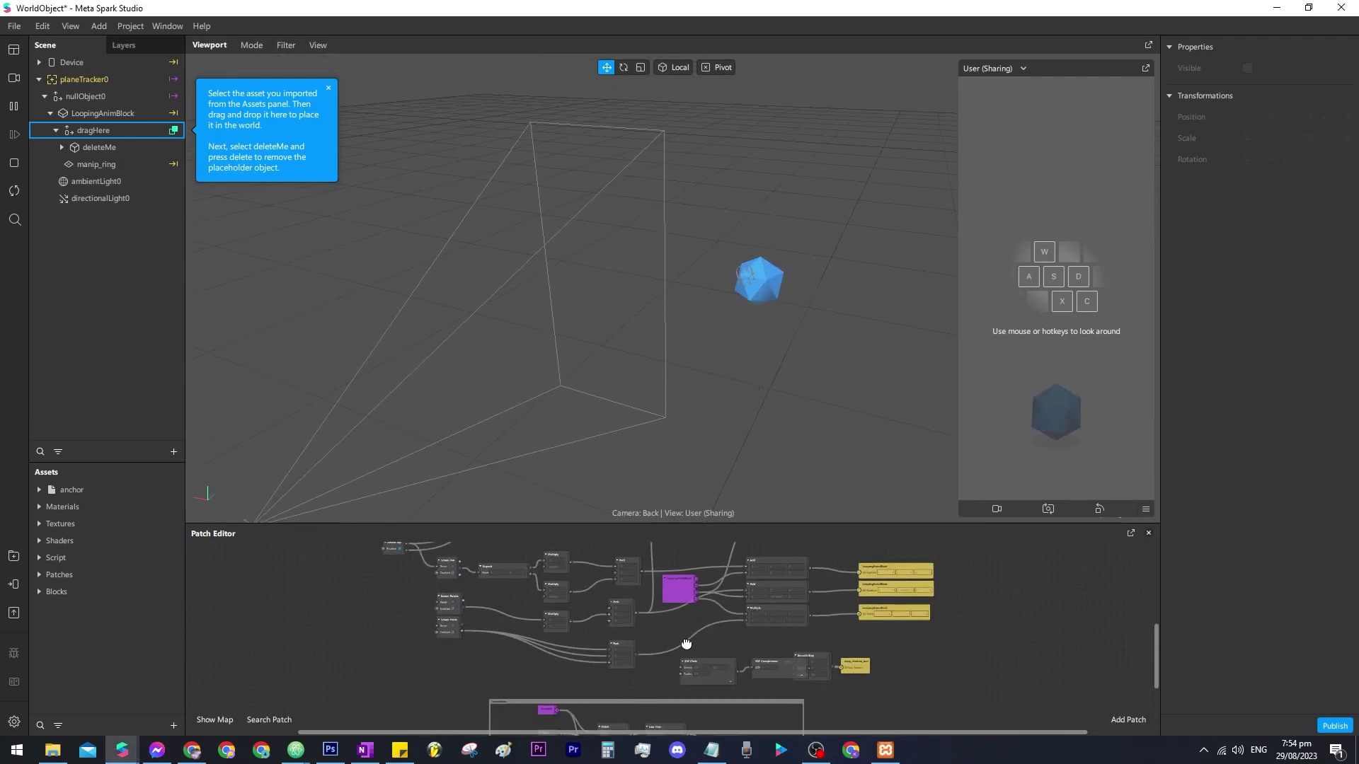
scroll(685, 643, "down", 3)
scroll(695, 647, "up", 5)
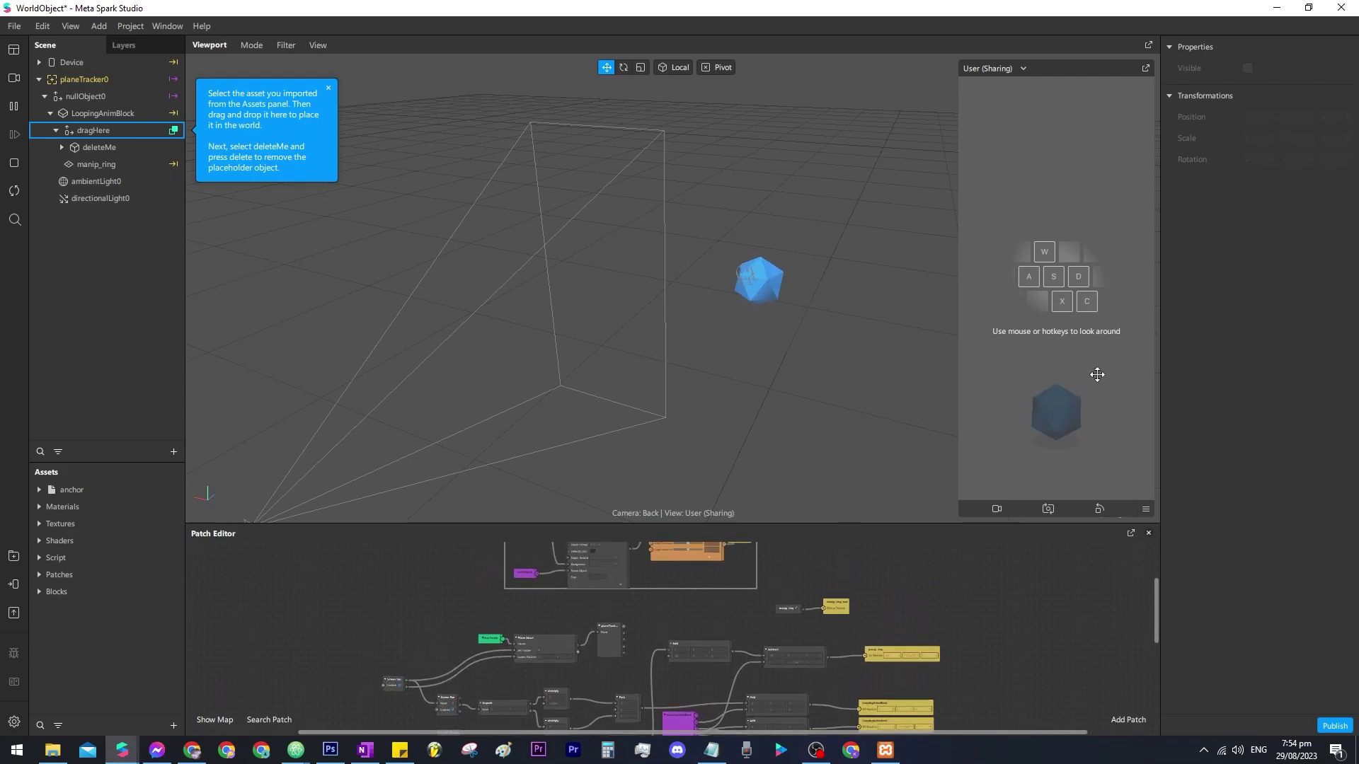
scroll(583, 668, "up", 6)
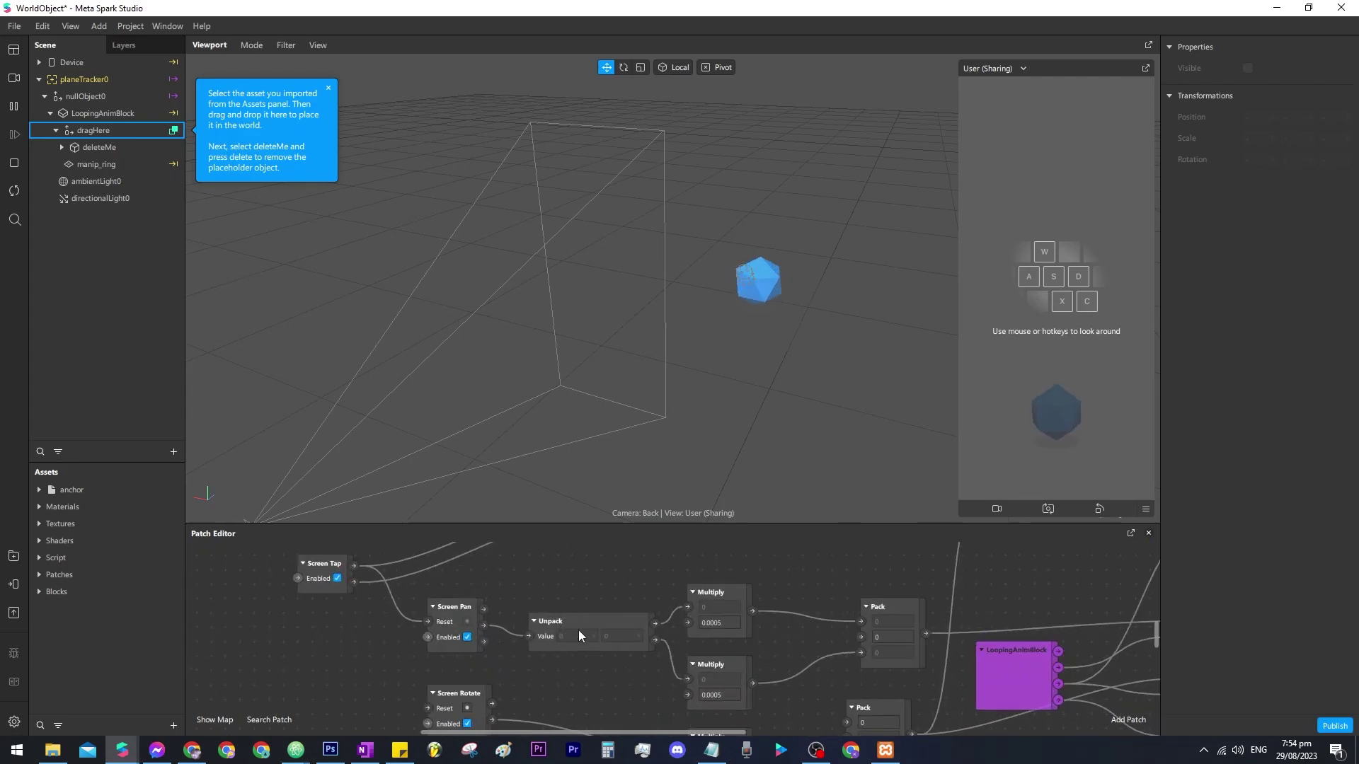
middle_click_drag(513, 668, 455, 730)
scroll(539, 637, "down", 2)
middle_click_drag(702, 624, 676, 686)
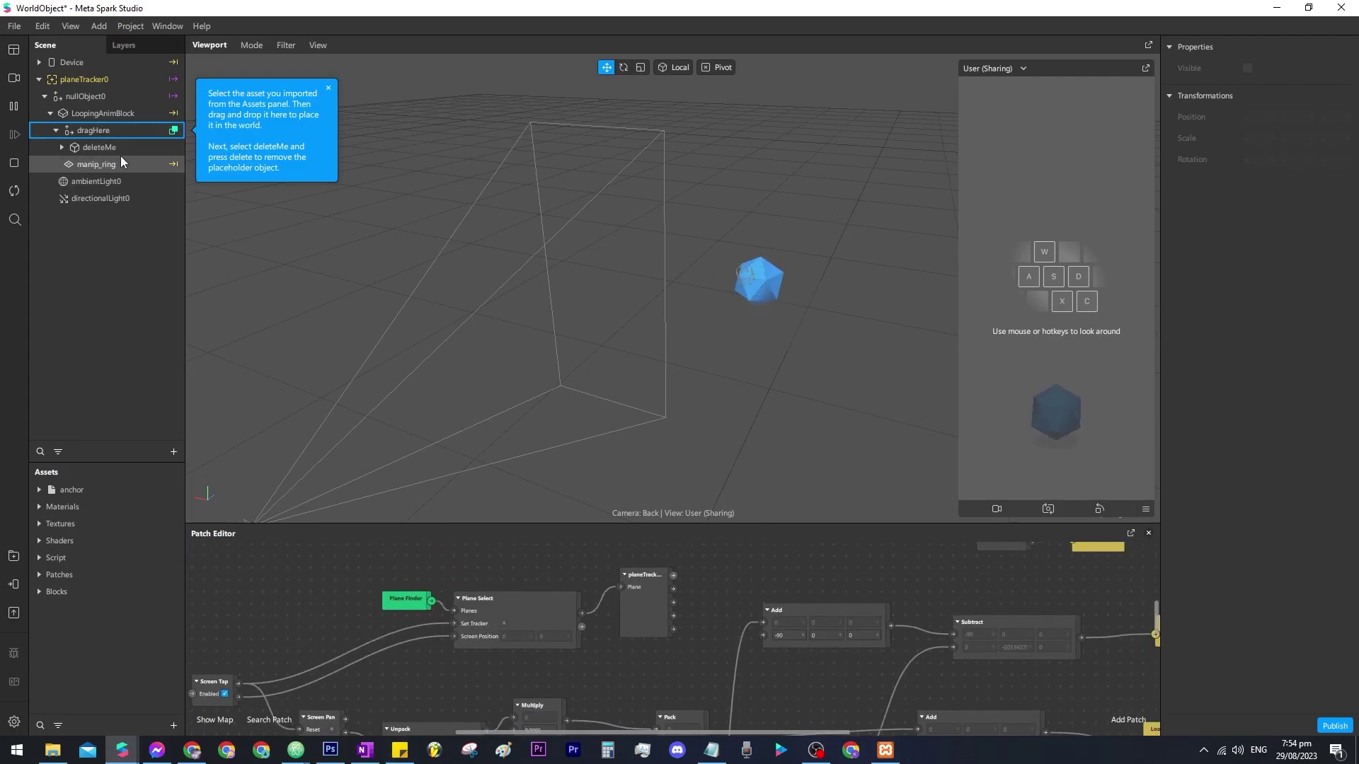
Step: Delete the deleteMe placeholder object from the dragHere group in the scene
left_click(90, 150)
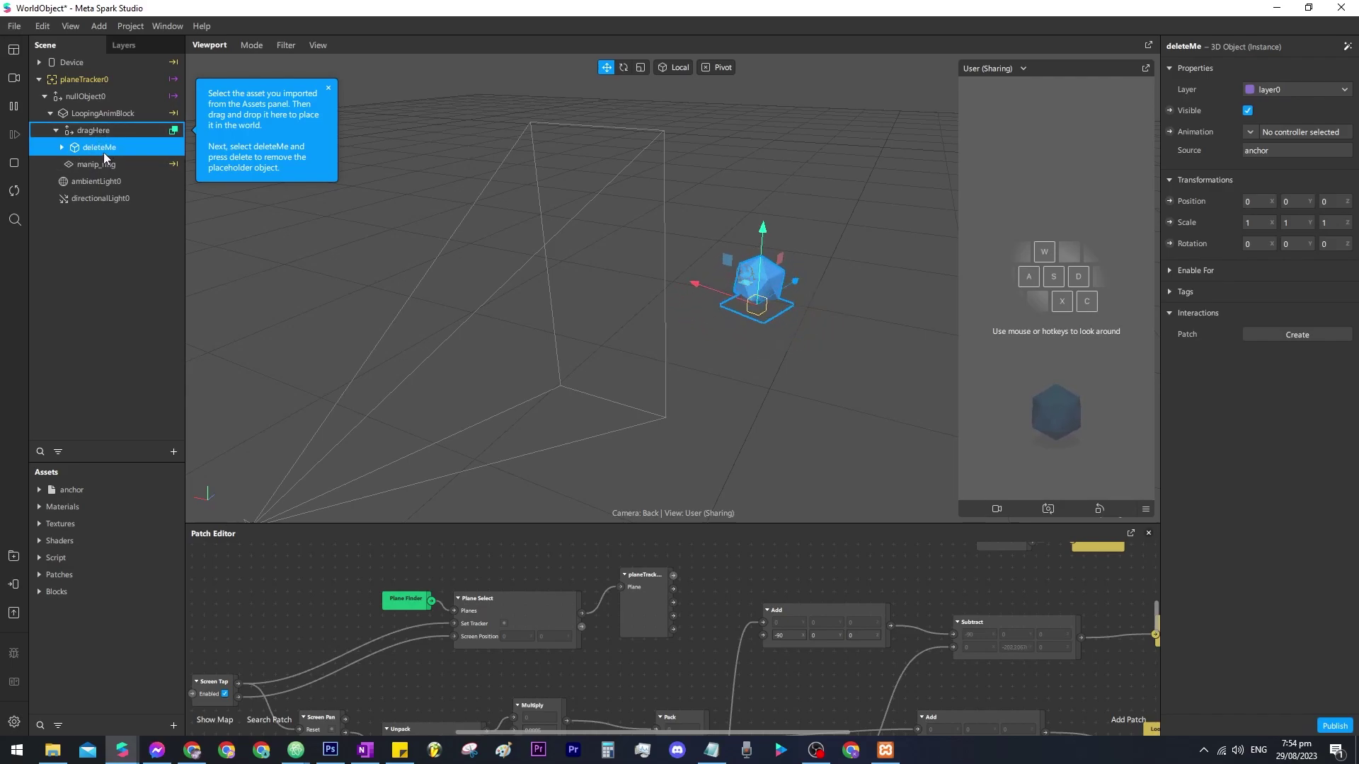
key("Delete")
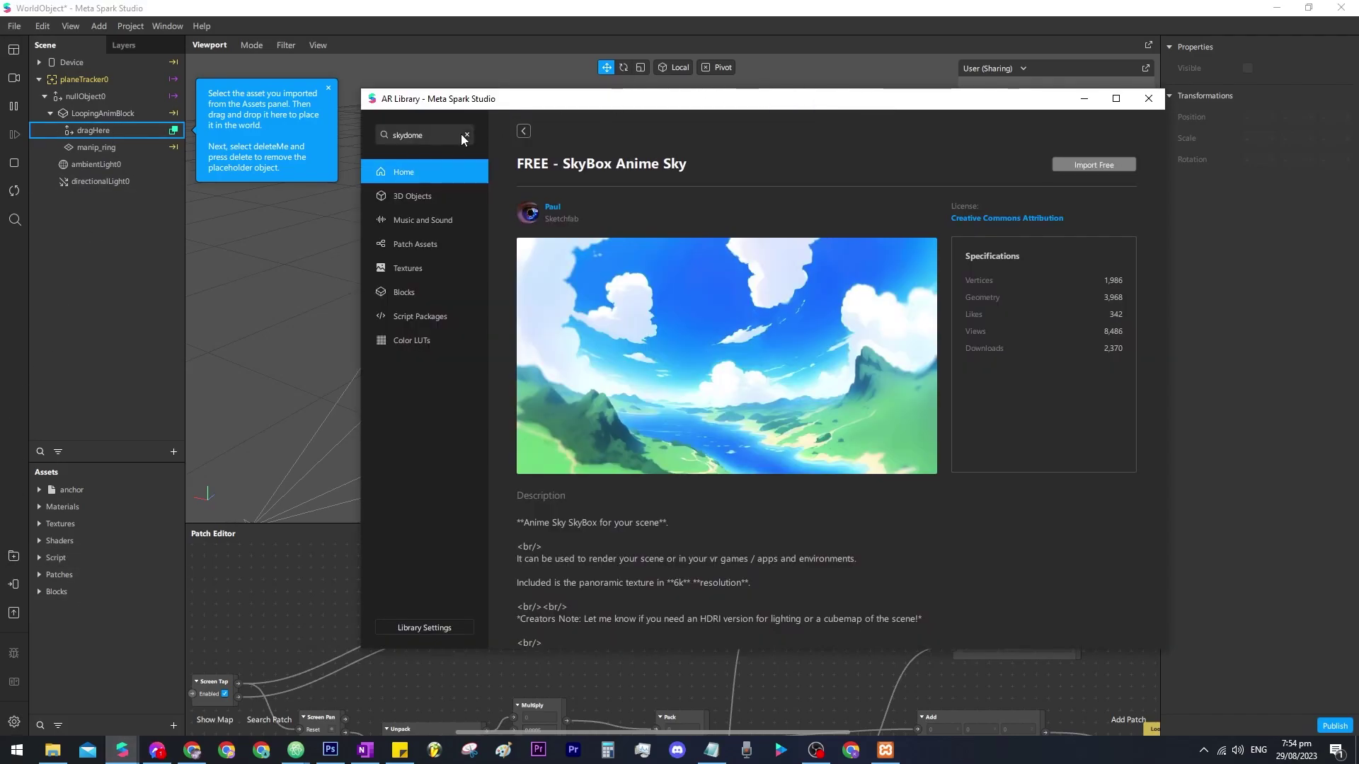
Step: Search the AR Library for "shoe", import the free Shoe UVW model and place it in the scene under dragHere
left_click(467, 135)
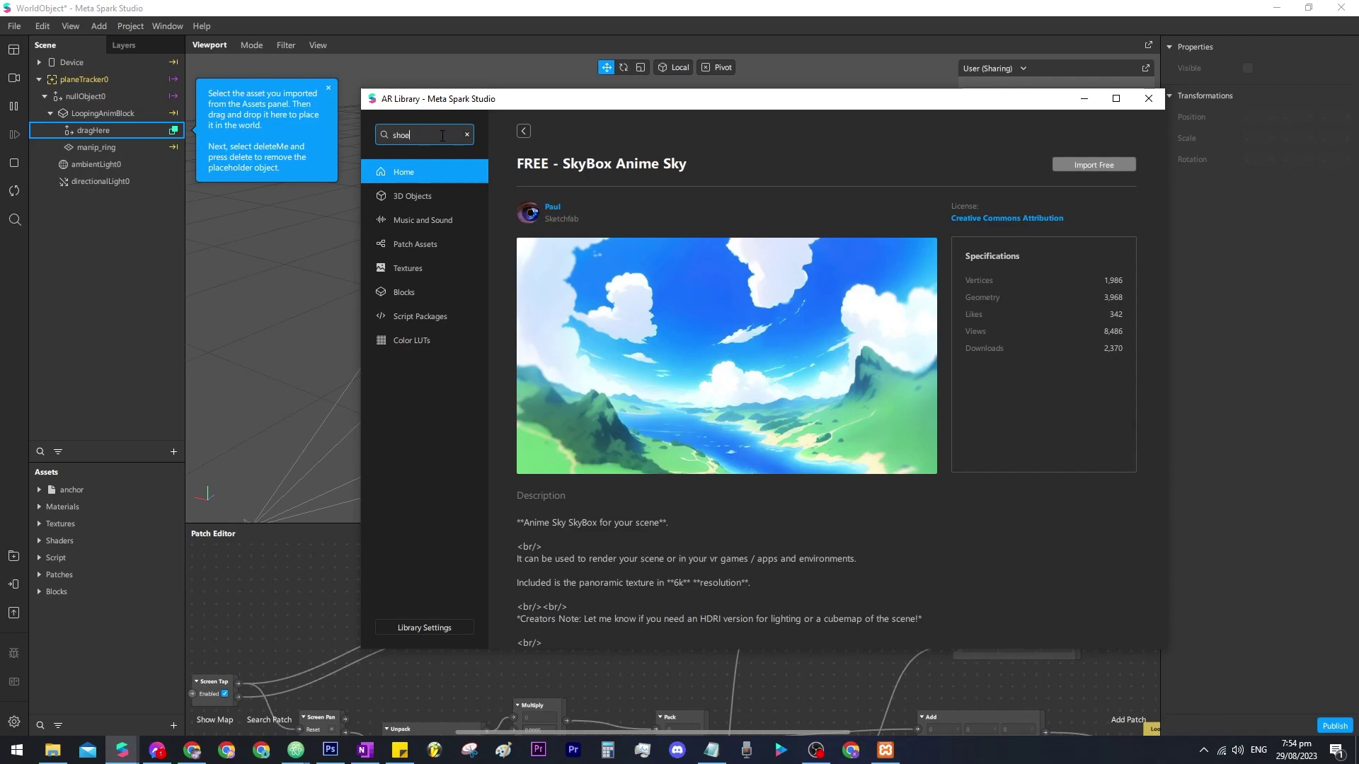
key("Return")
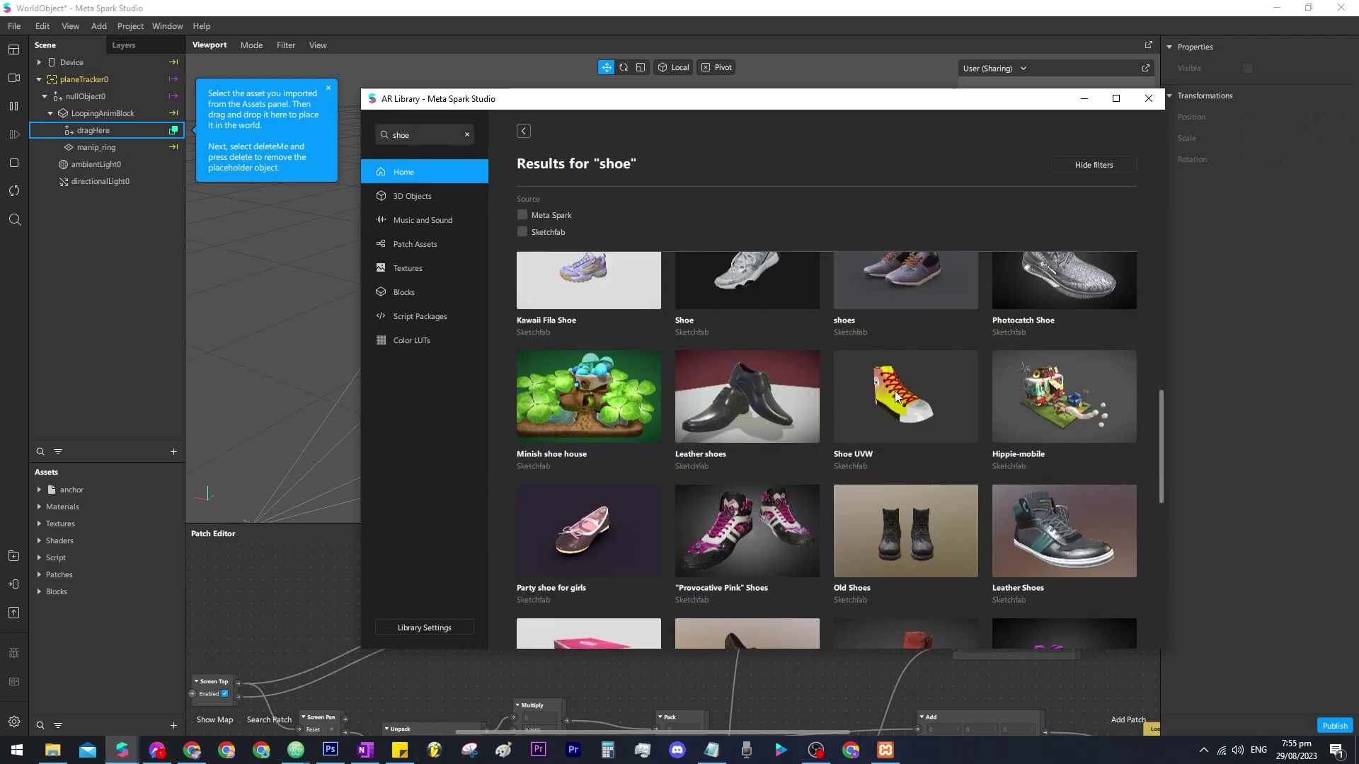
left_click(1098, 413)
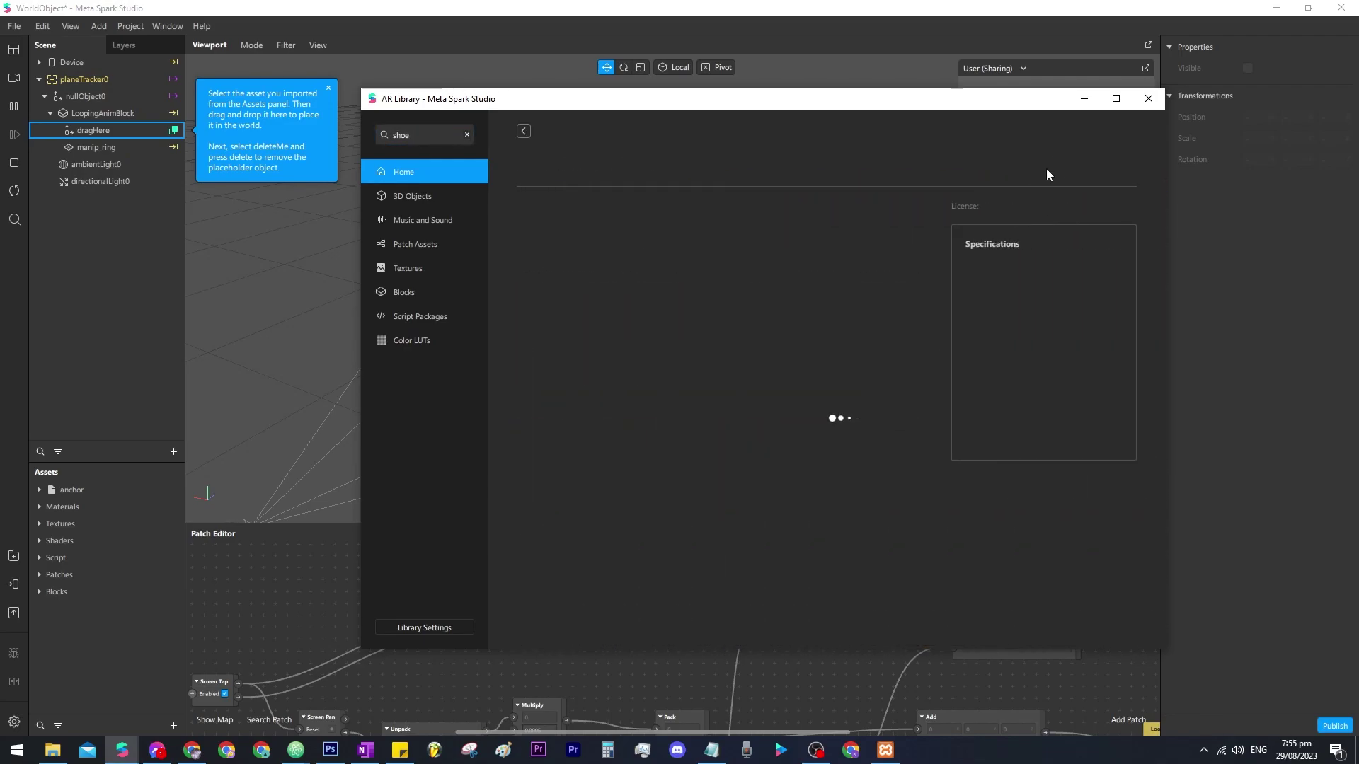
left_click(1090, 165)
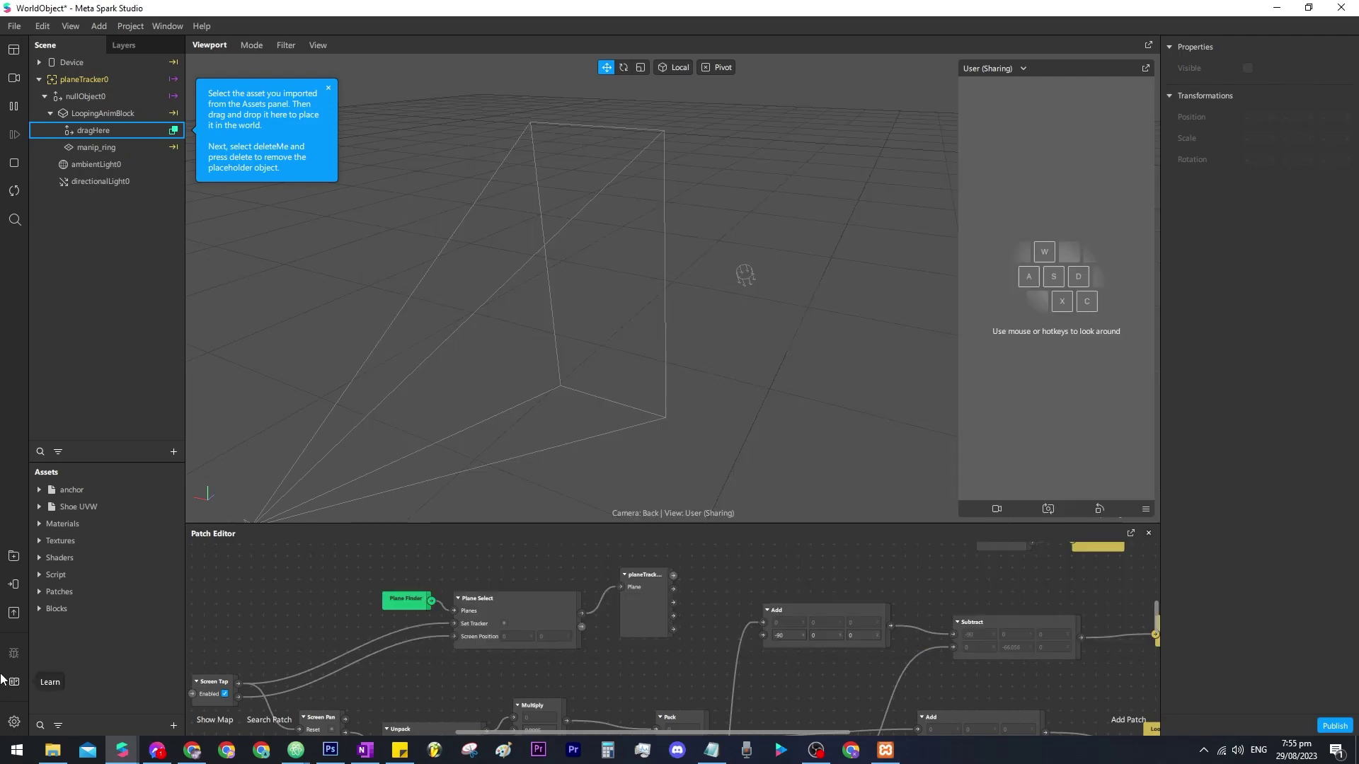
left_click(77, 507)
left_click_drag(67, 507, 99, 131)
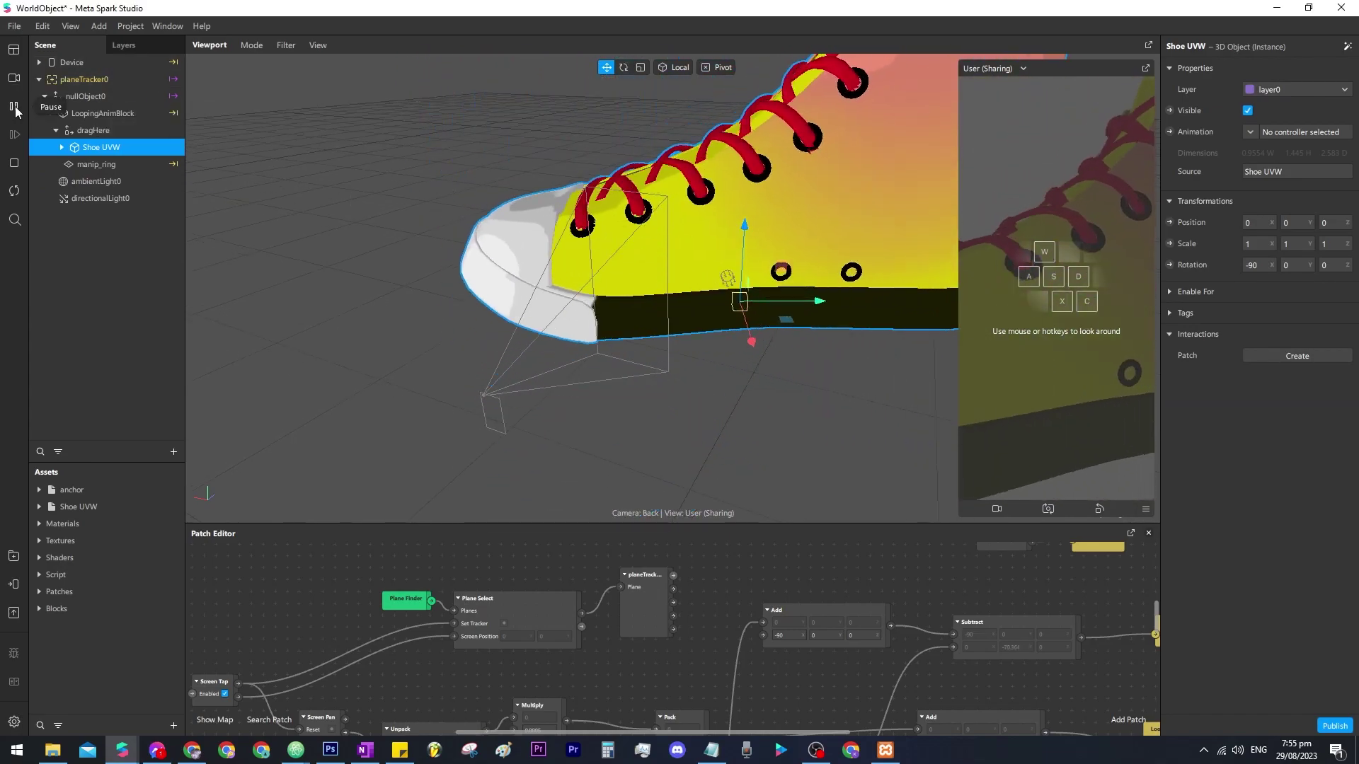
Step: Scale the Shoe UVW object down uniformly to about 0.18 and resume the preview playback
left_click(640, 68)
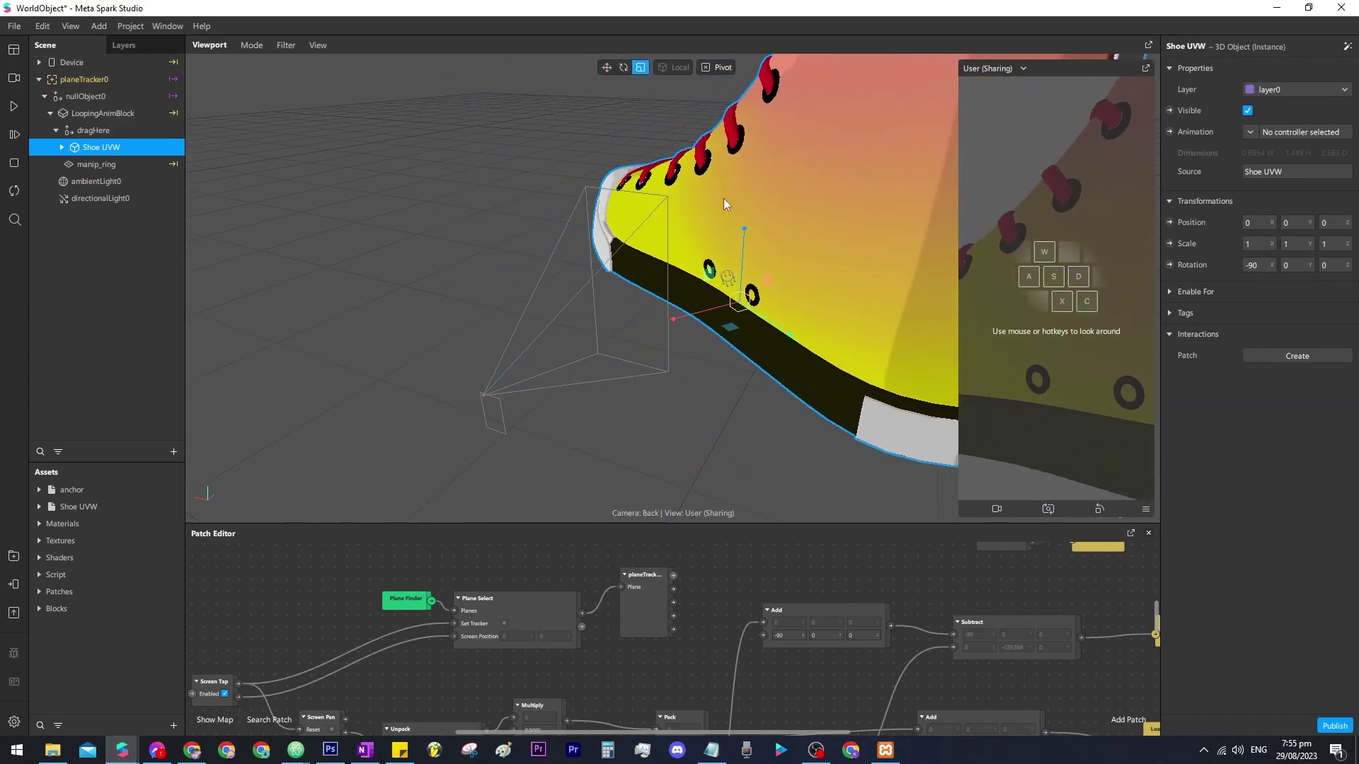
left_click_drag(748, 303, 563, 286)
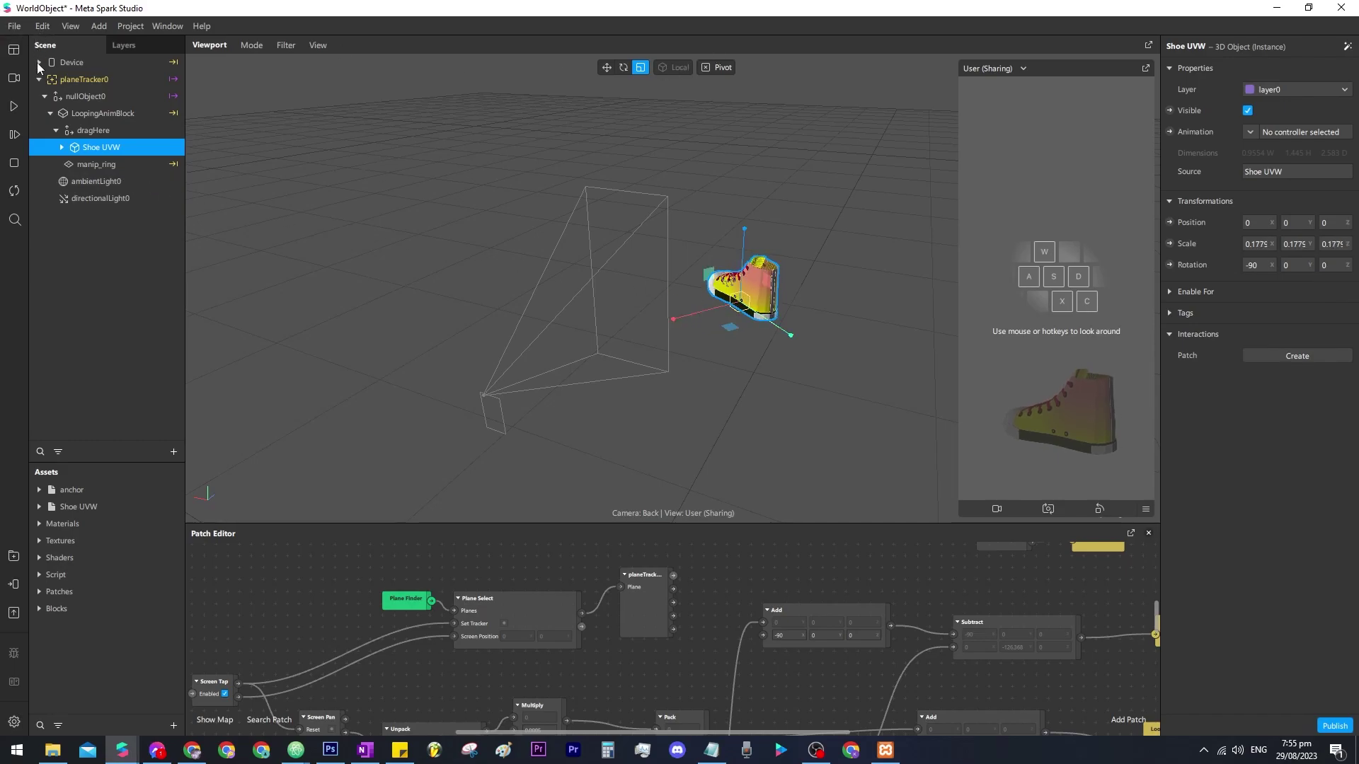
left_click(15, 107)
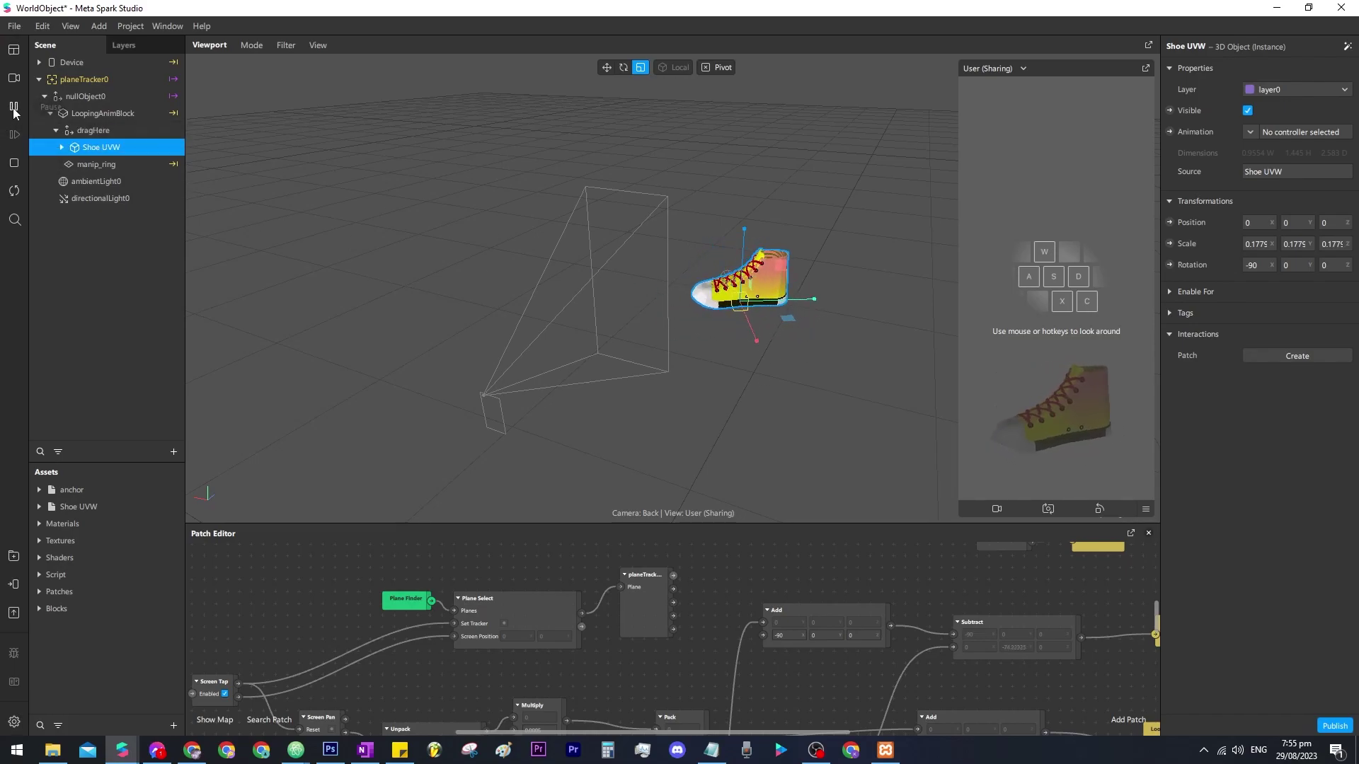
Step: Stop the spinning by disconnecting the Add patch from the LoopingAnimBlock's 3D Rotation patch
middle_click_drag(538, 648, 663, 501)
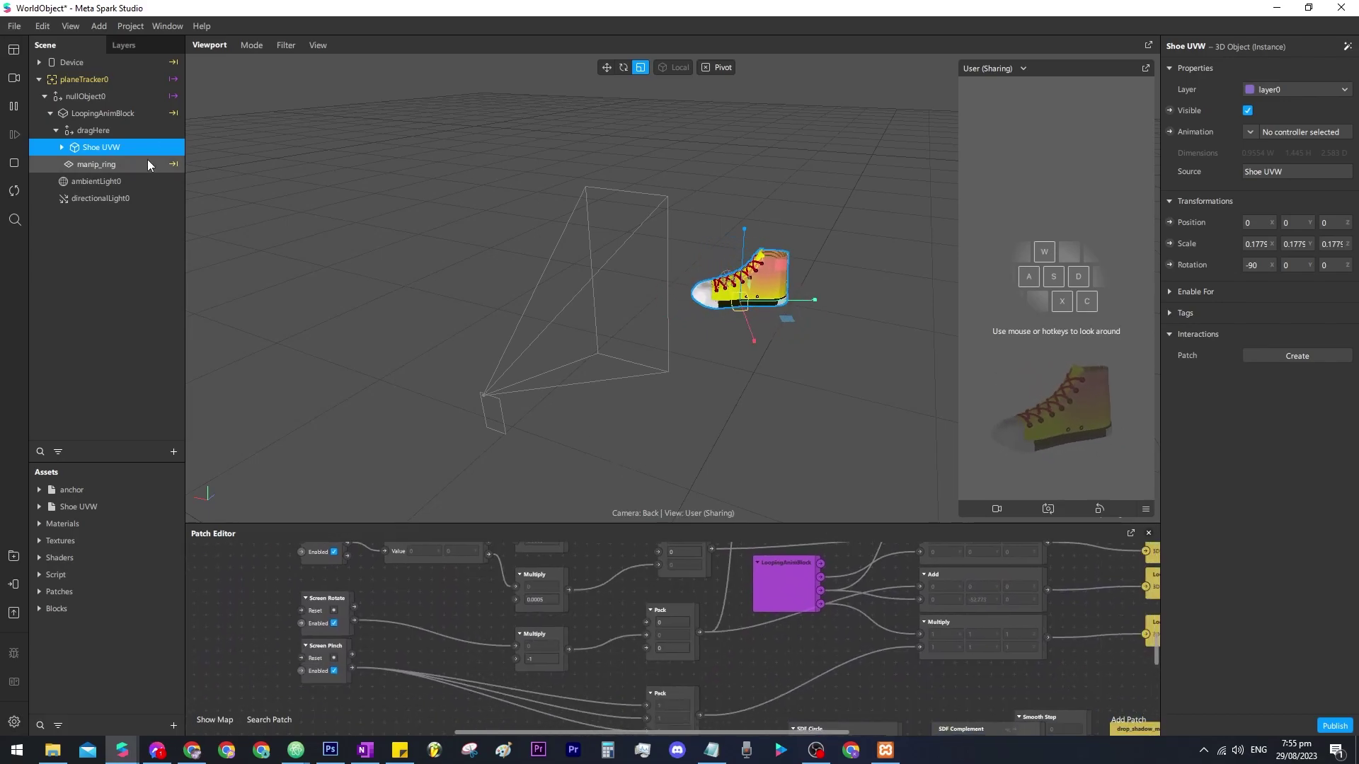
left_click(88, 115)
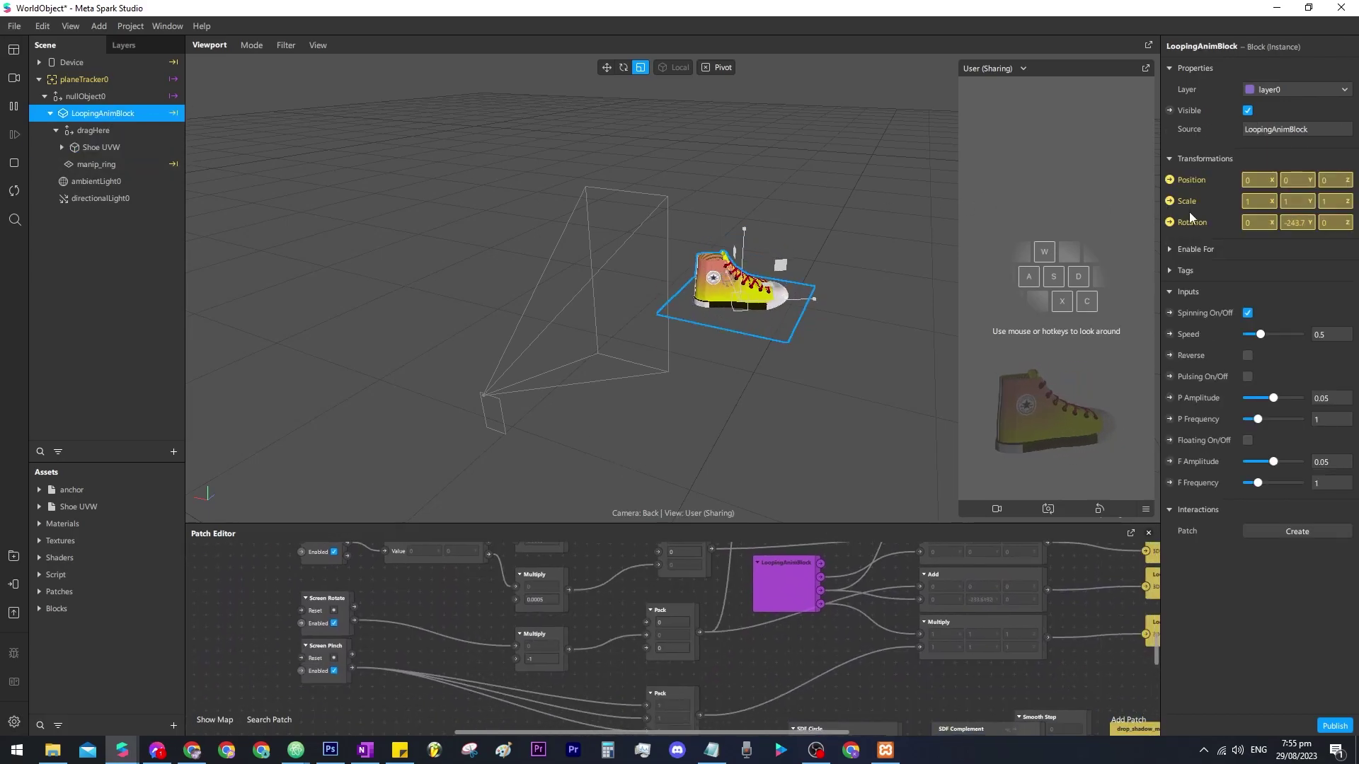
left_click(1170, 222)
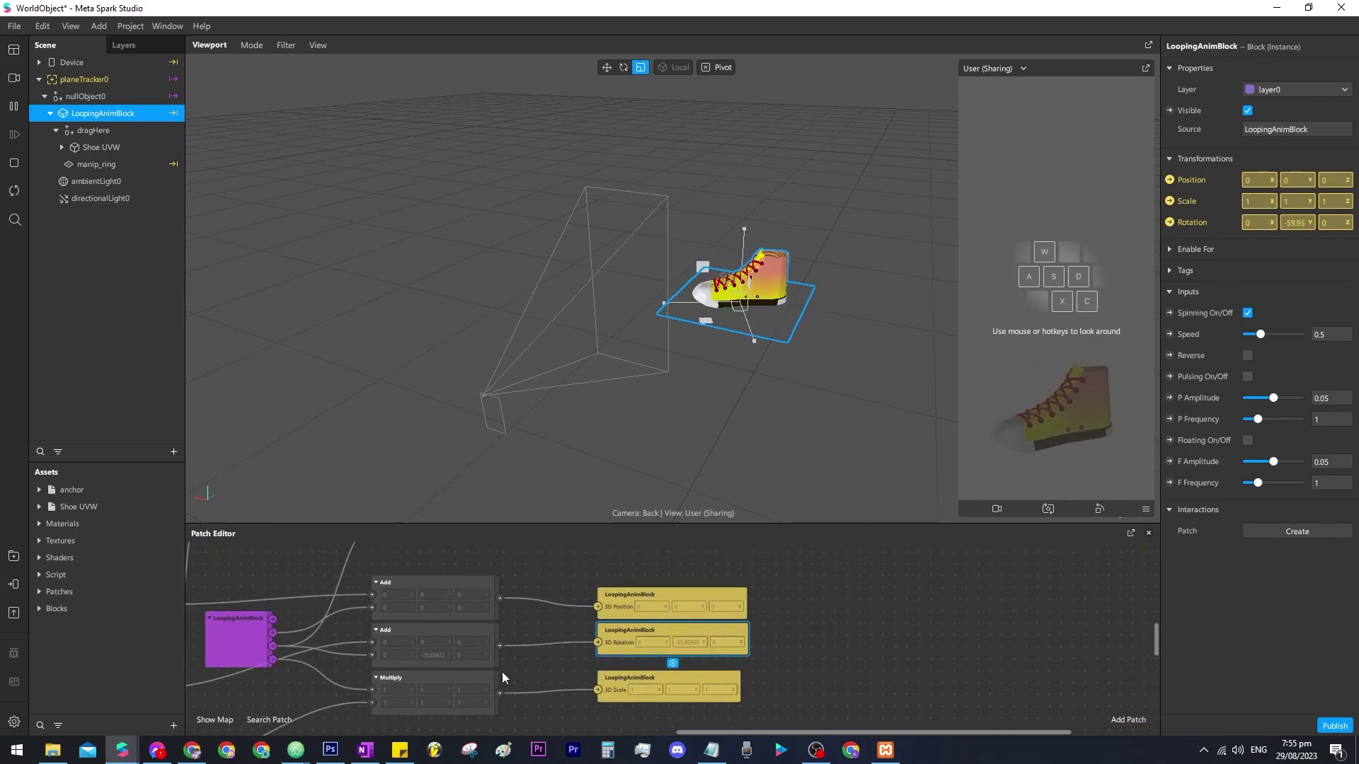
middle_click_drag(504, 673, 591, 646)
left_click_drag(684, 617, 668, 625)
left_click(931, 646)
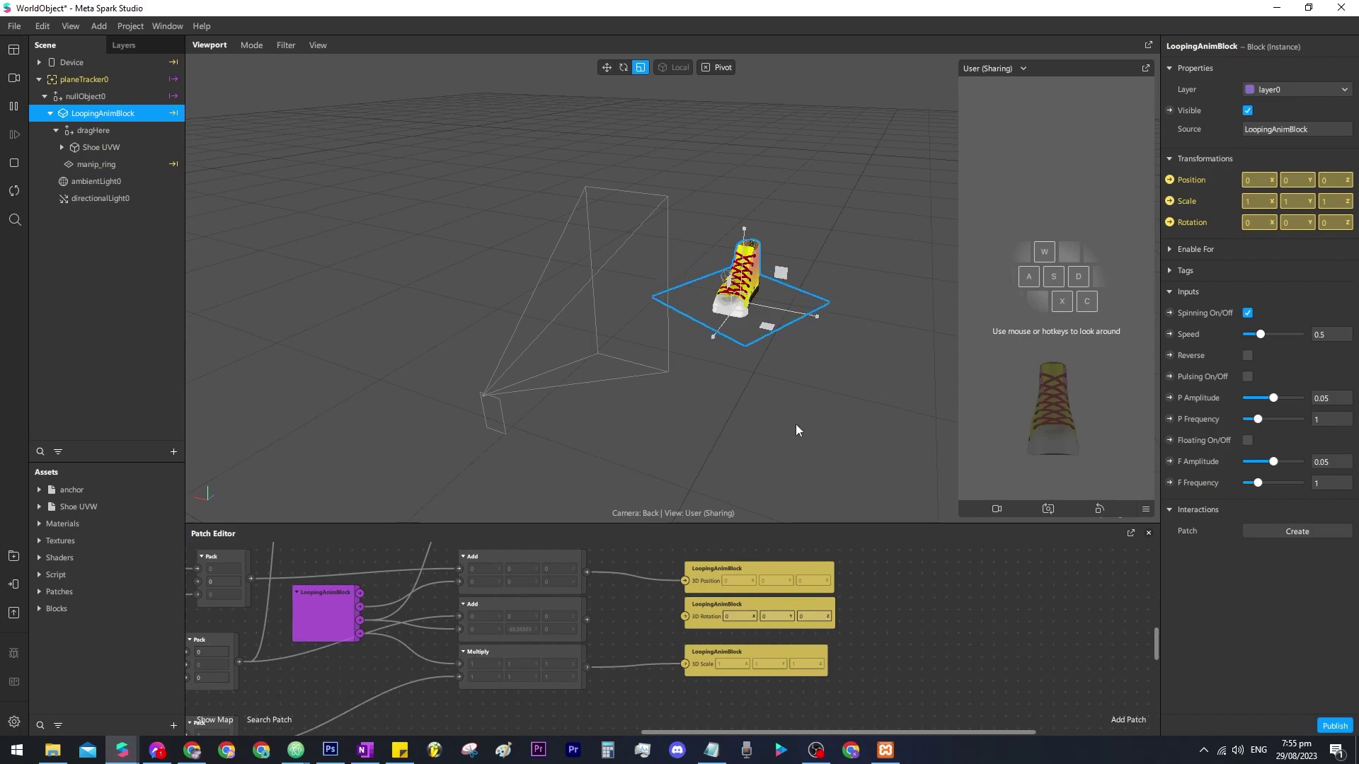
Step: Inspect the manip_ring plane beneath the shoe, including its visibility setting
left_click(106, 147)
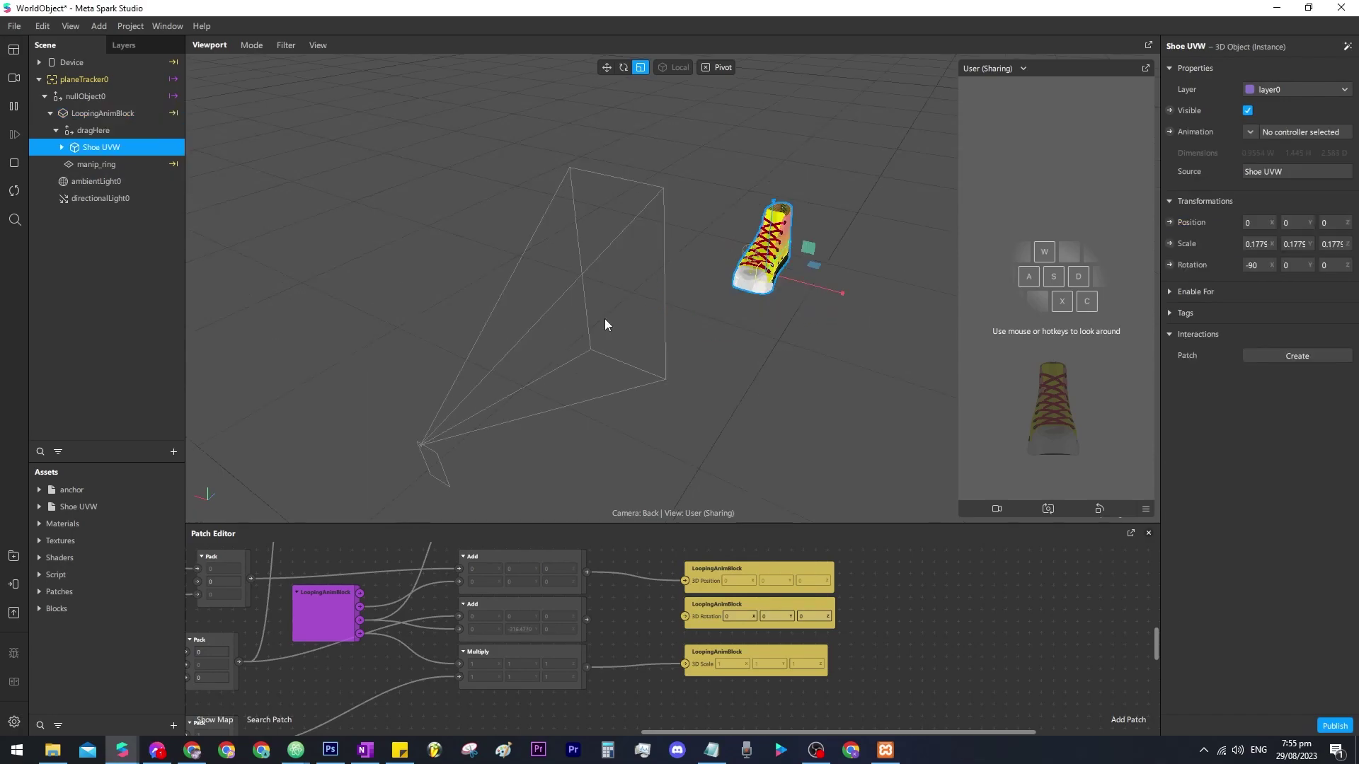
right_click_drag(604, 318, 598, 331)
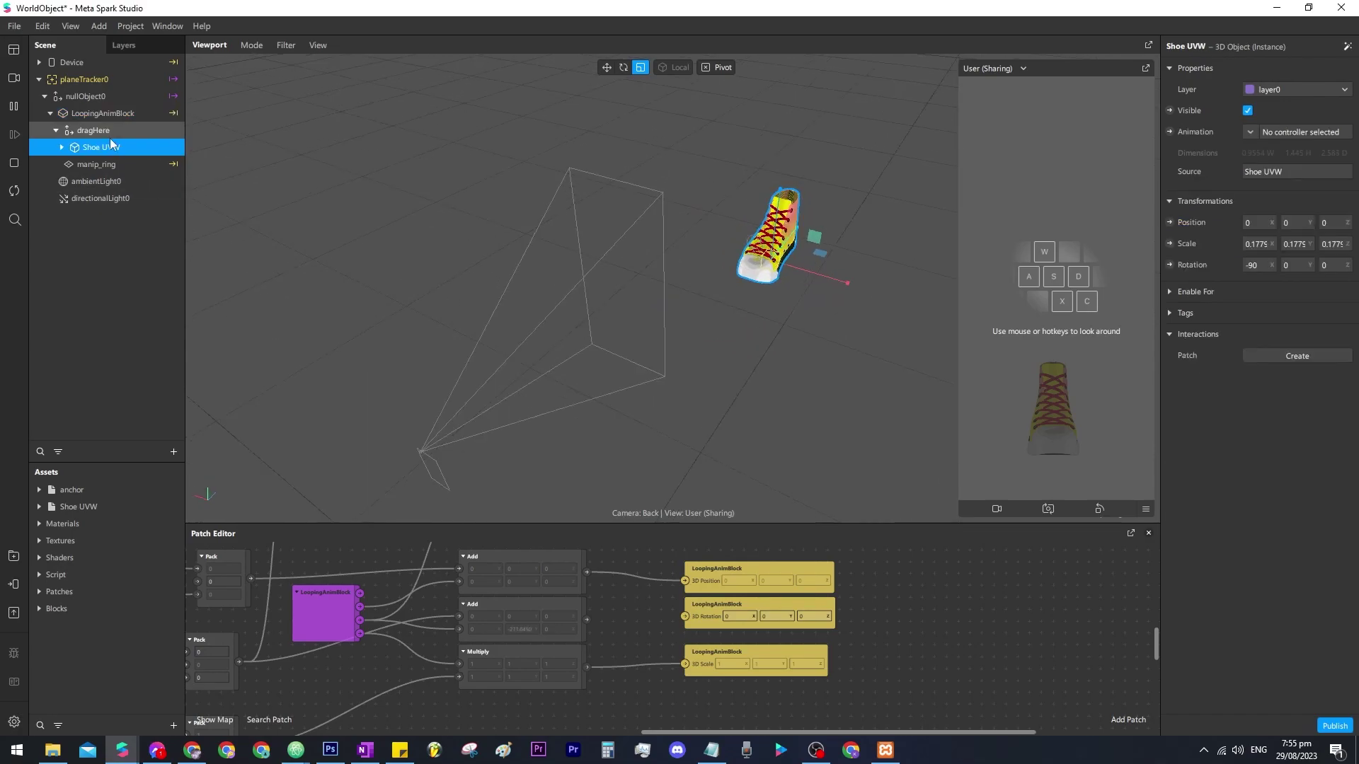
left_click(104, 179)
left_click(108, 164)
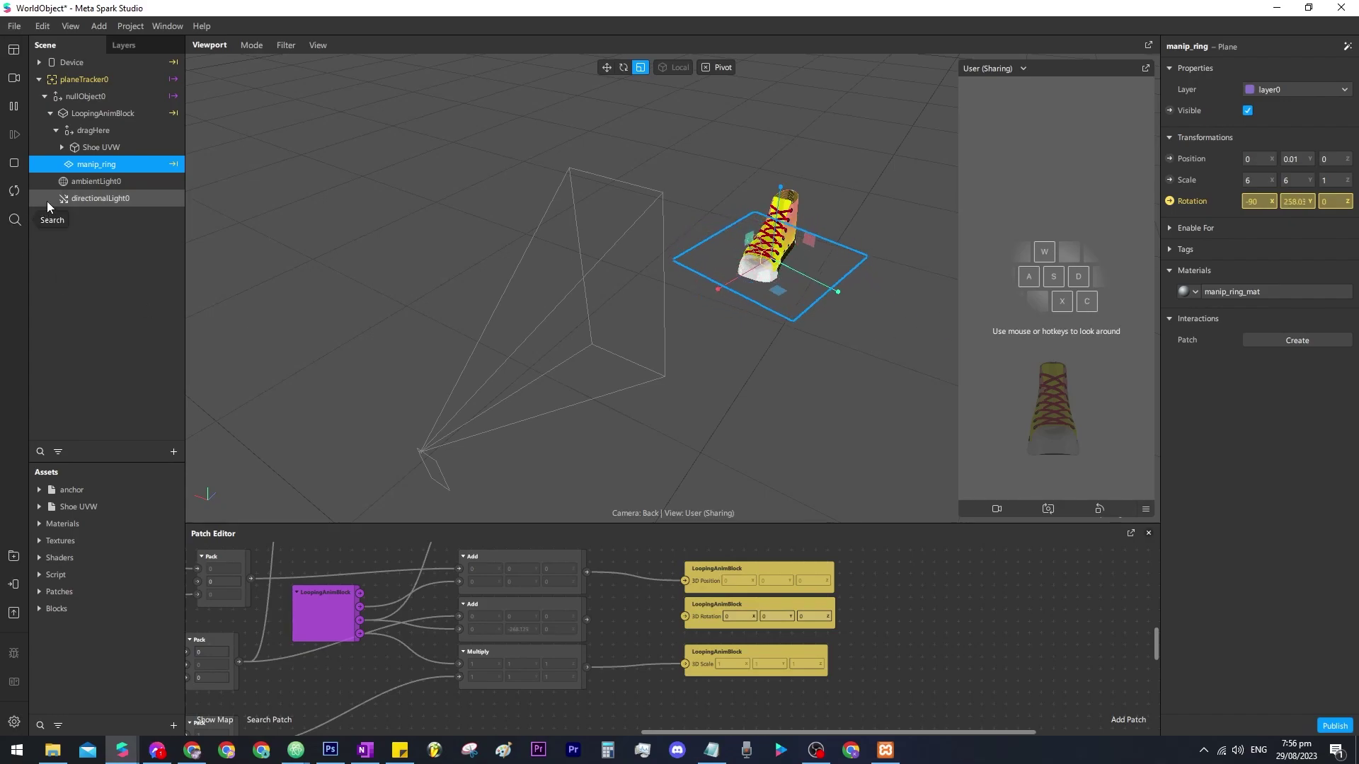
left_click(1248, 112)
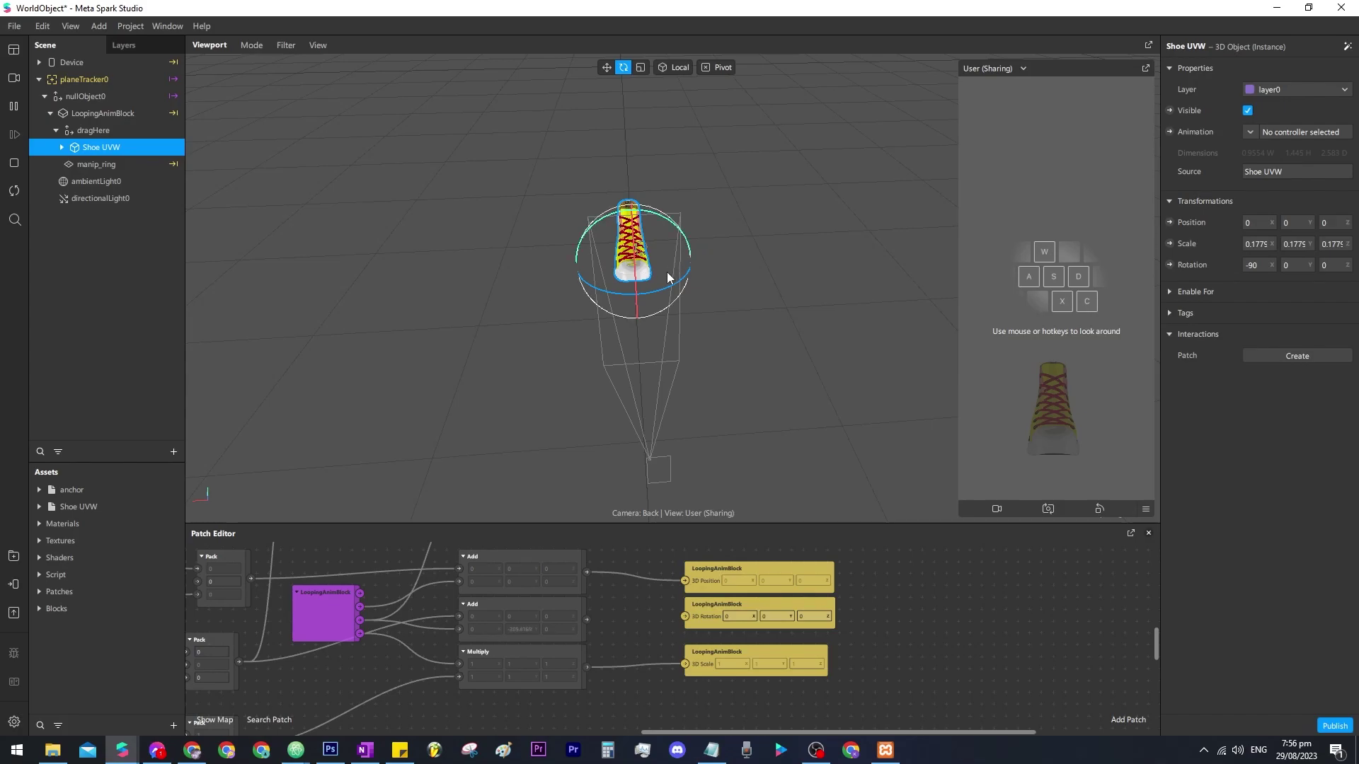
Step: Rotate the Shoe UVW object to about 45.8° in Y and check its orientation from several angles
left_click_drag(663, 293, 743, 264)
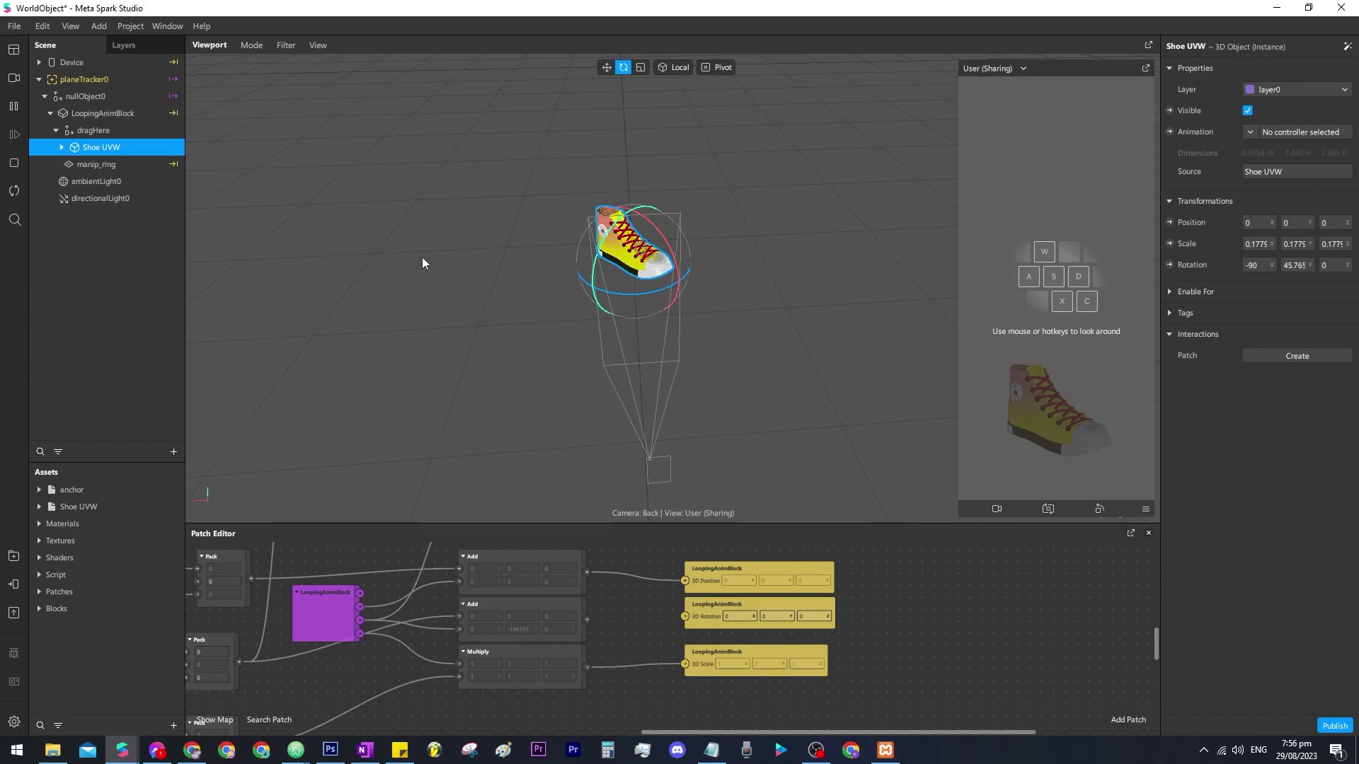
left_click_drag(830, 373, 672, 294)
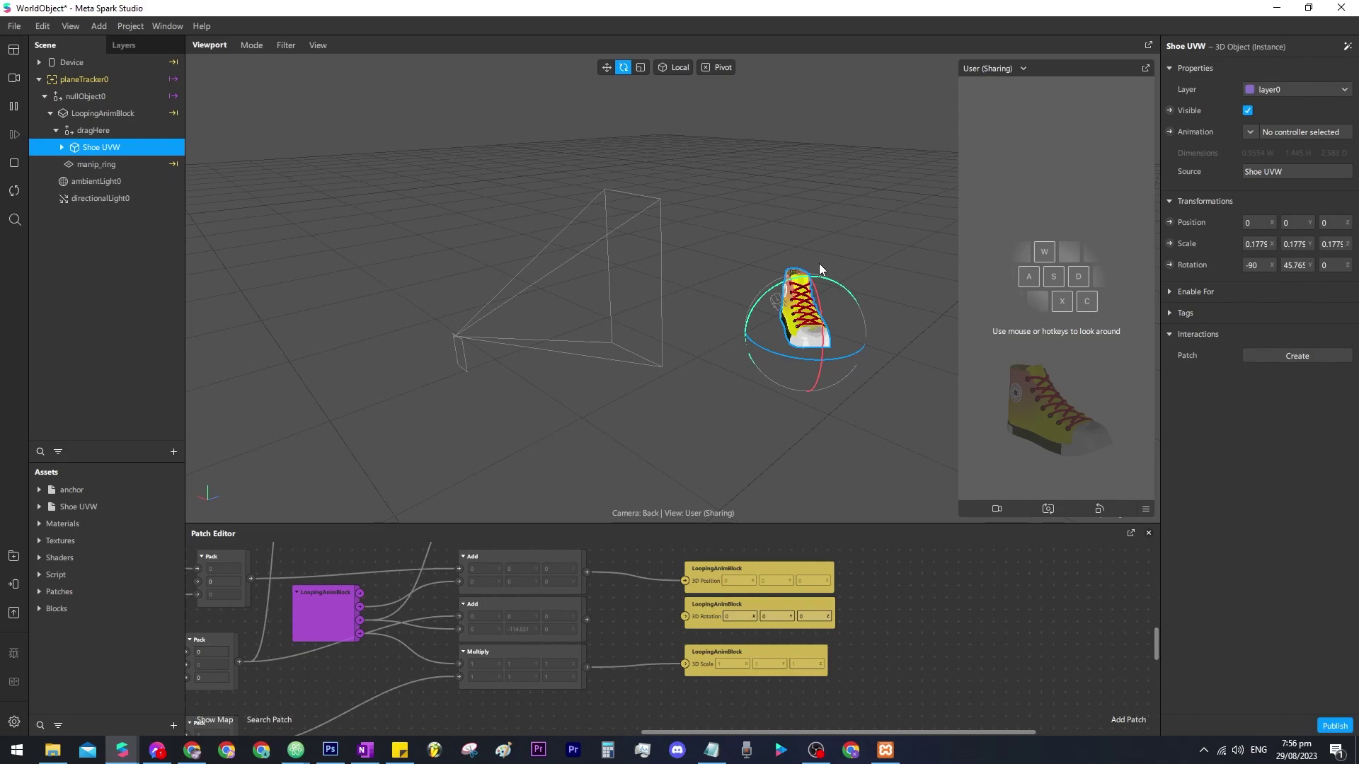
left_click_drag(285, 209, 264, 282)
left_click_drag(715, 325, 639, 368)
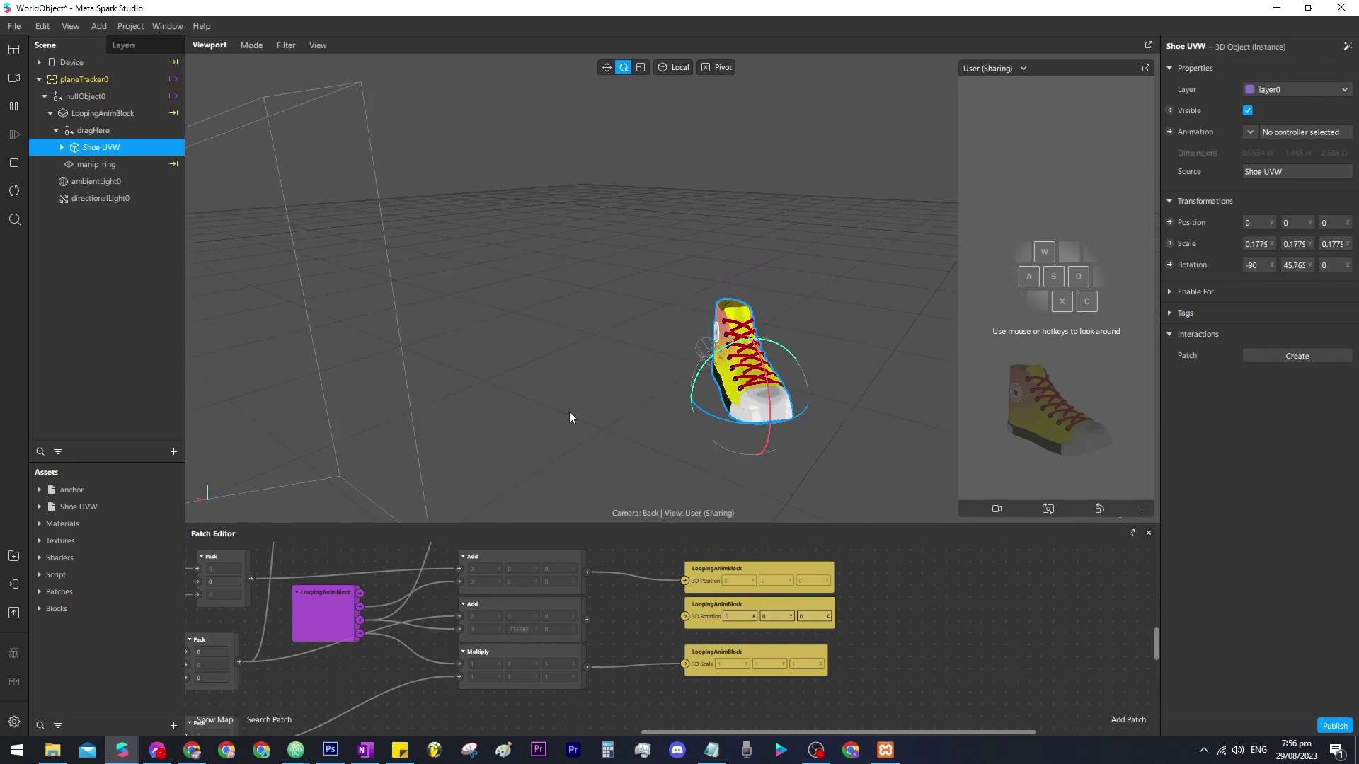
left_click_drag(569, 416, 524, 424)
left_click_drag(640, 371, 471, 234)
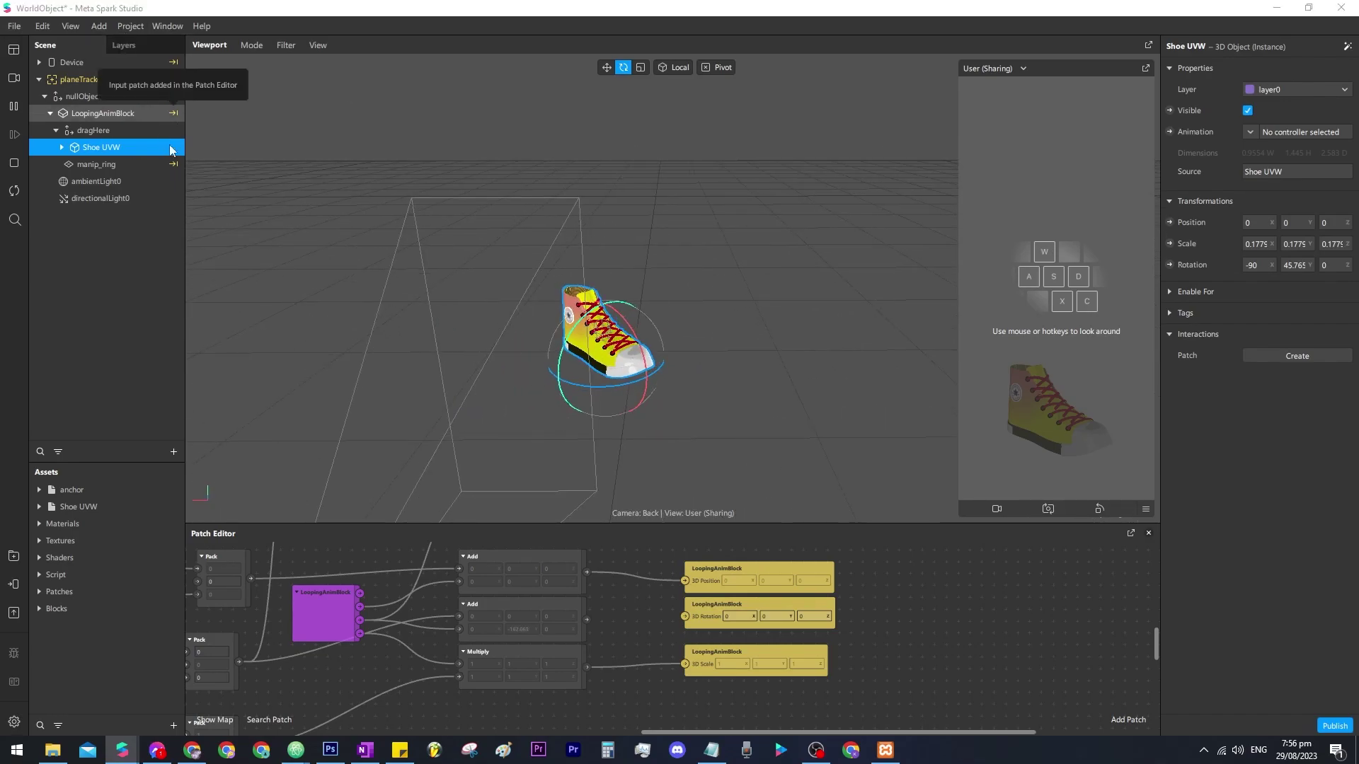